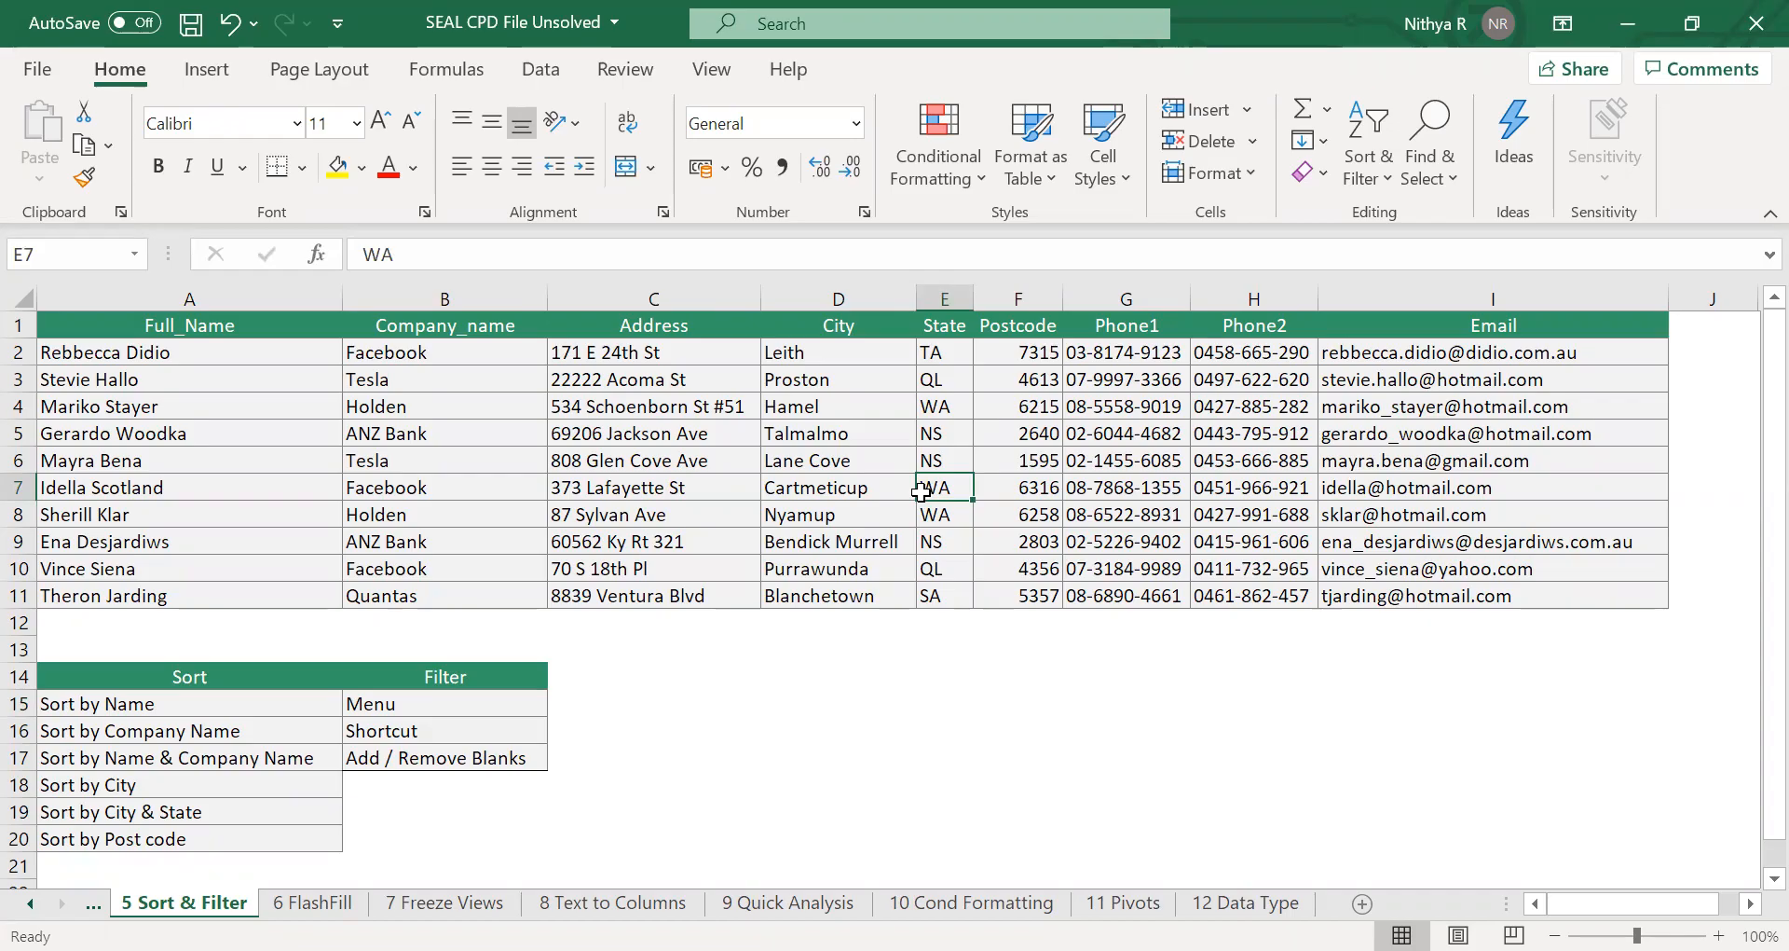
Review the sort and filter exercise list and the contact table's columns.
{"action": "scroll", "coordinate": [923, 490], "scroll_direction": "down", "scroll_amount": 3}
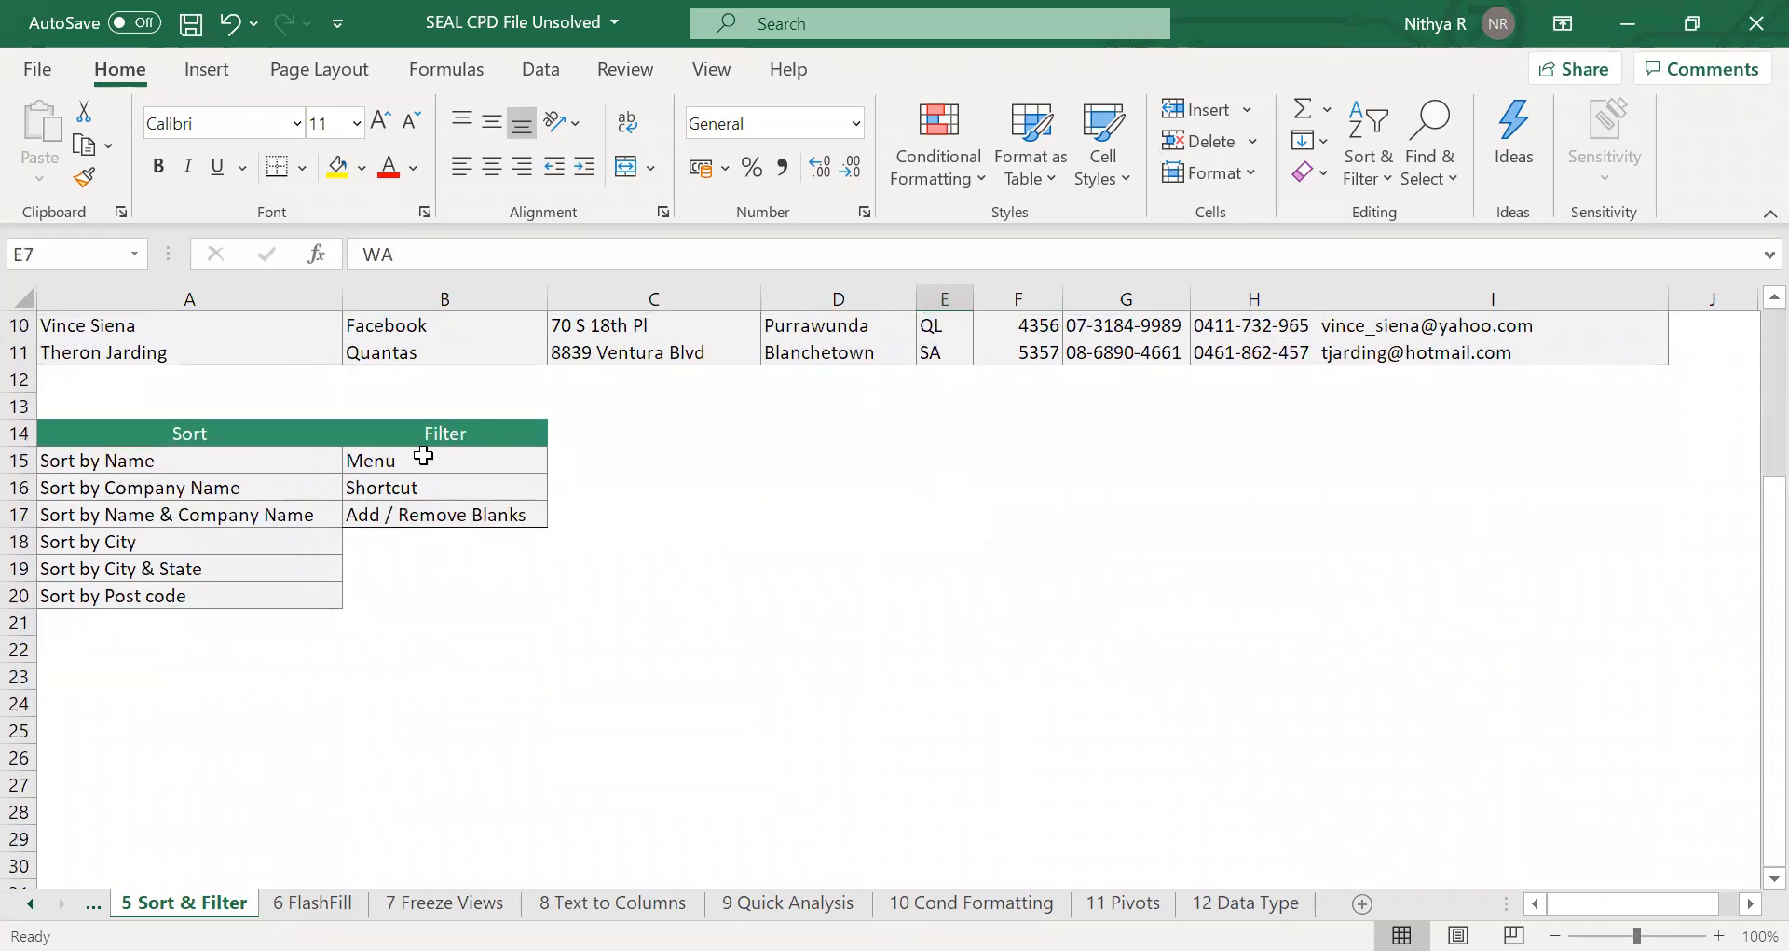
{"action": "left_click", "coordinate": [240, 431]}
{"action": "left_click", "coordinate": [239, 458]}
{"action": "left_click", "coordinate": [251, 485]}
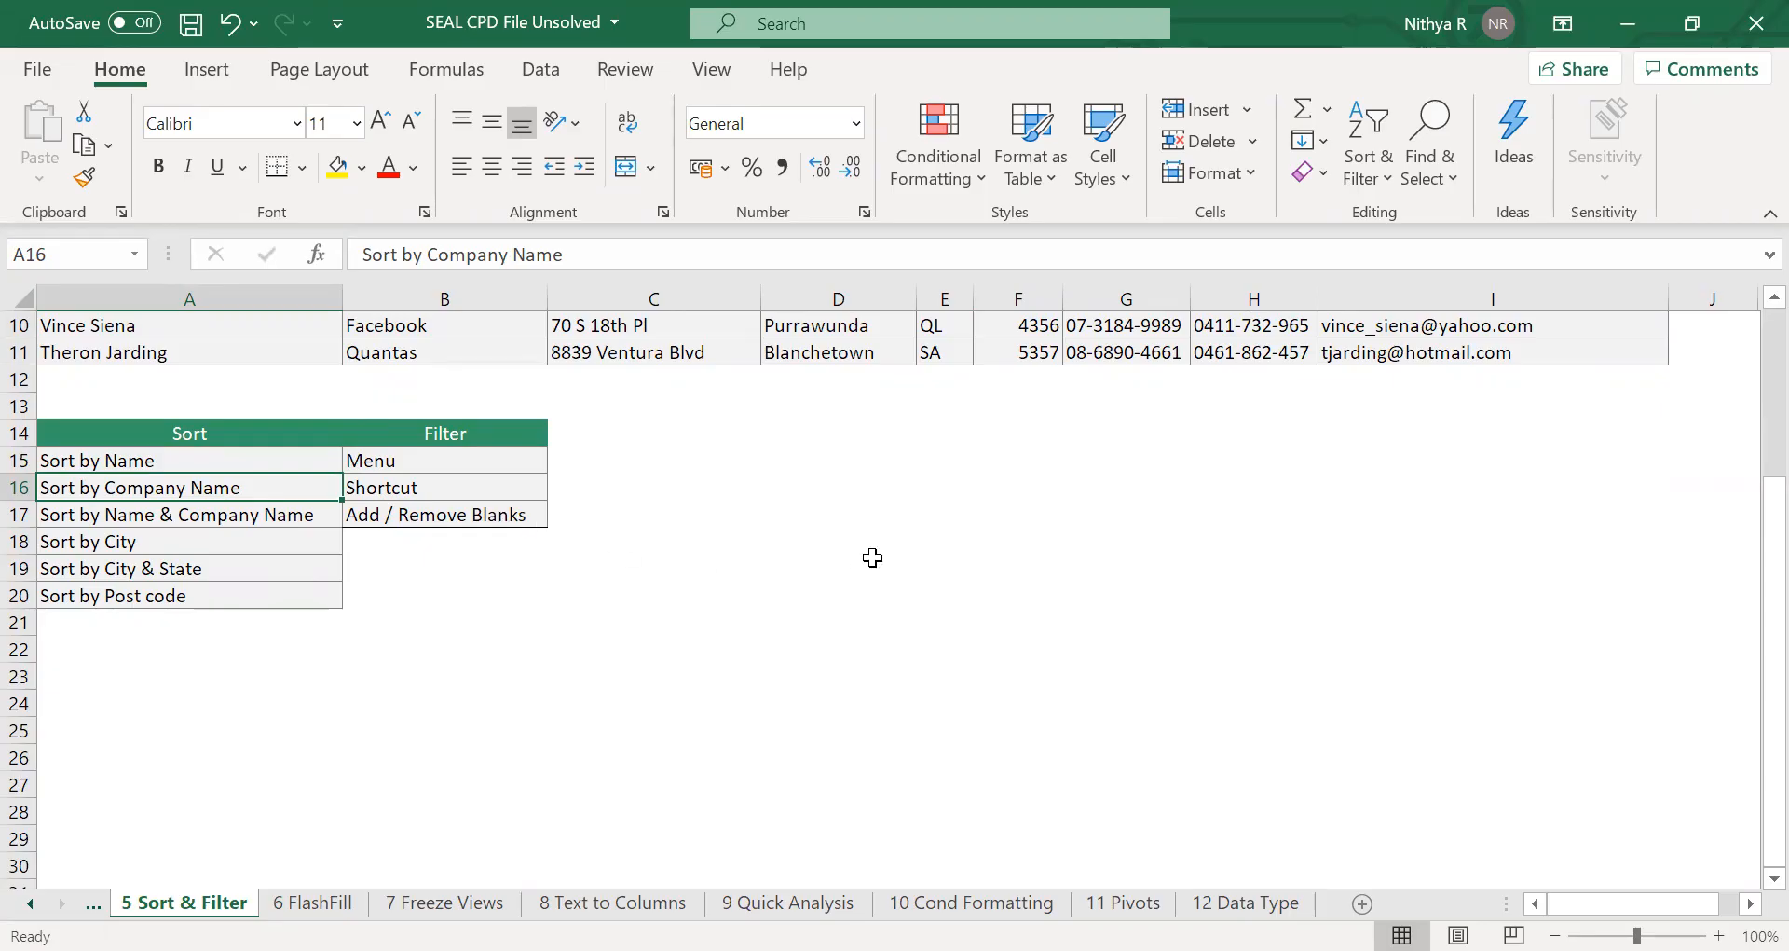
{"action": "scroll", "coordinate": [872, 558], "scroll_direction": "up", "scroll_amount": 3}
{"action": "left_click", "coordinate": [766, 458]}
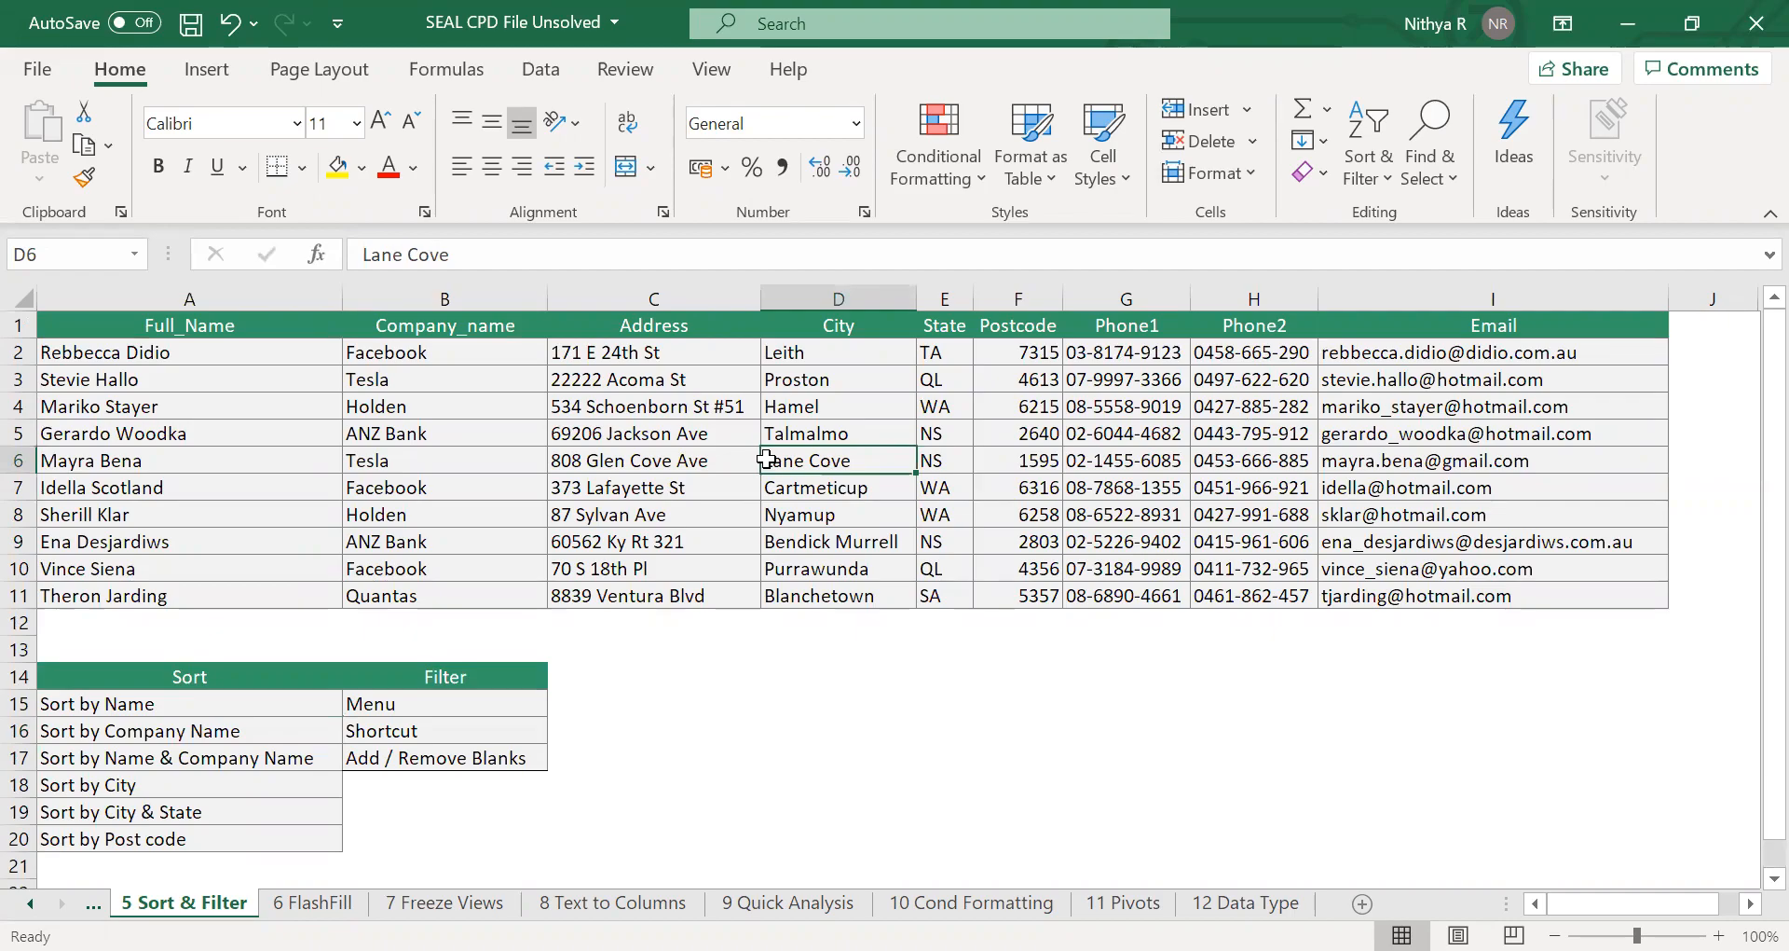
{"action": "left_click_drag", "start_coordinate": [299, 317], "coordinate": [407, 379]}
{"action": "left_click", "coordinate": [786, 401]}
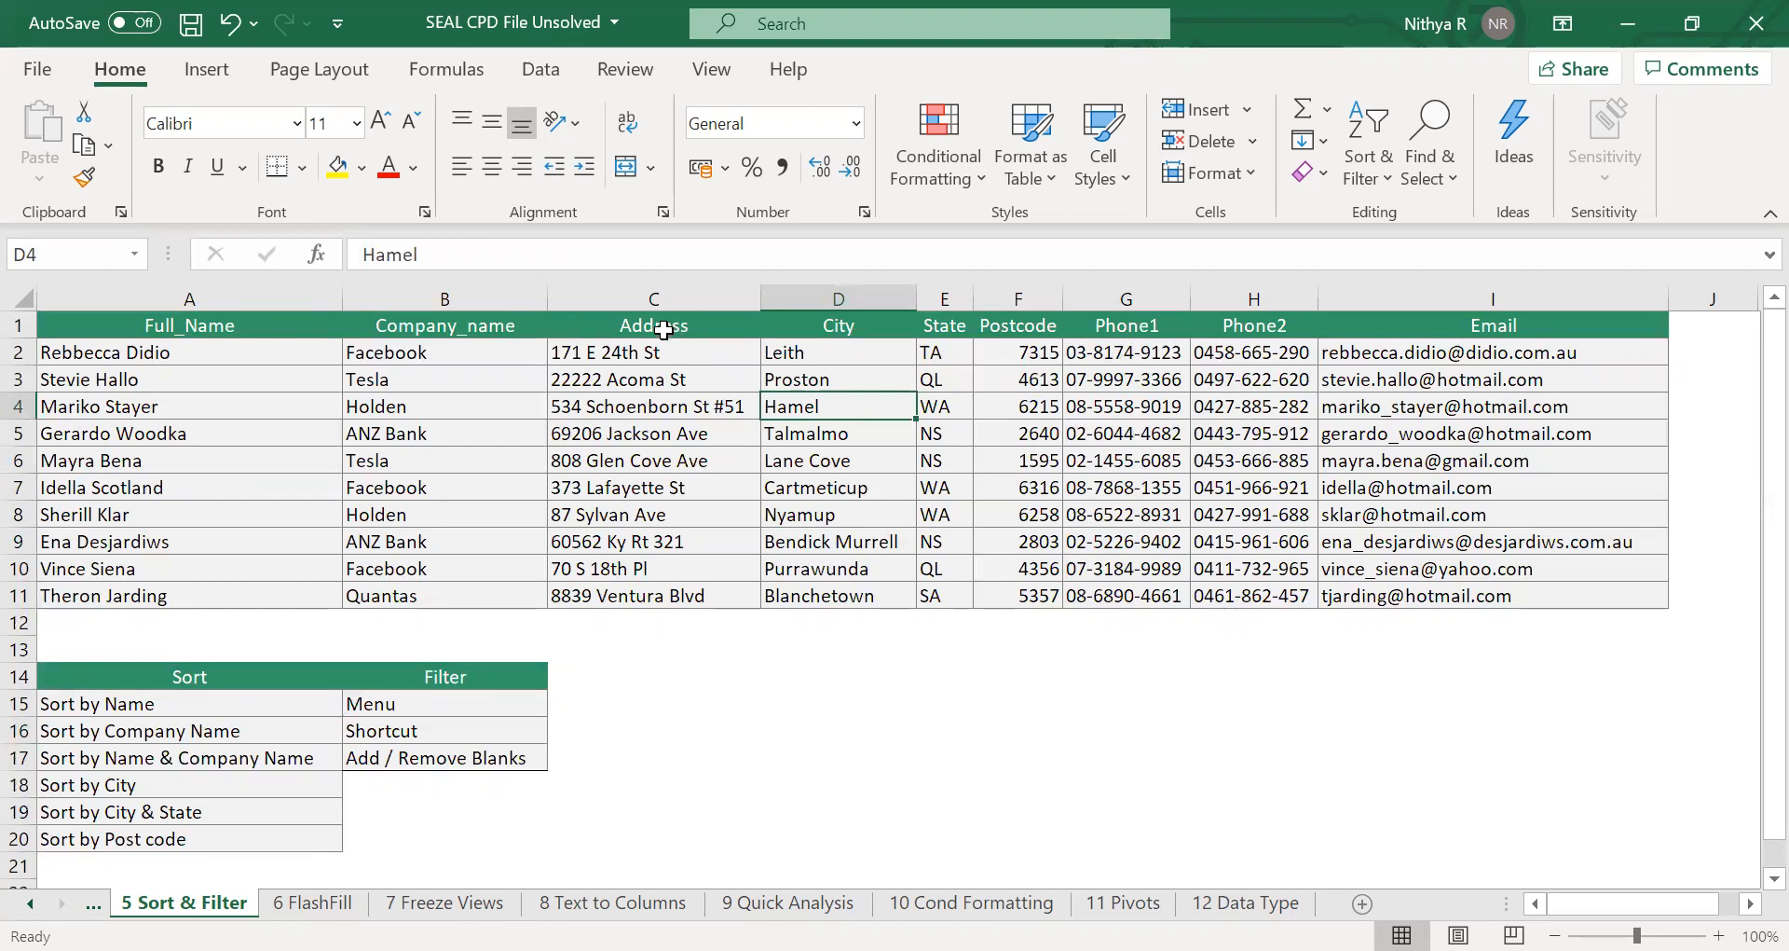
{"action": "left_click", "coordinate": [682, 437]}
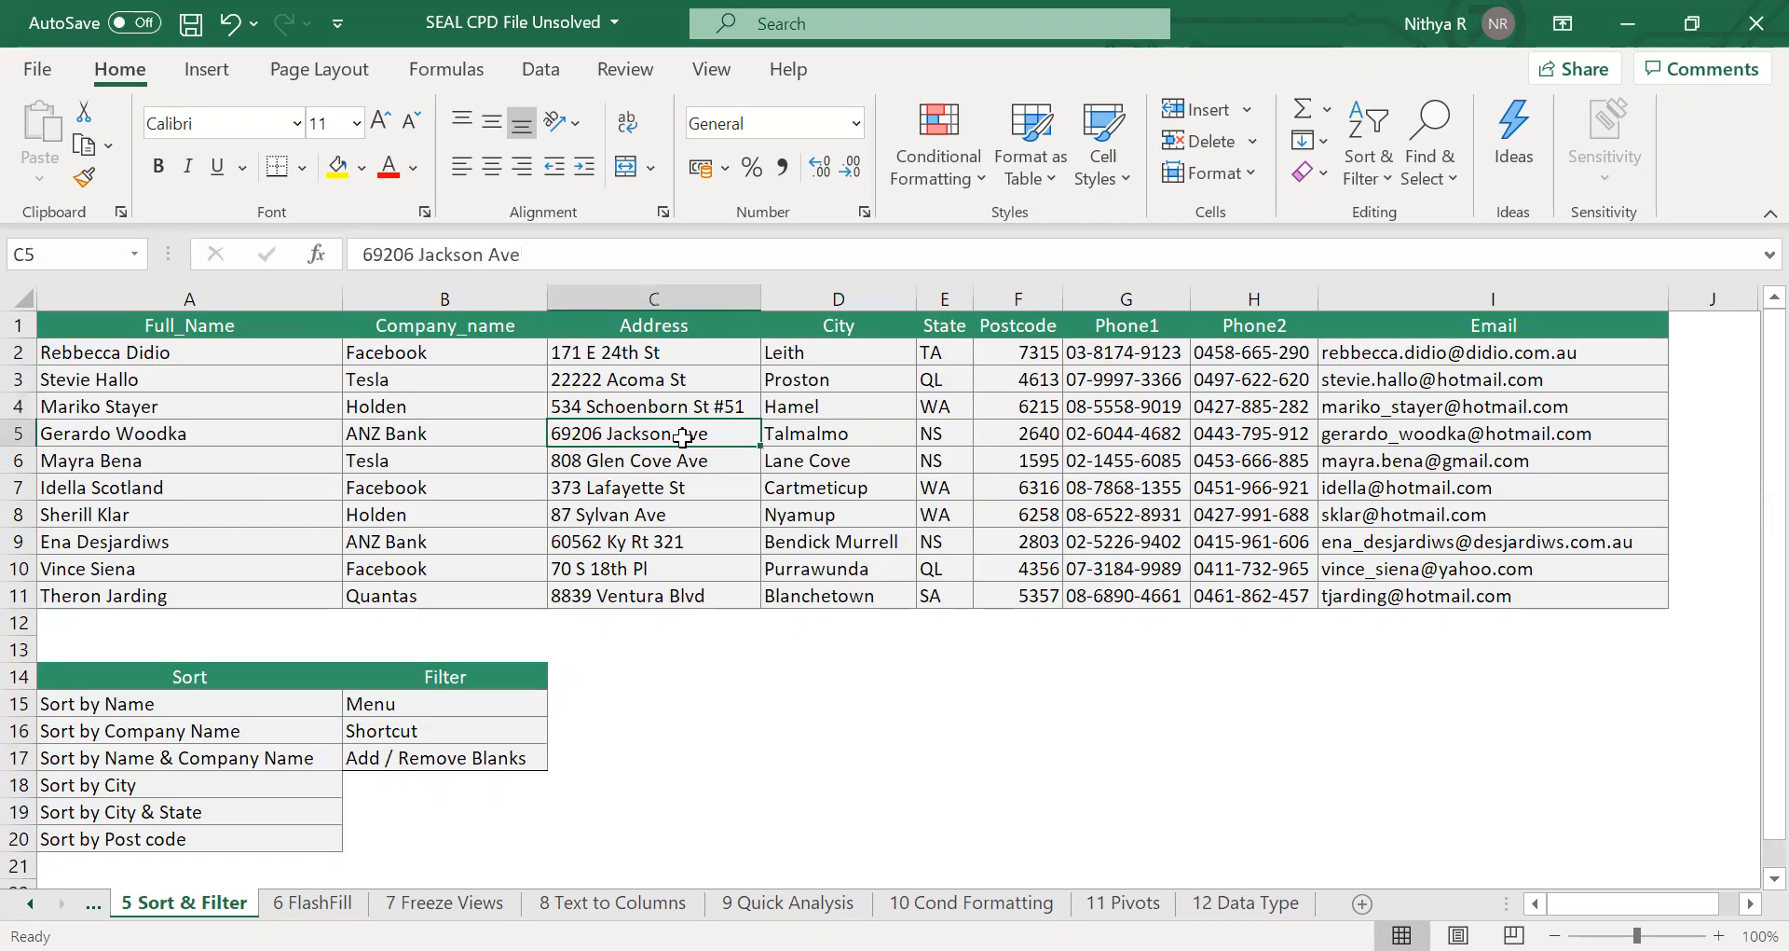
Select the whole contact table and custom sort it by Full_Name on cell values, A to Z.
{"action": "key", "text": "ctrl+a"}
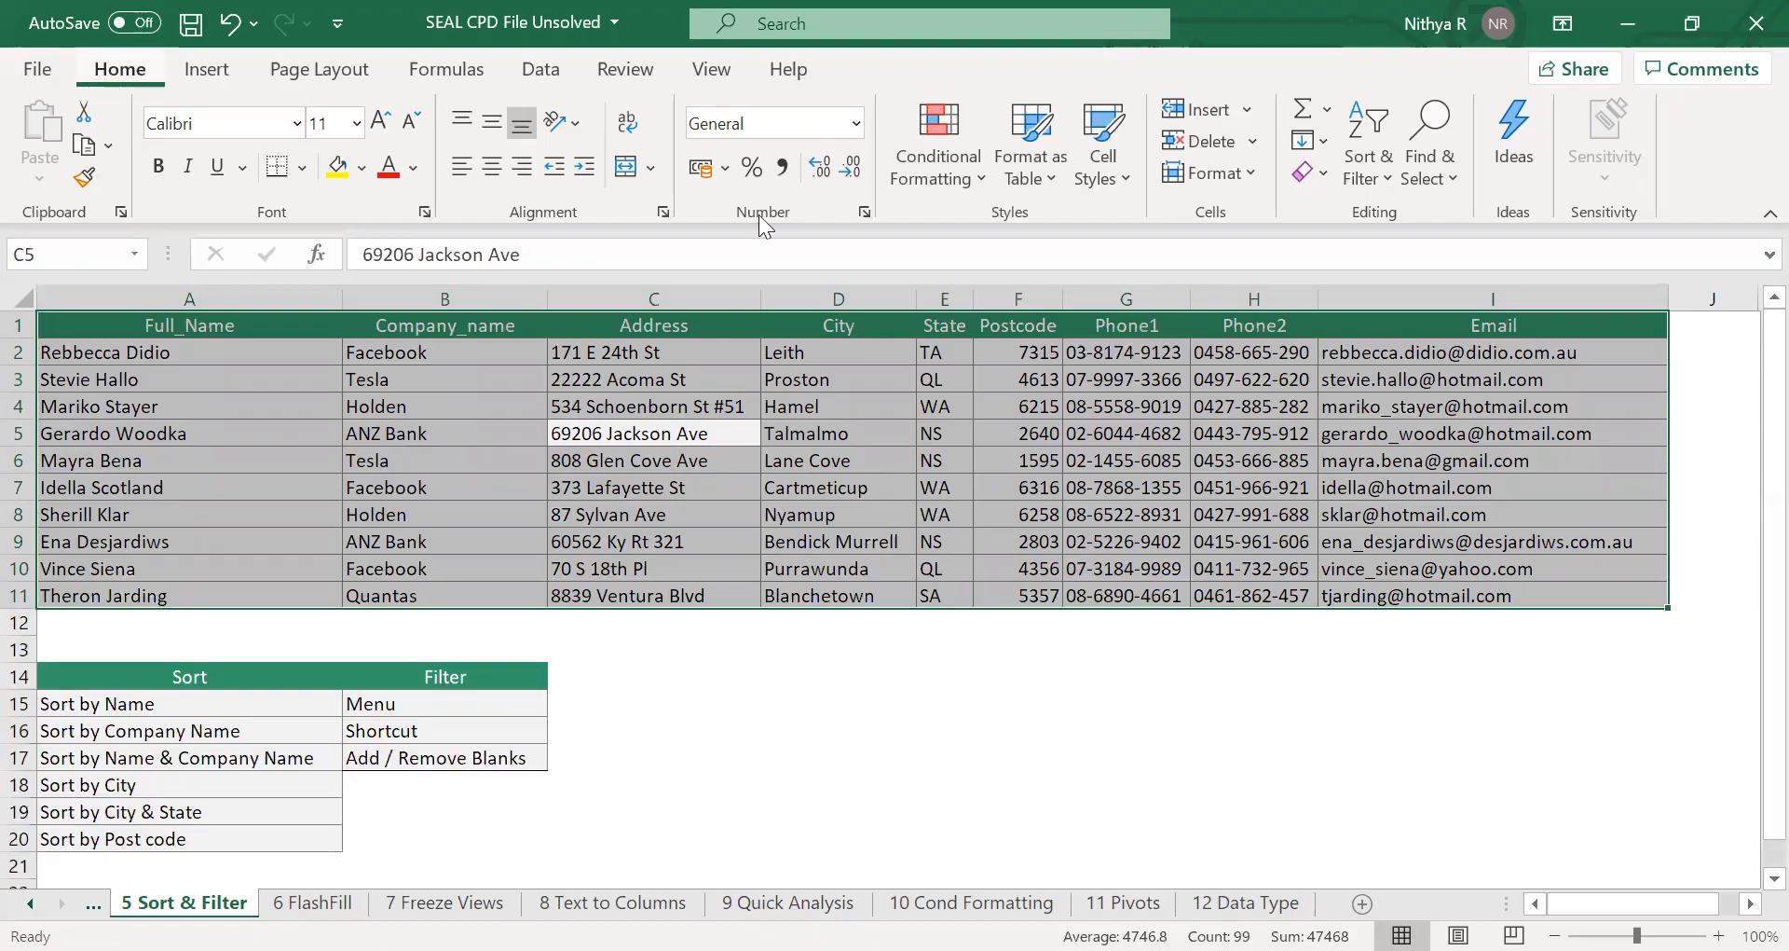
{"action": "left_click", "coordinate": [1362, 181]}
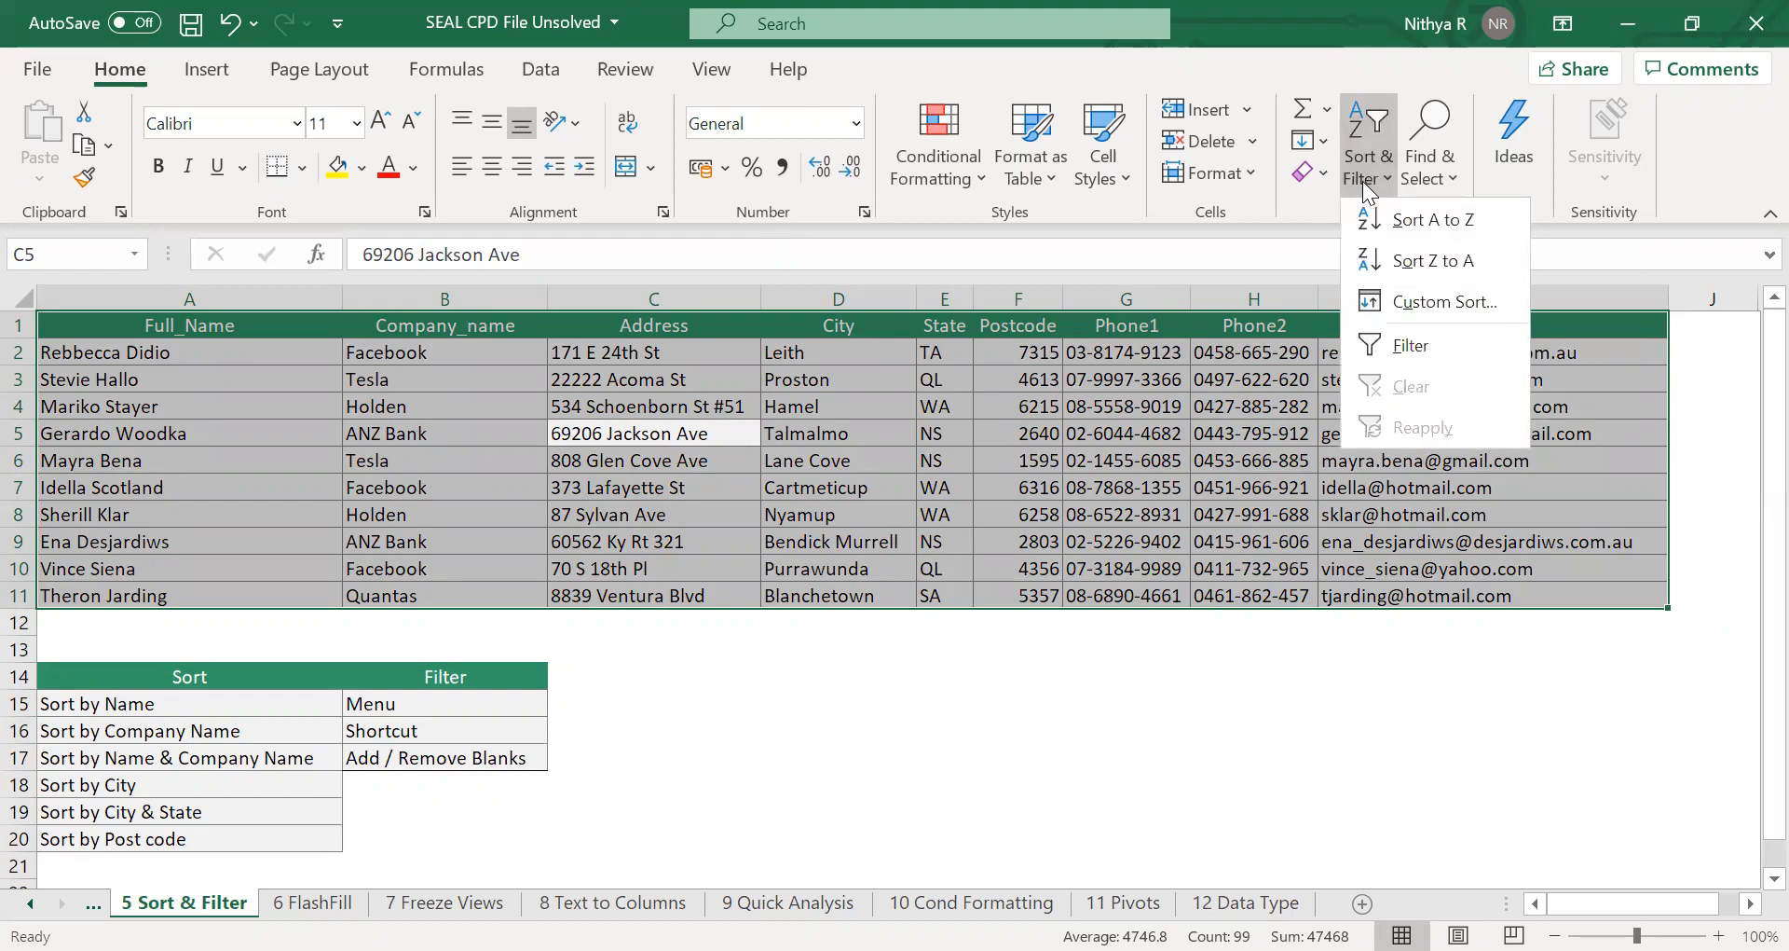
{"action": "left_click", "coordinate": [1420, 304]}
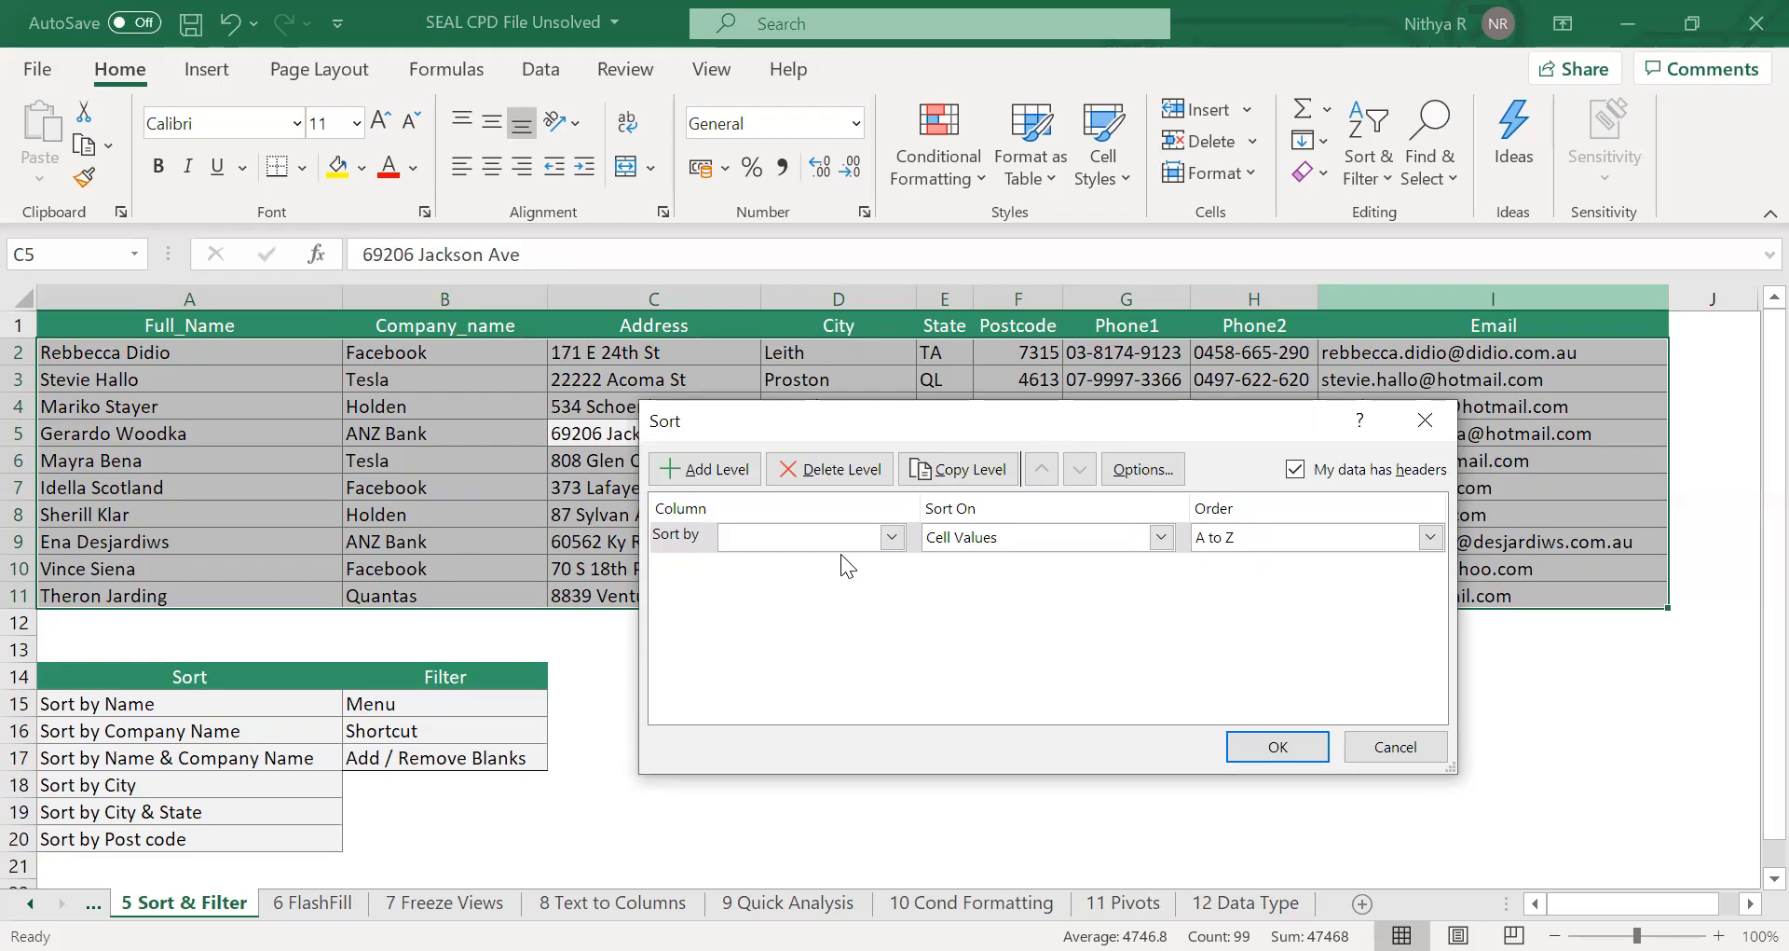
{"action": "left_click", "coordinate": [891, 538]}
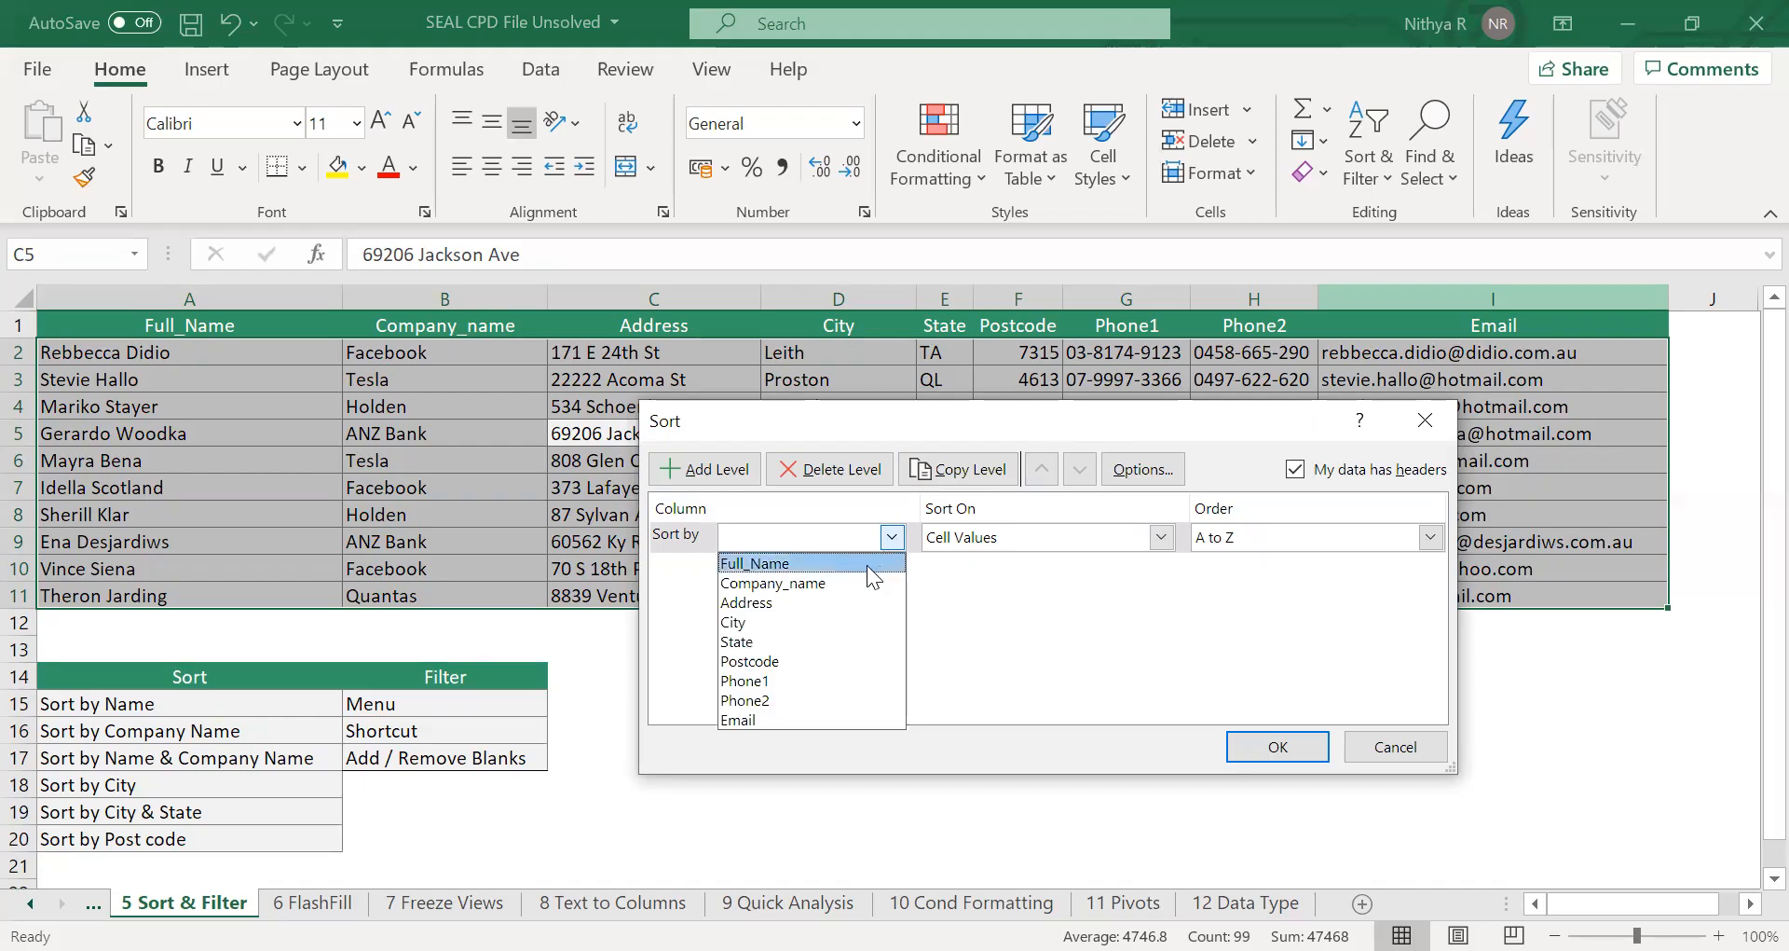
{"action": "left_click", "coordinate": [867, 565]}
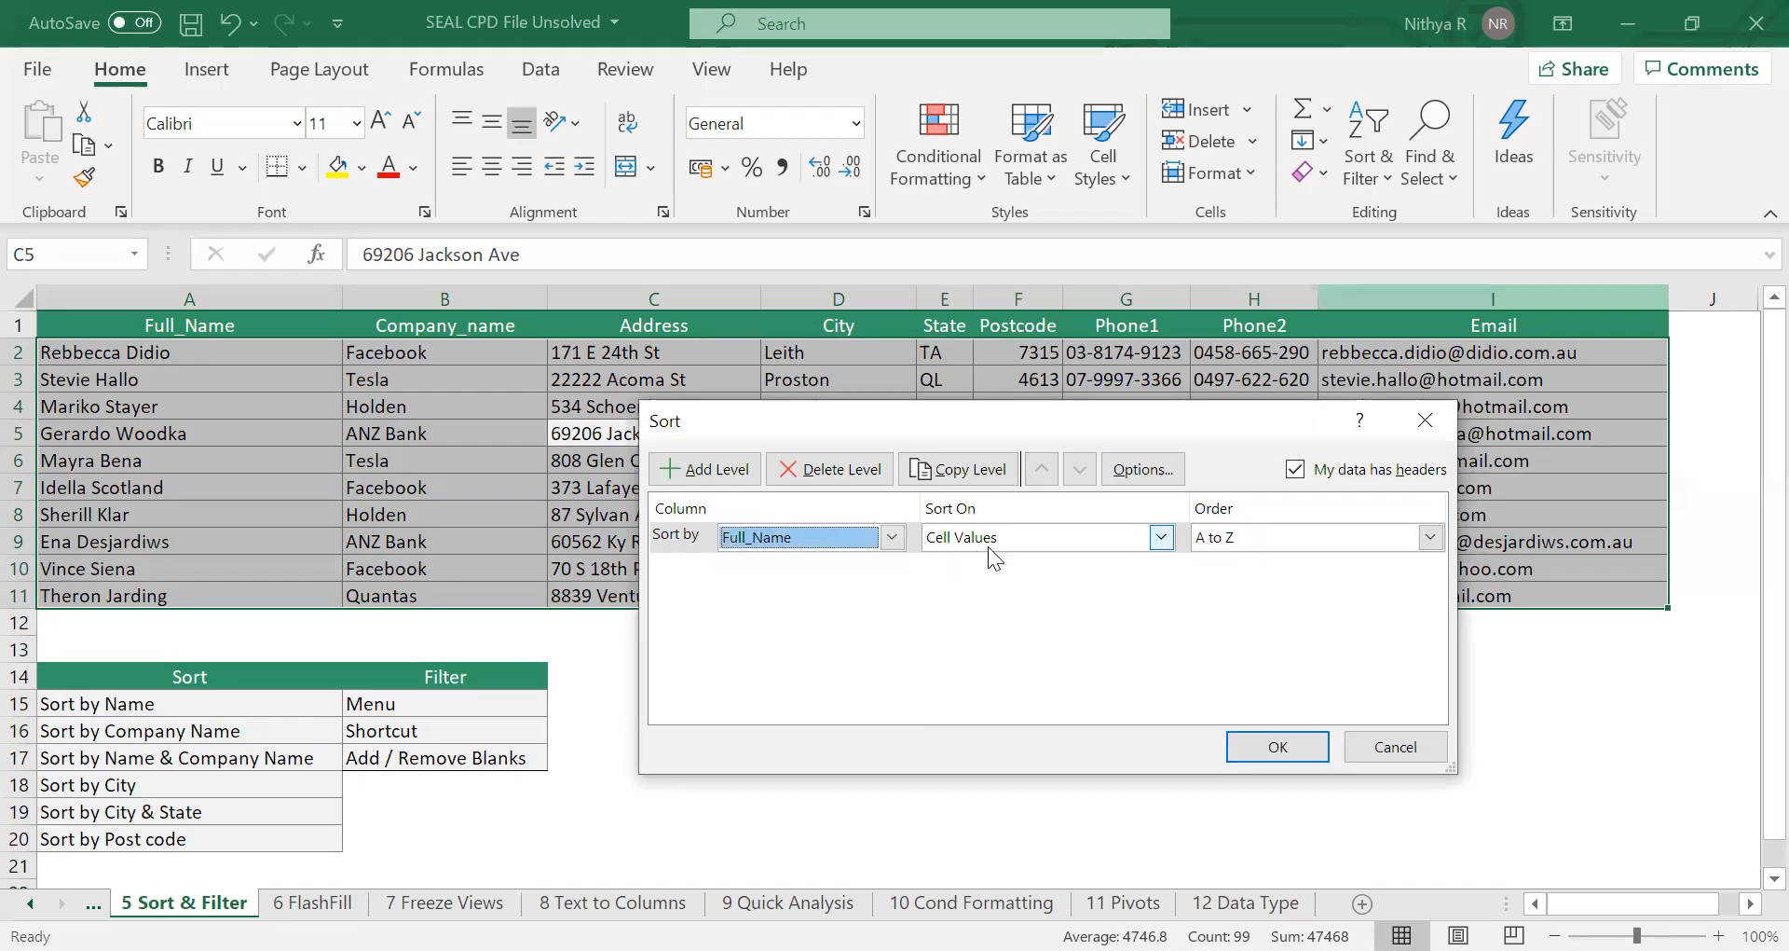
{"action": "left_click", "coordinate": [1025, 556]}
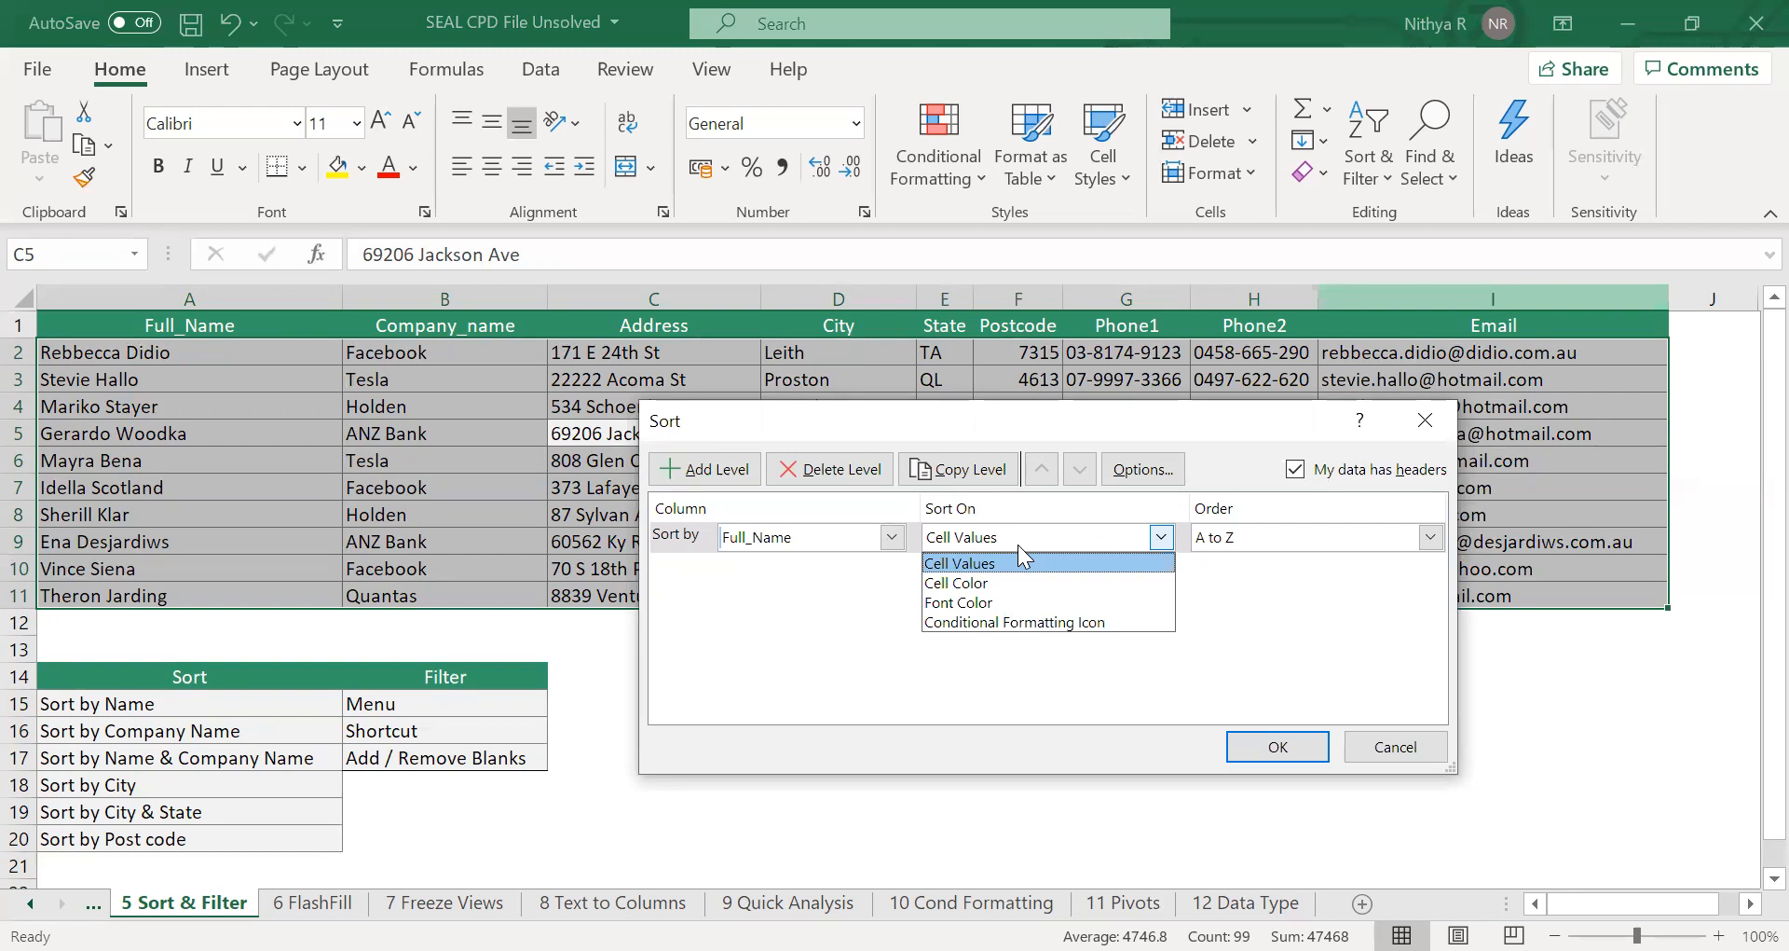
{"action": "left_click", "coordinate": [1019, 549]}
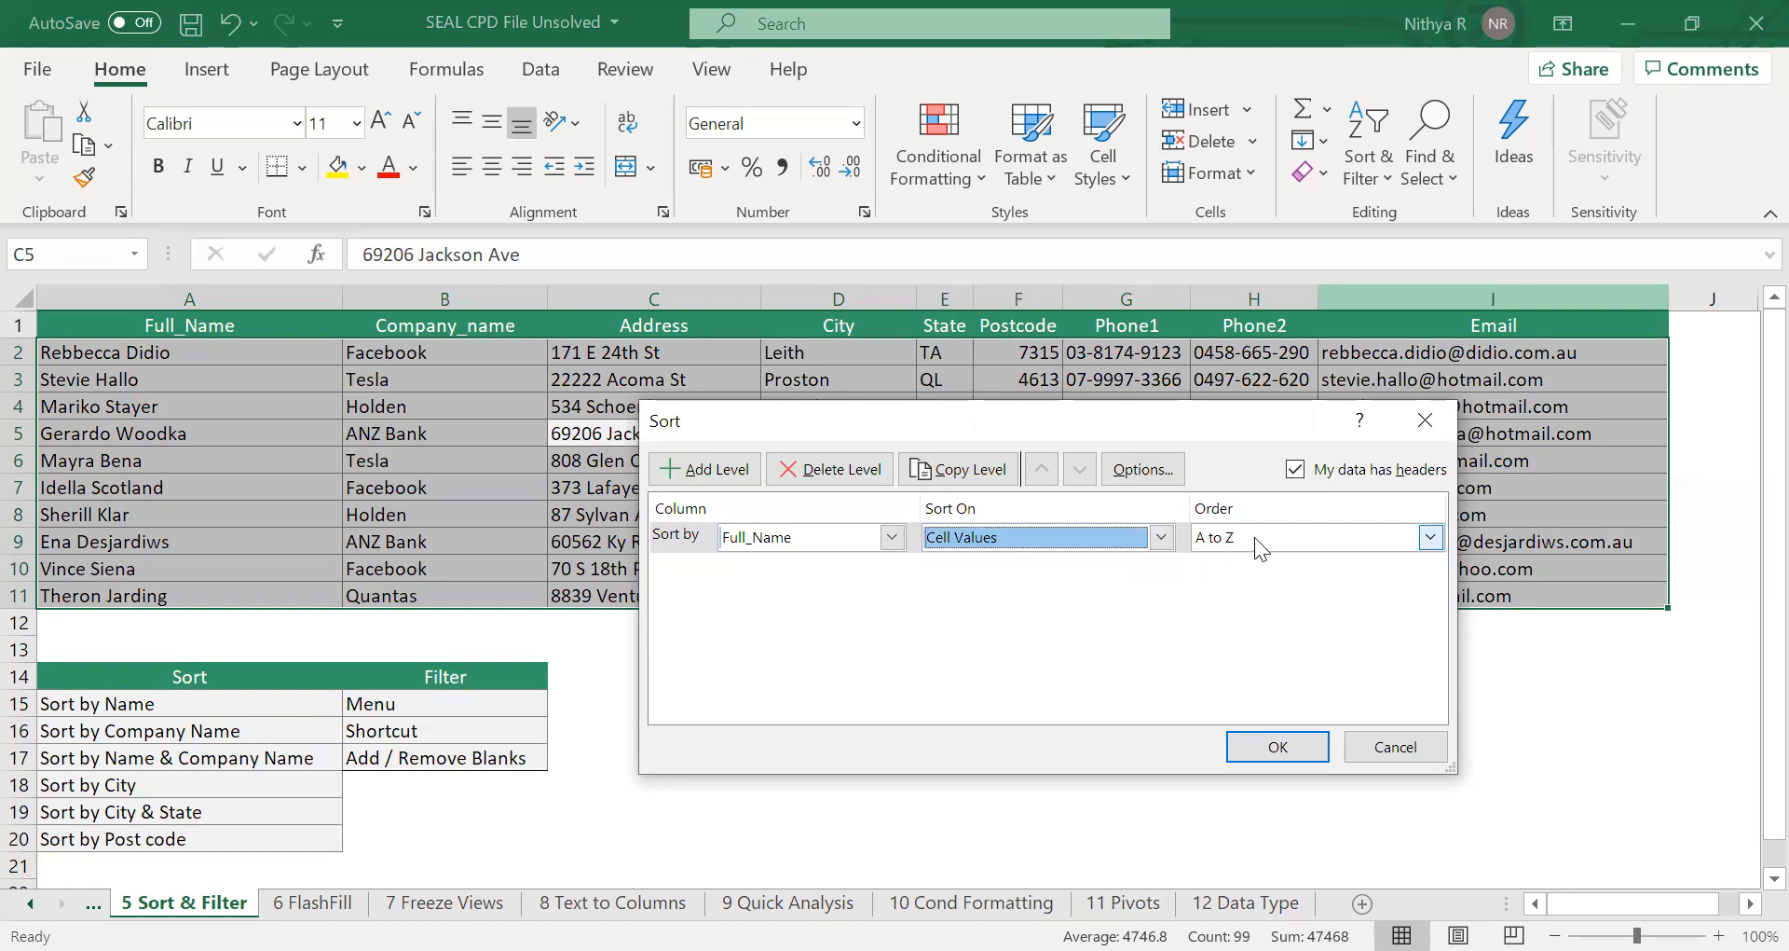
{"action": "left_click", "coordinate": [1300, 753]}
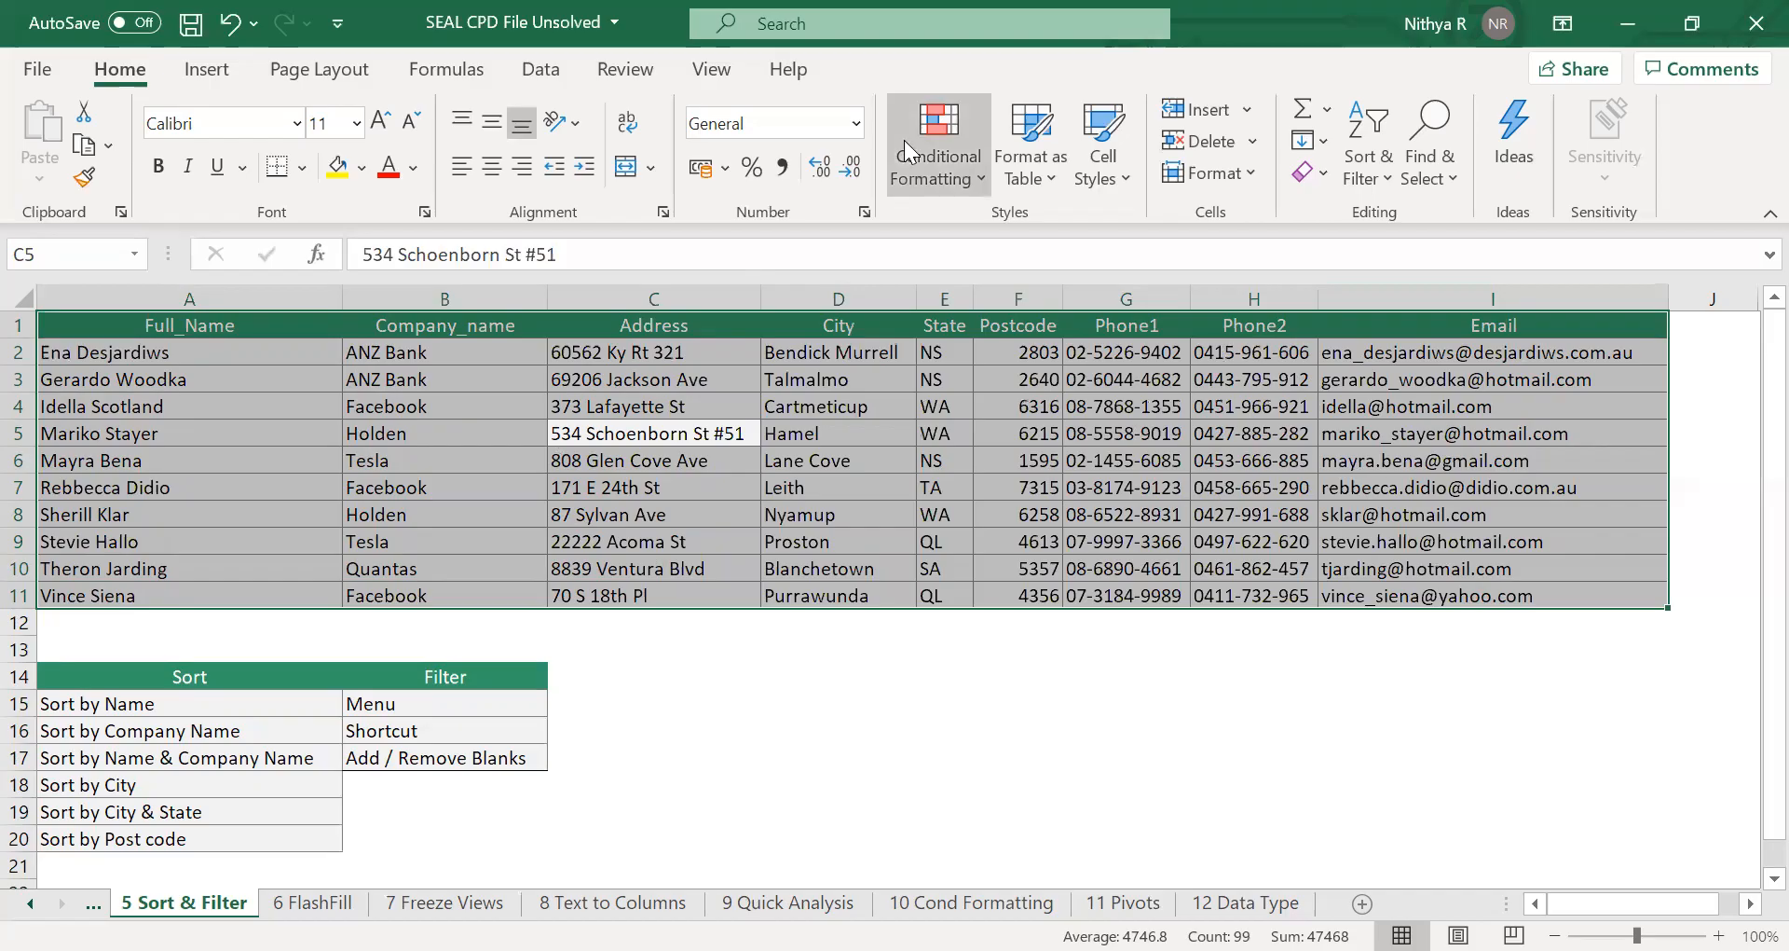
Custom sort the table by Company_name instead, A to Z.
{"action": "left_click", "coordinate": [1379, 180]}
{"action": "left_click", "coordinate": [1424, 285]}
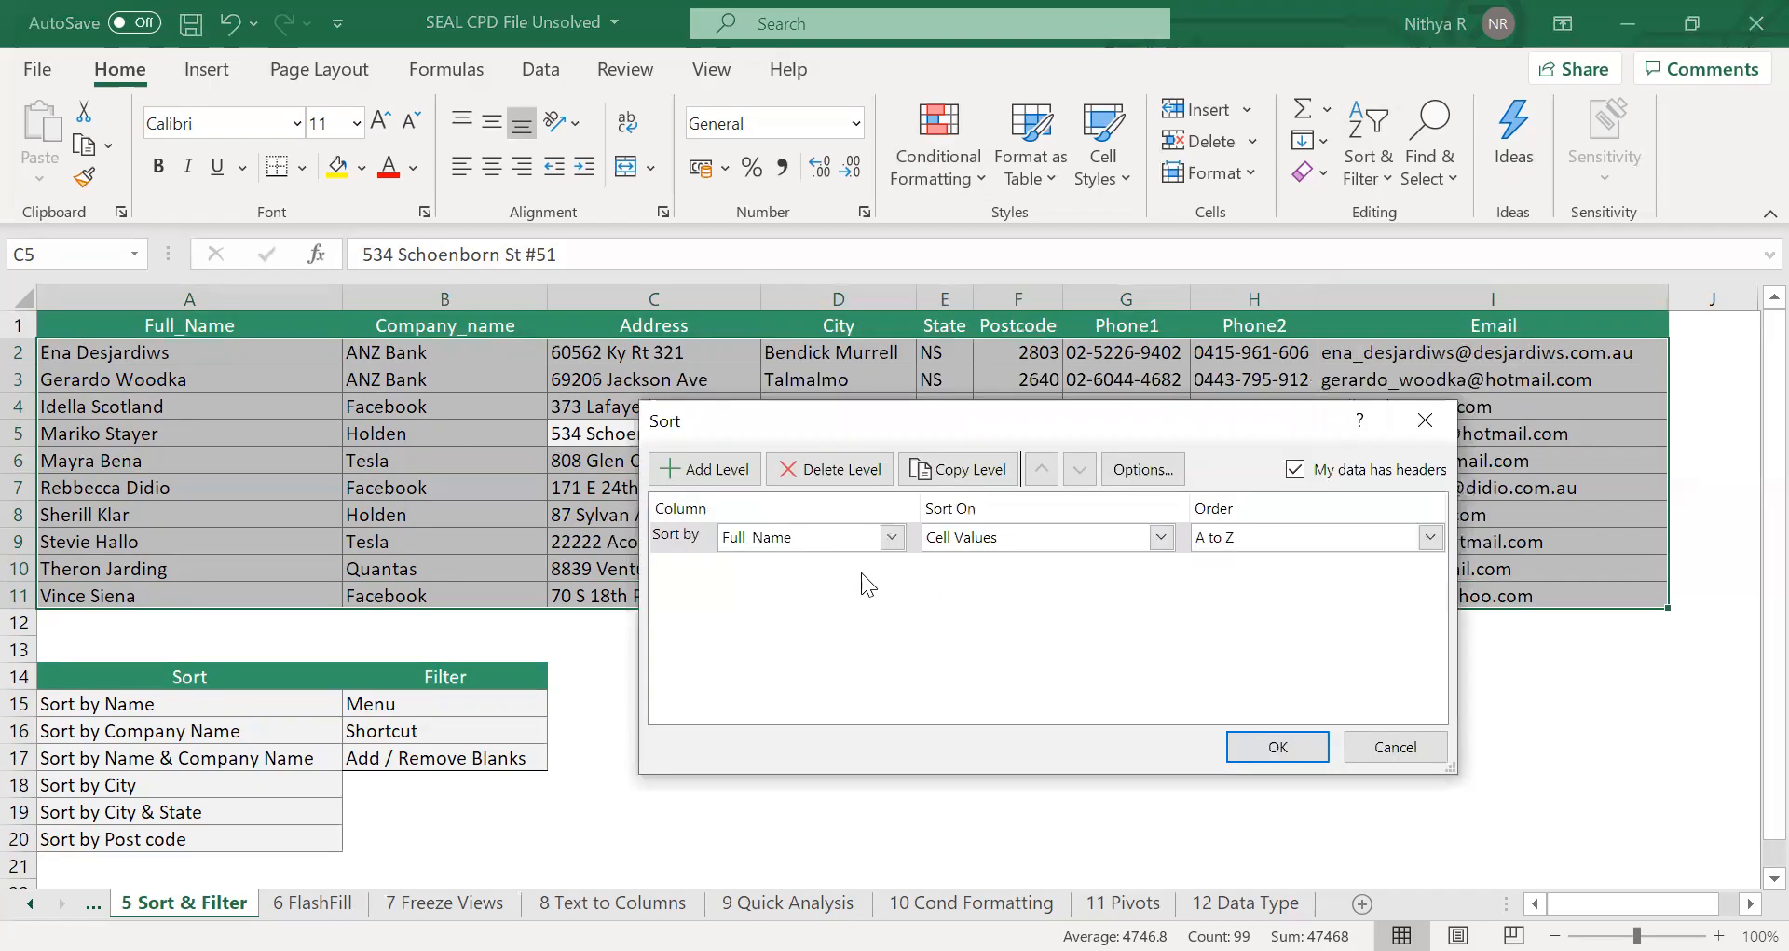
{"action": "left_click", "coordinate": [818, 540]}
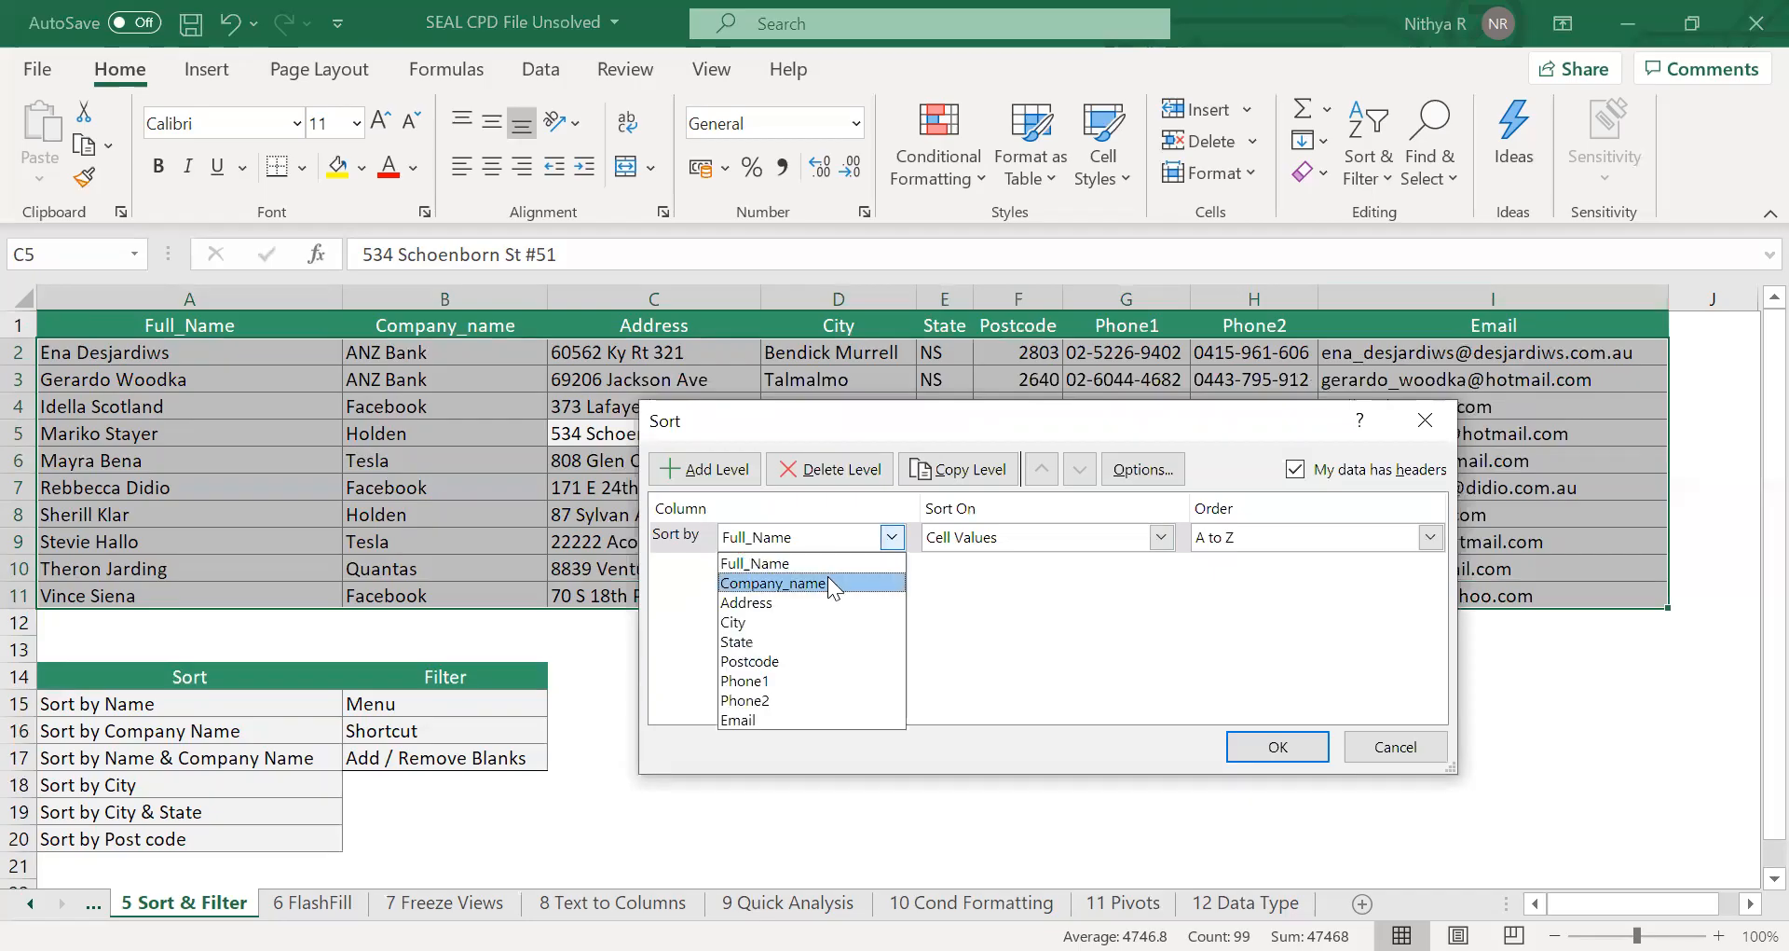
{"action": "left_click", "coordinate": [828, 578]}
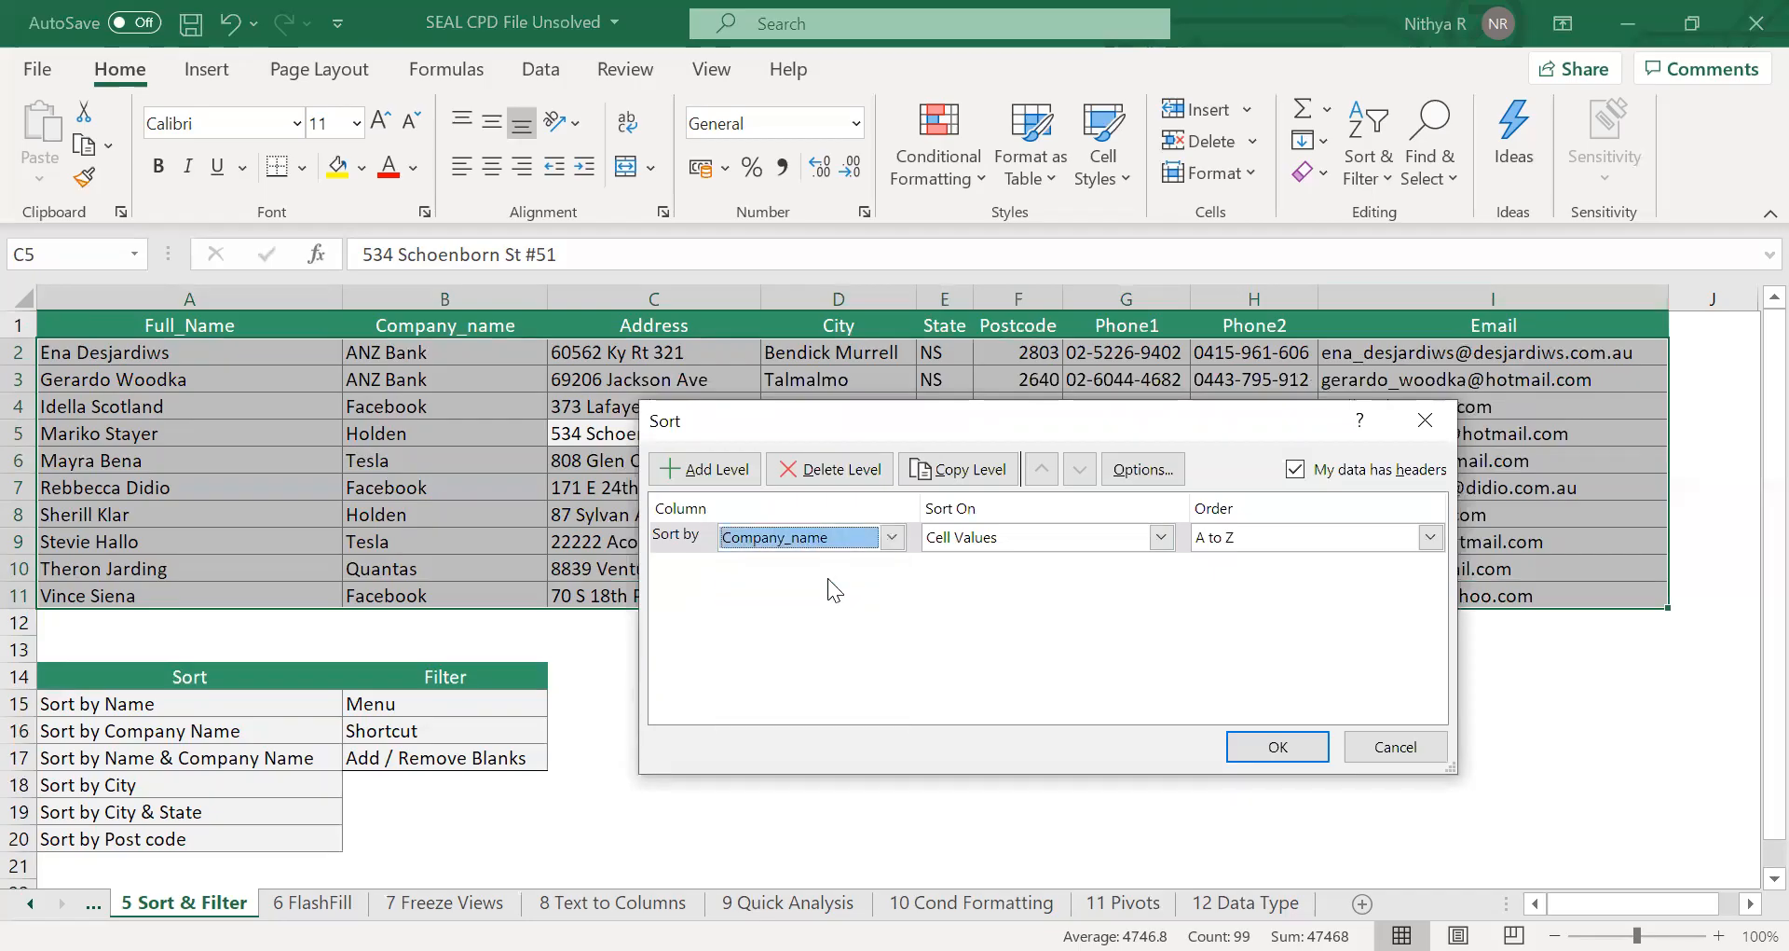
{"action": "left_click", "coordinate": [1255, 743]}
{"action": "left_click", "coordinate": [1258, 749]}
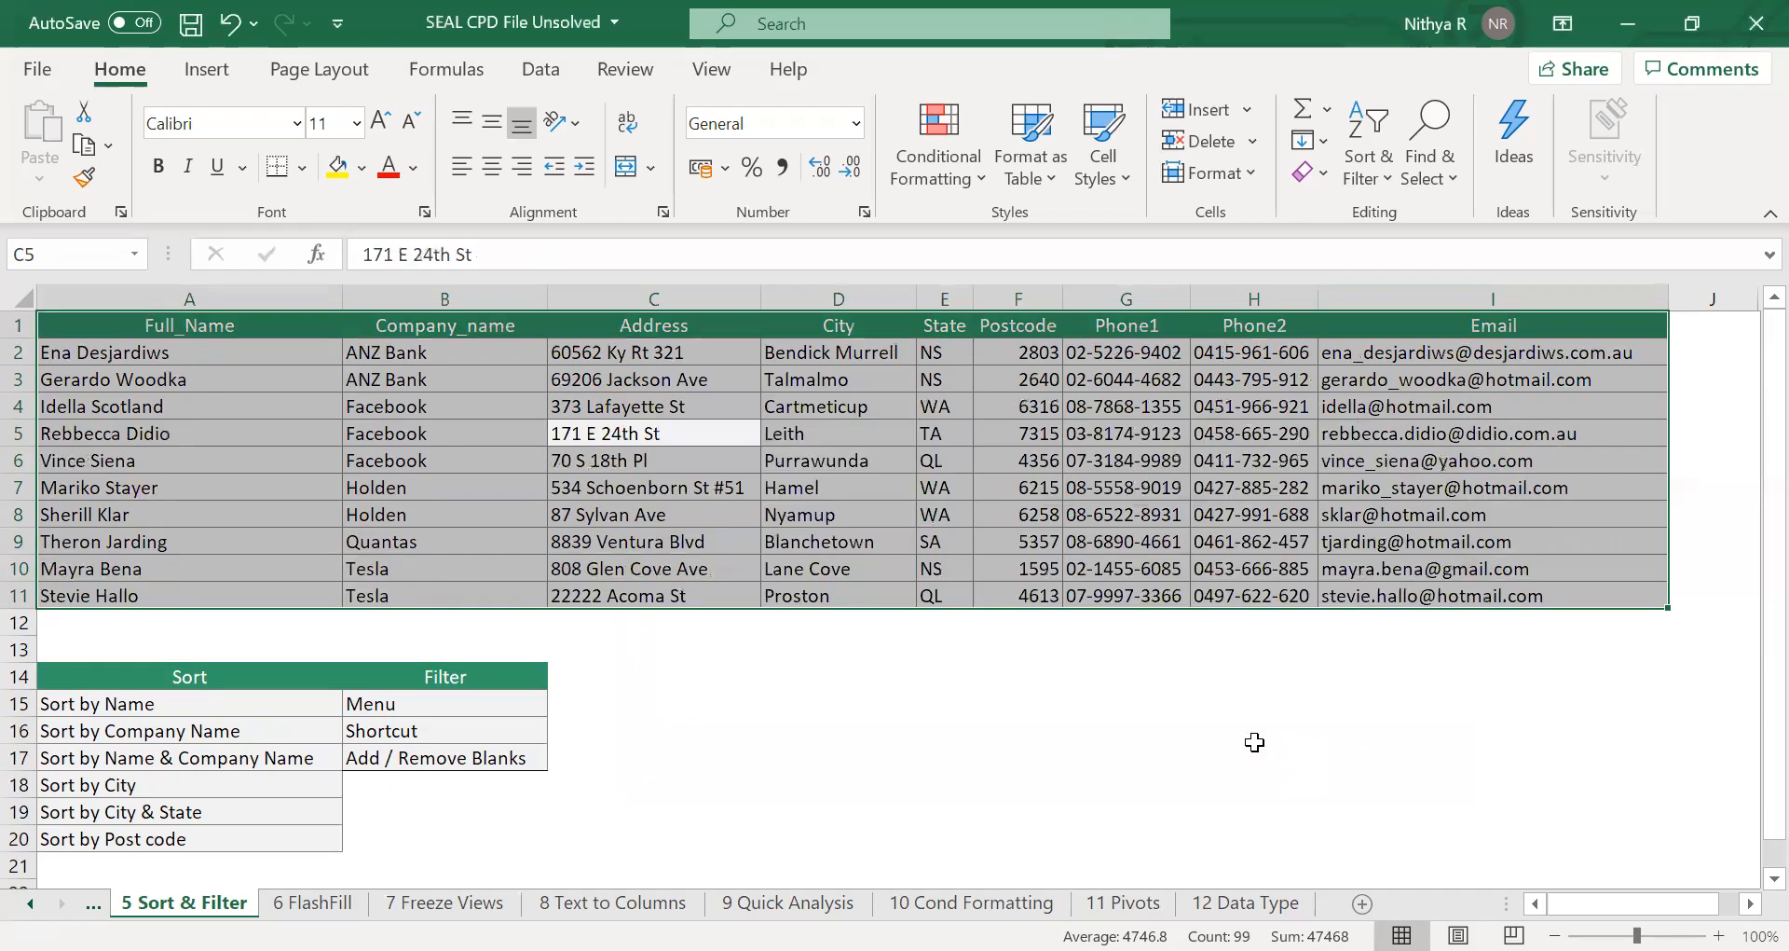
Custom sort the table by Full_Name, then by Company_name as a second level, both A to Z.
{"action": "left_click", "coordinate": [464, 352]}
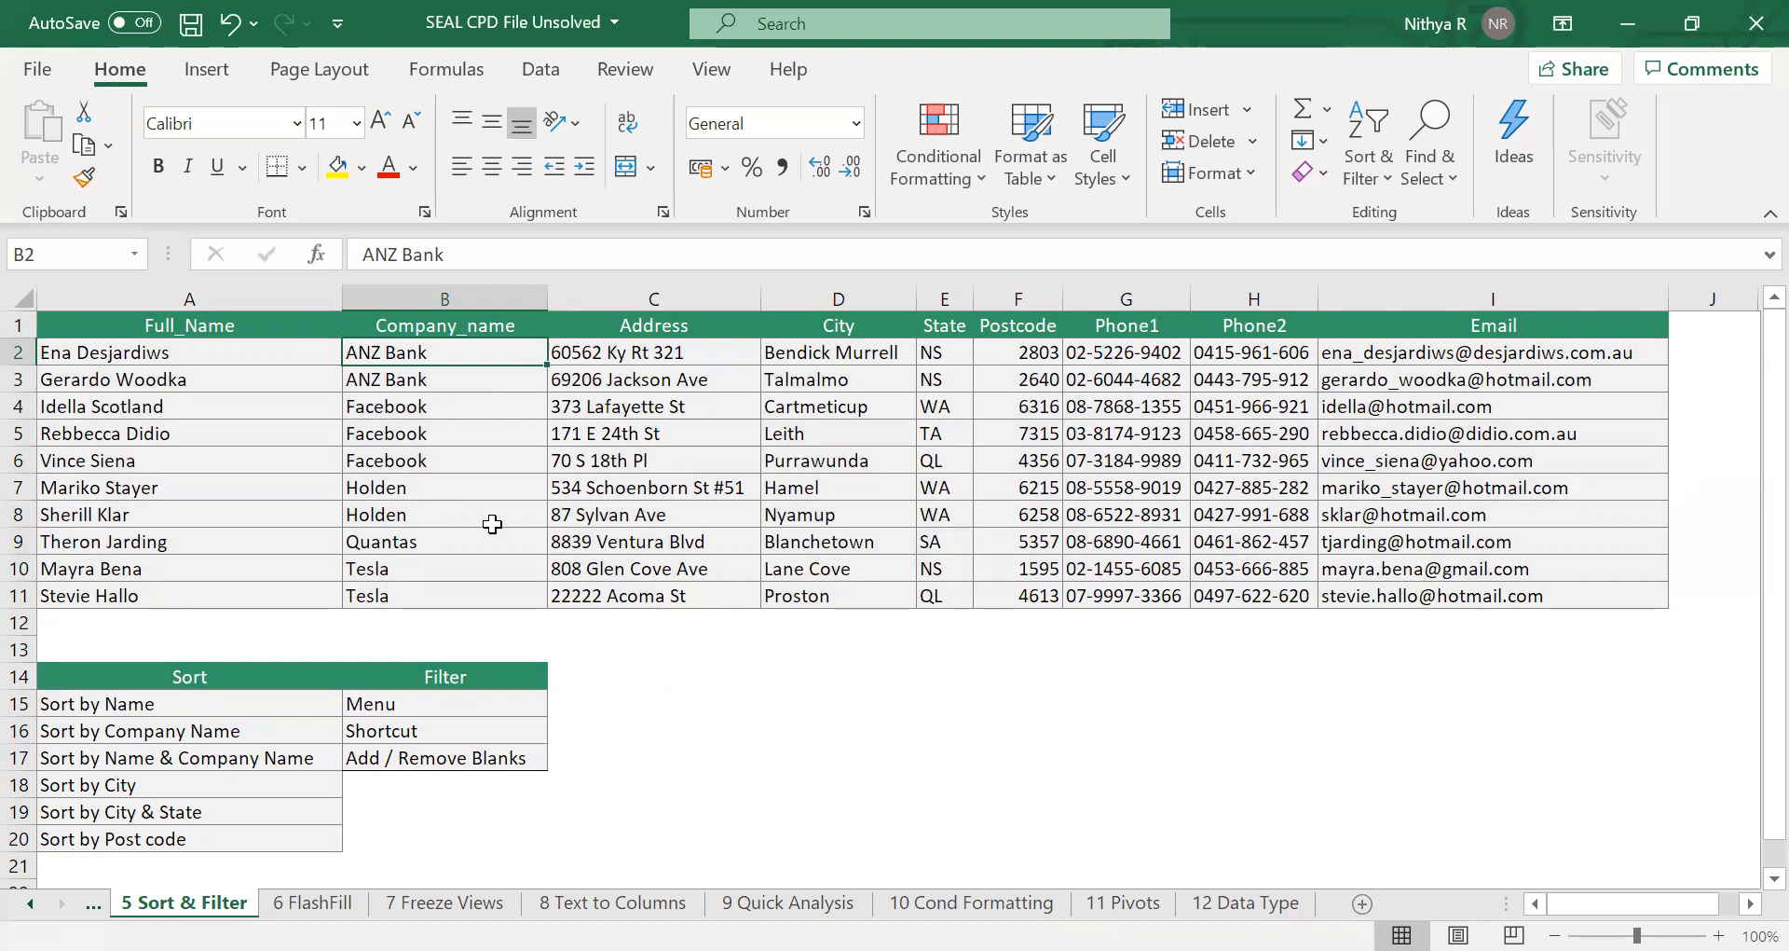
{"action": "left_click", "coordinate": [1381, 166]}
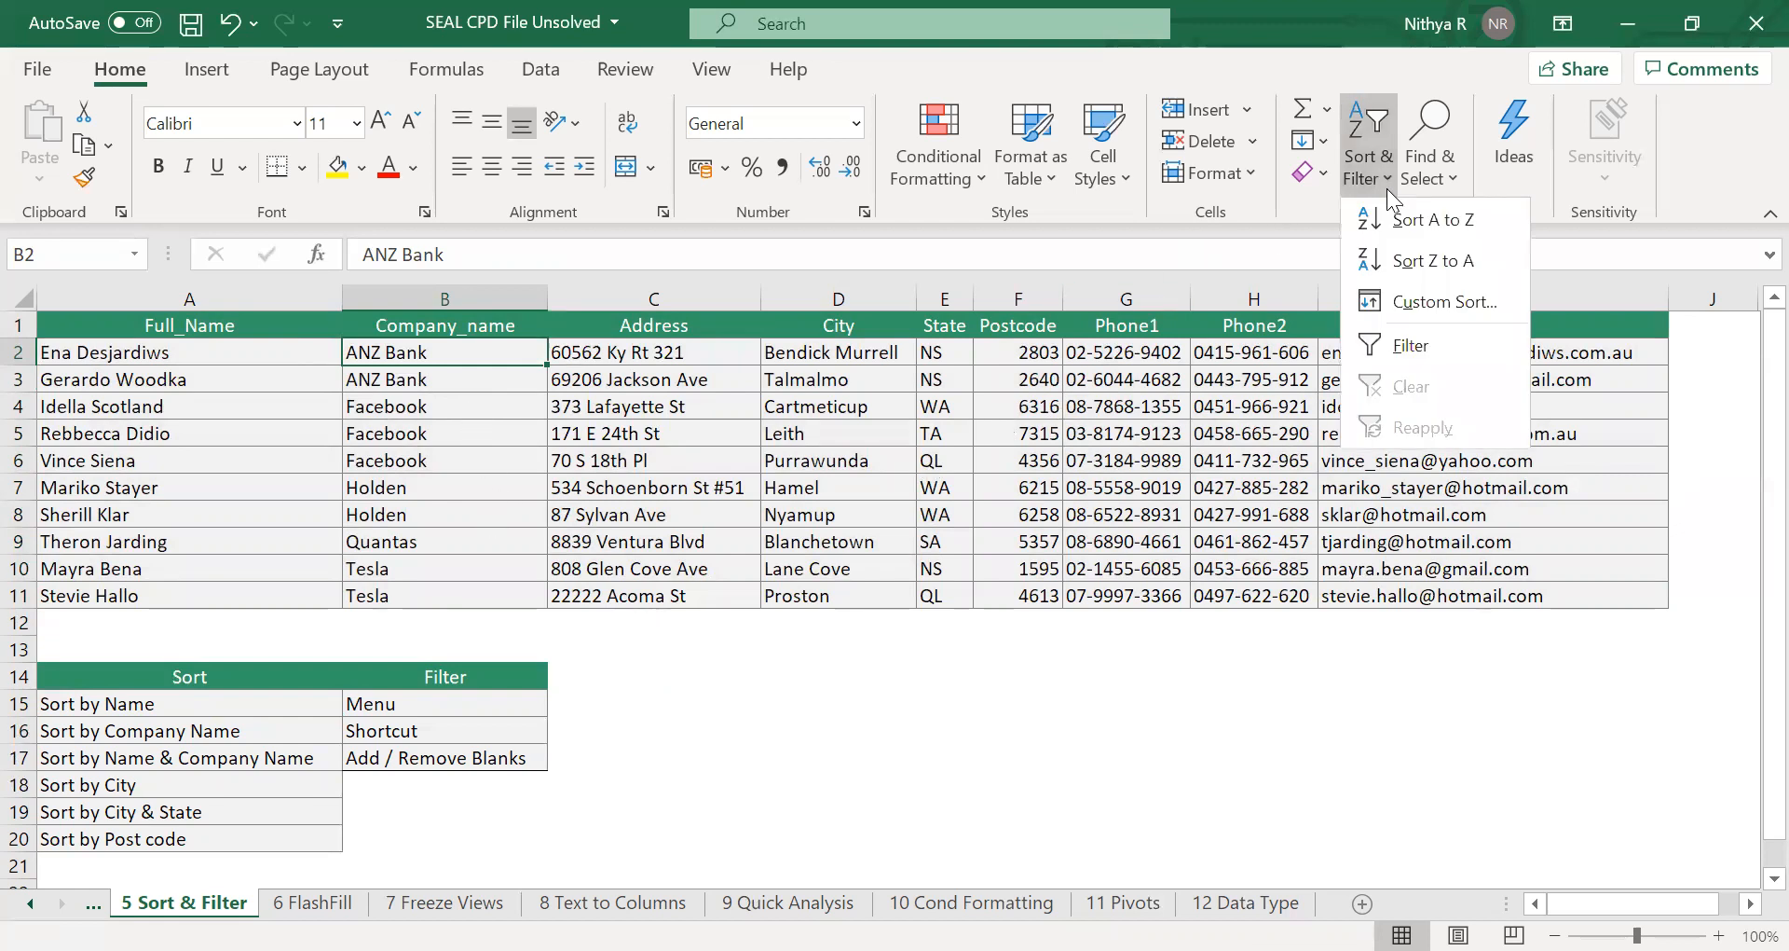
{"action": "left_click", "coordinate": [1392, 300]}
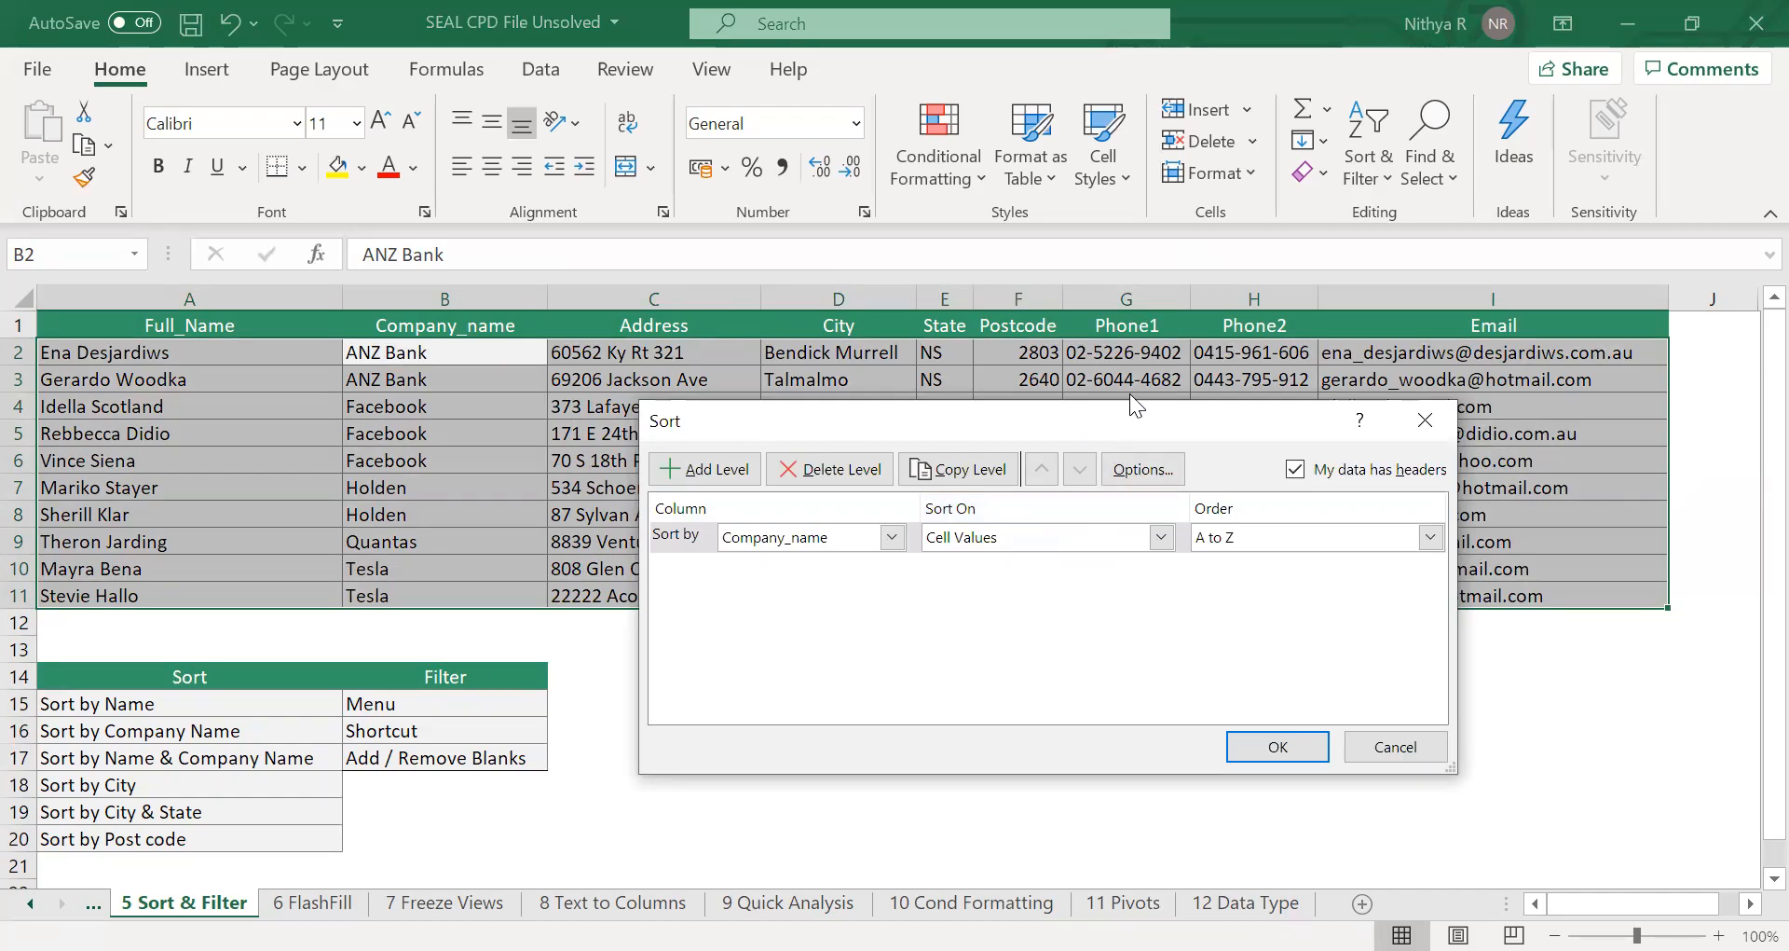
{"action": "left_click_drag", "start_coordinate": [1127, 417], "coordinate": [1169, 316]}
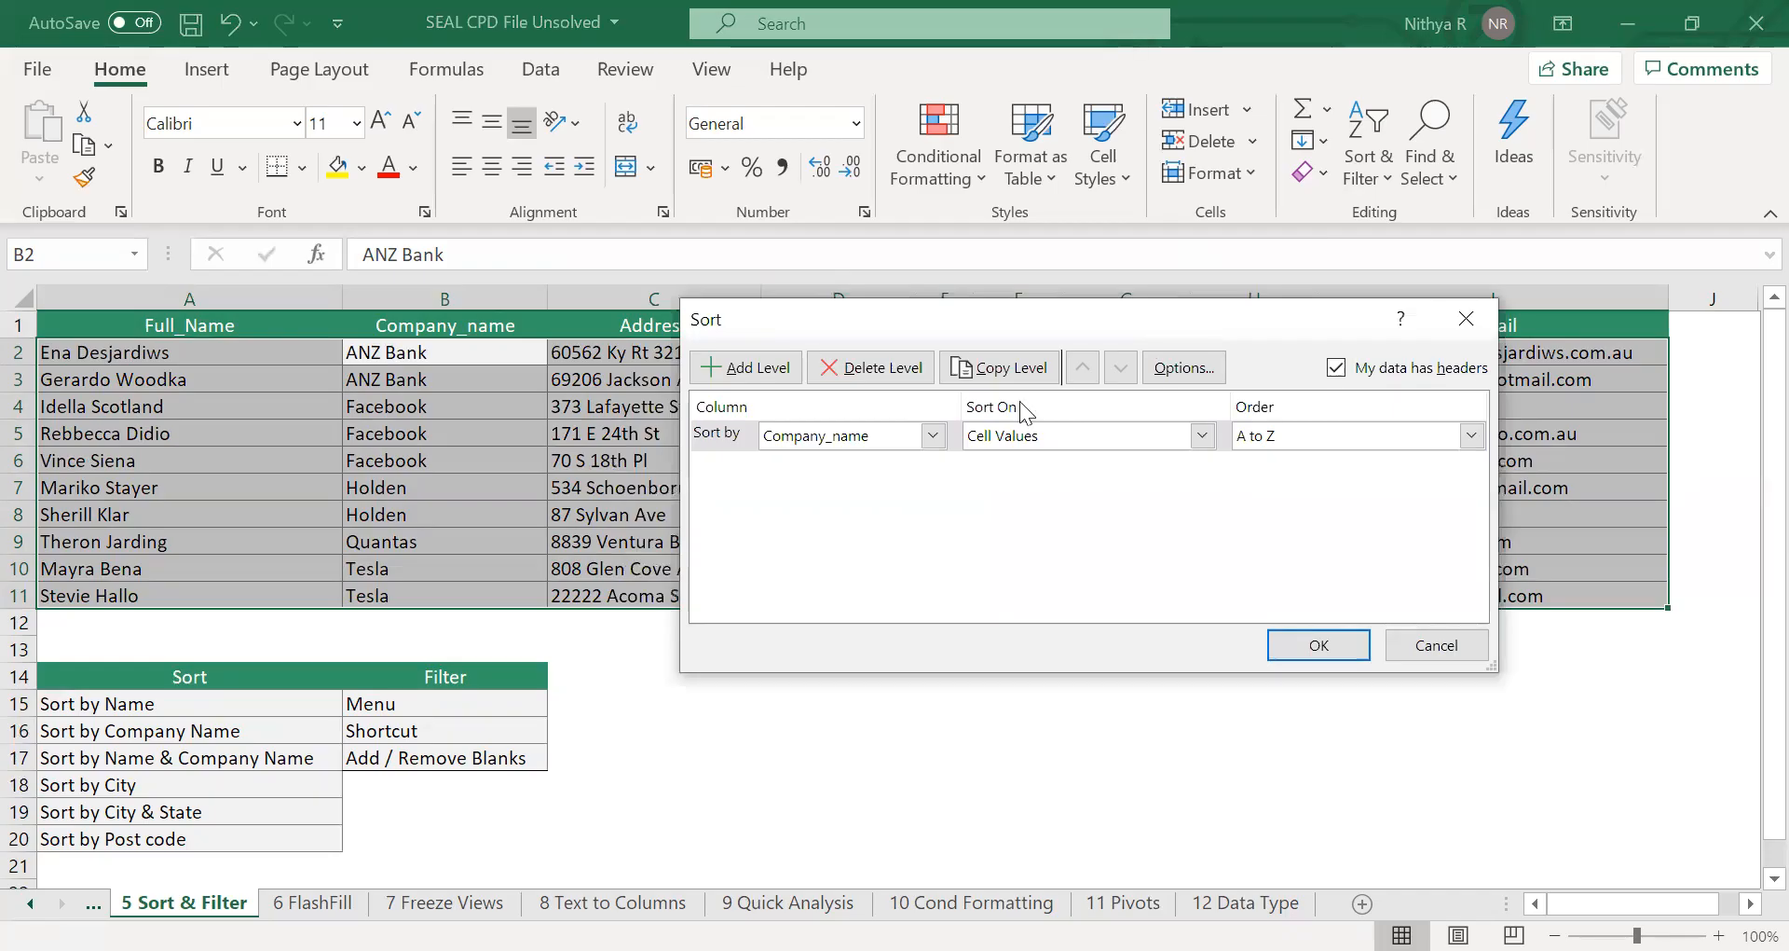
{"action": "left_click", "coordinate": [933, 435]}
{"action": "left_click", "coordinate": [936, 463]}
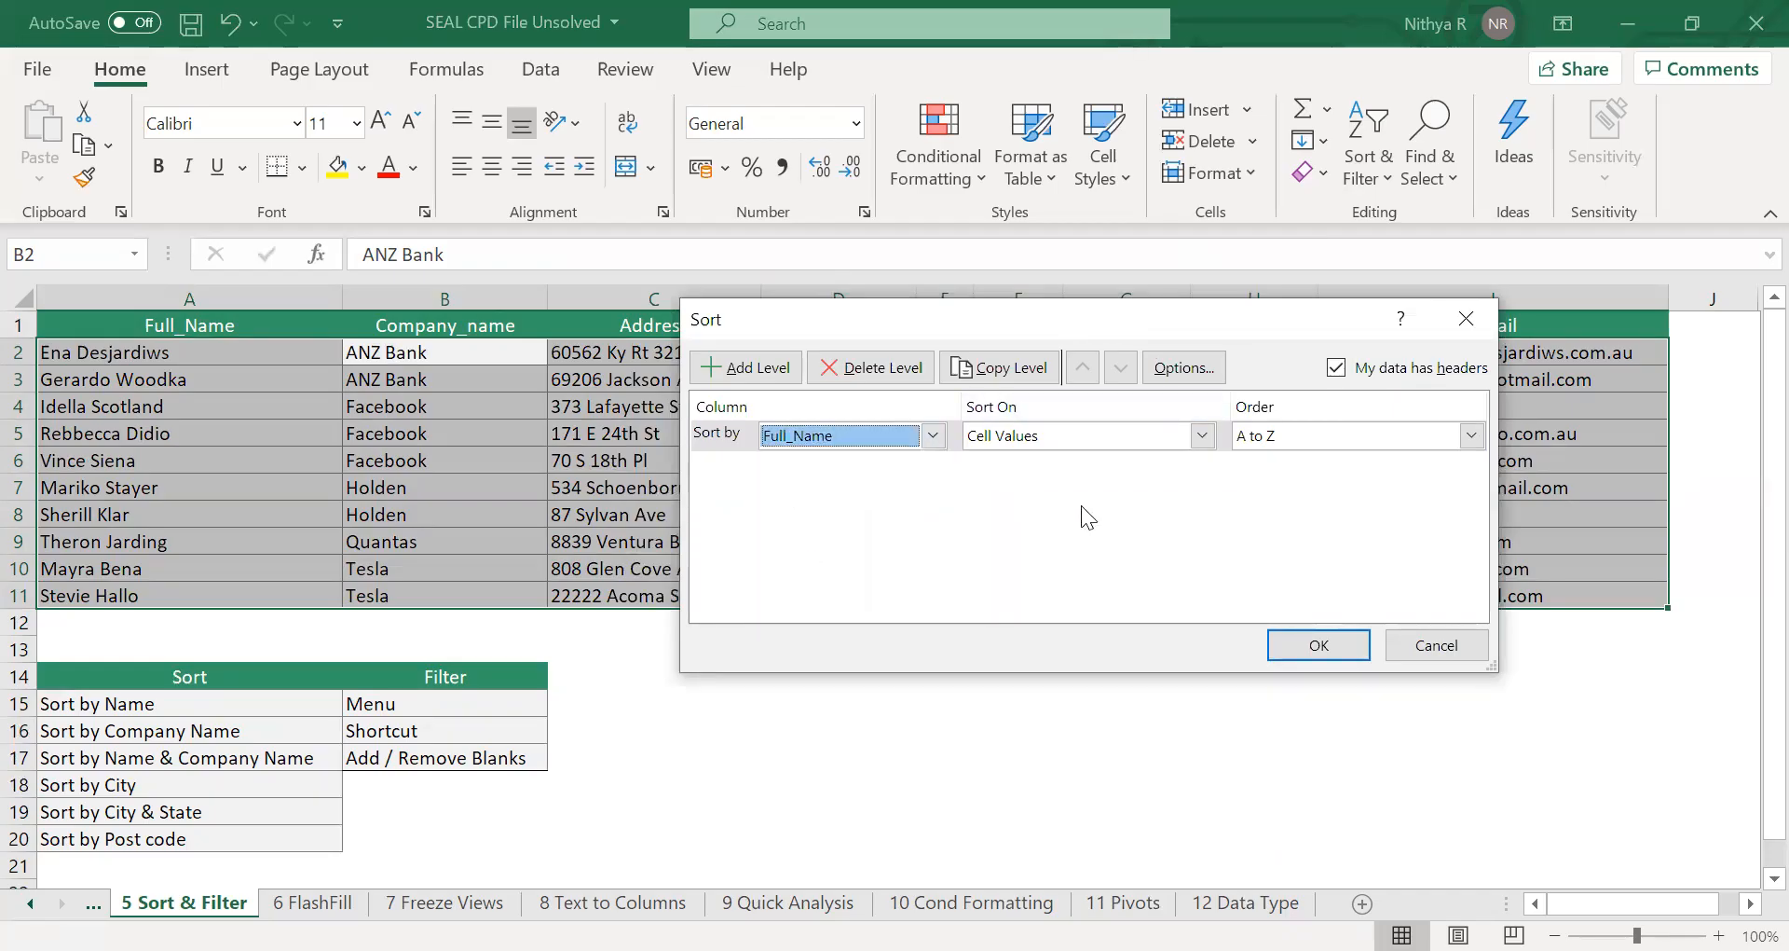
{"action": "left_click", "coordinate": [786, 373]}
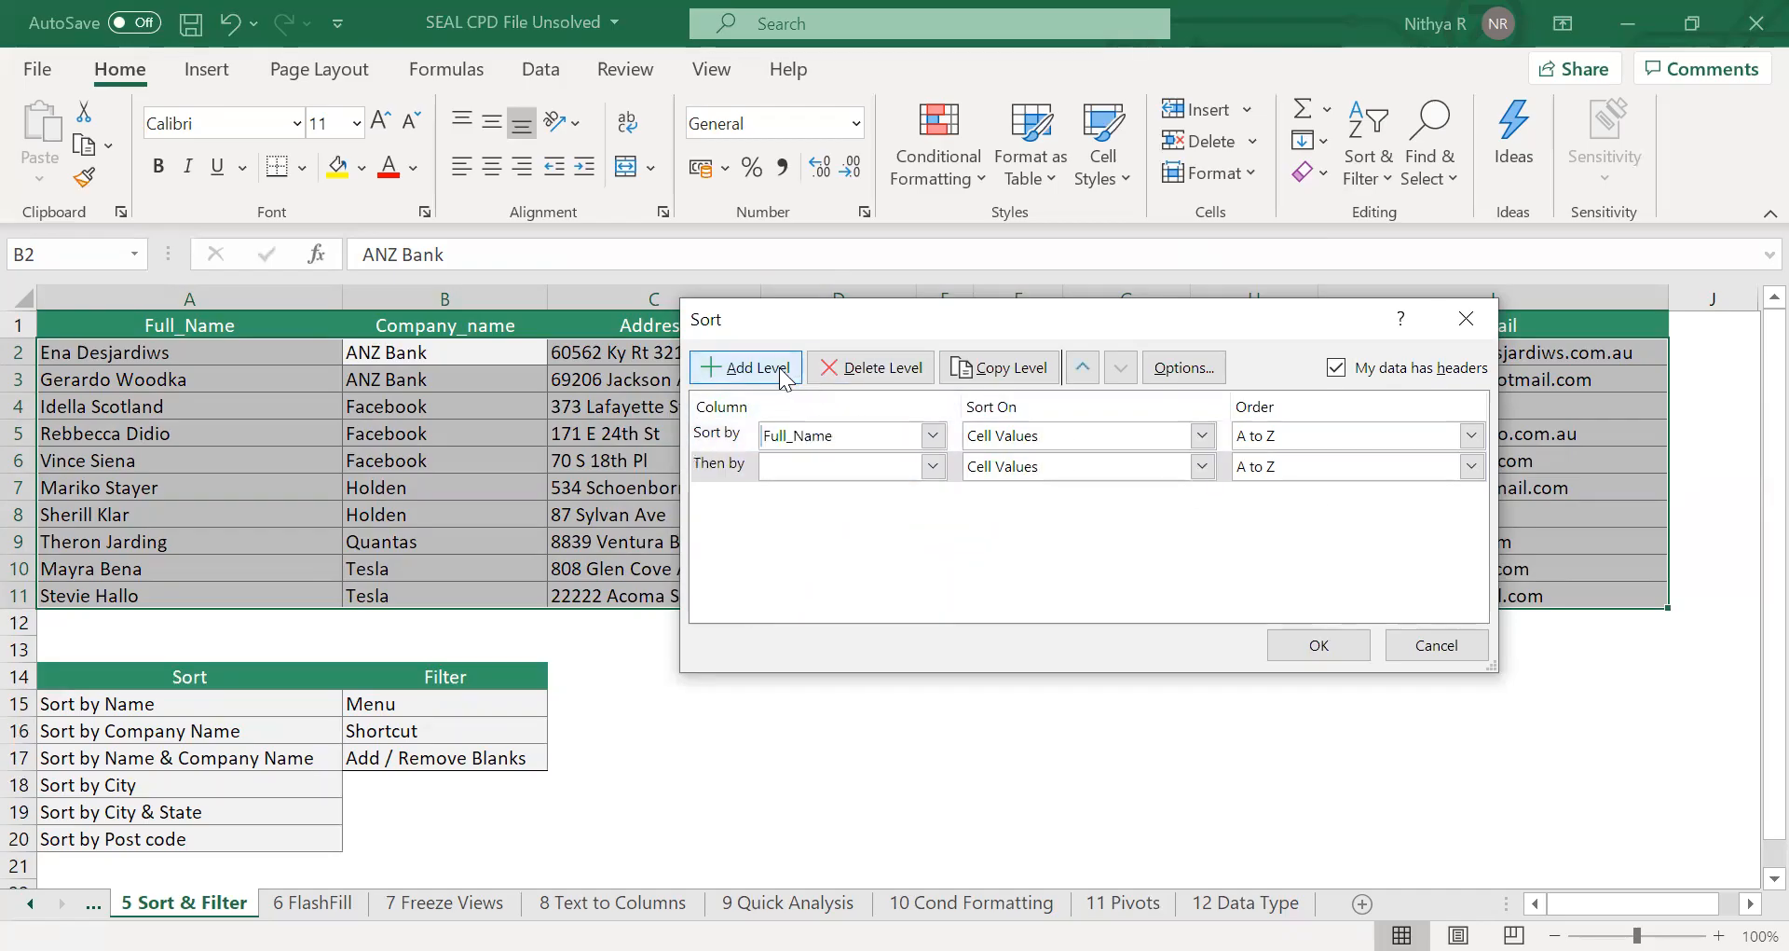
{"action": "left_click", "coordinate": [933, 468]}
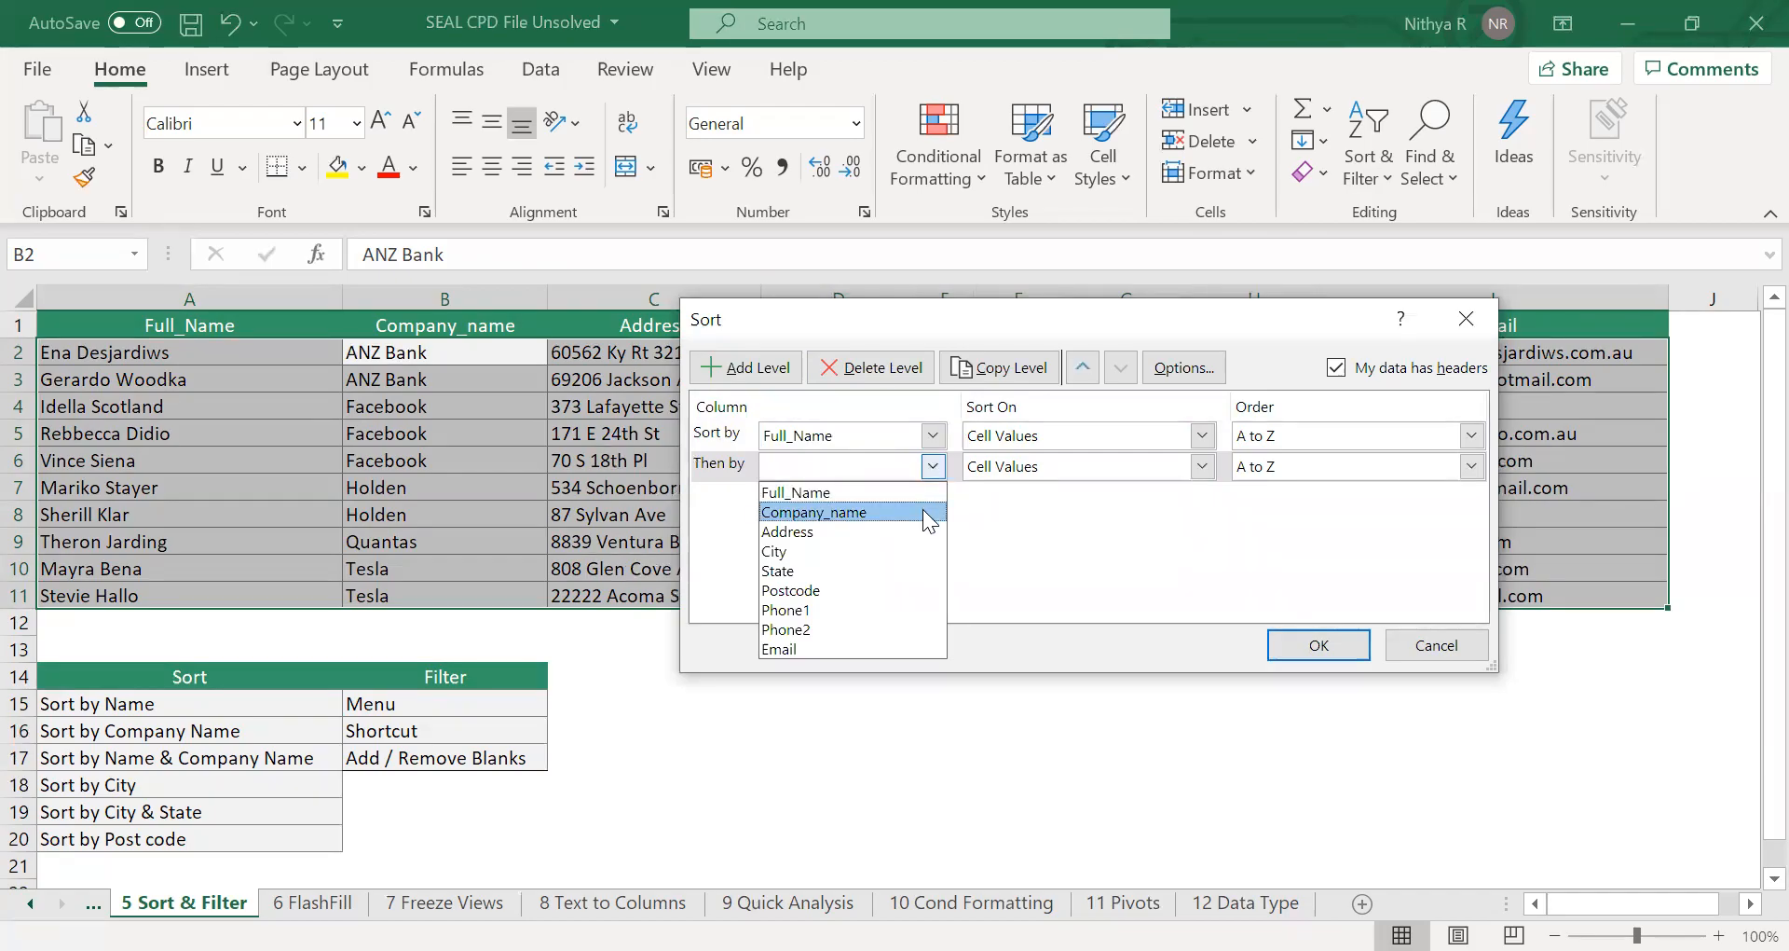
{"action": "left_click", "coordinate": [924, 512]}
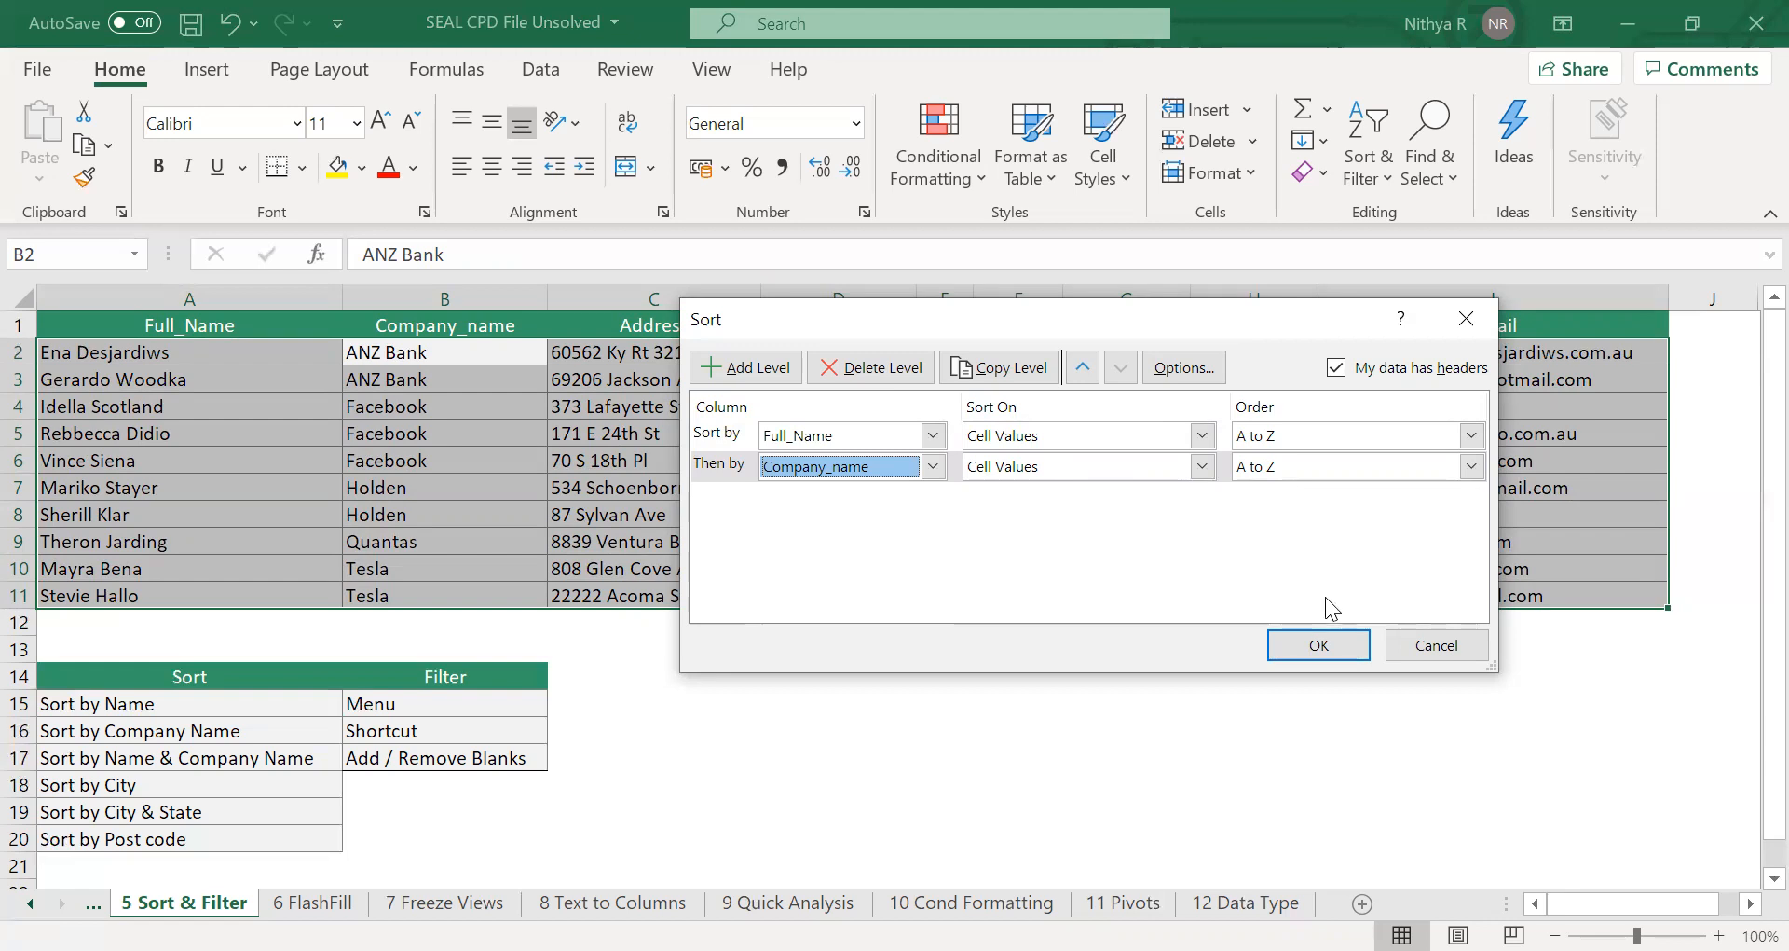
{"action": "left_click", "coordinate": [1327, 648]}
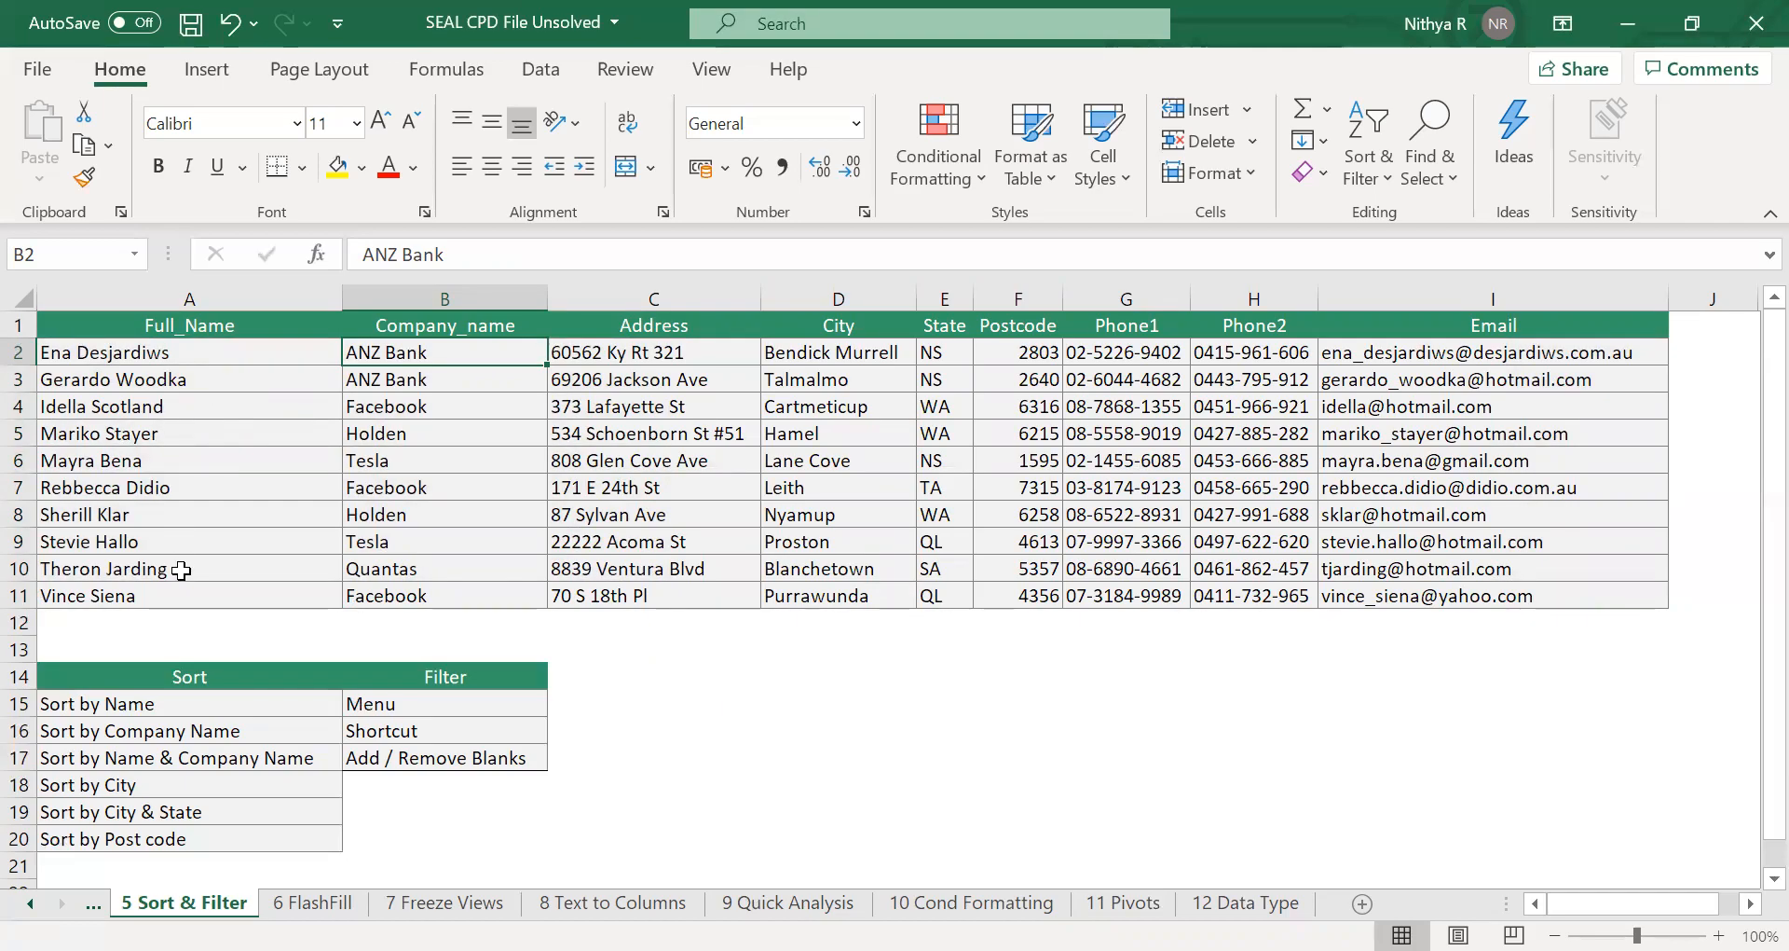
Replace both sort levels with a single sort by City, A to Z, and apply it to the table.
{"action": "left_click", "coordinate": [448, 408]}
{"action": "left_click", "coordinate": [451, 494]}
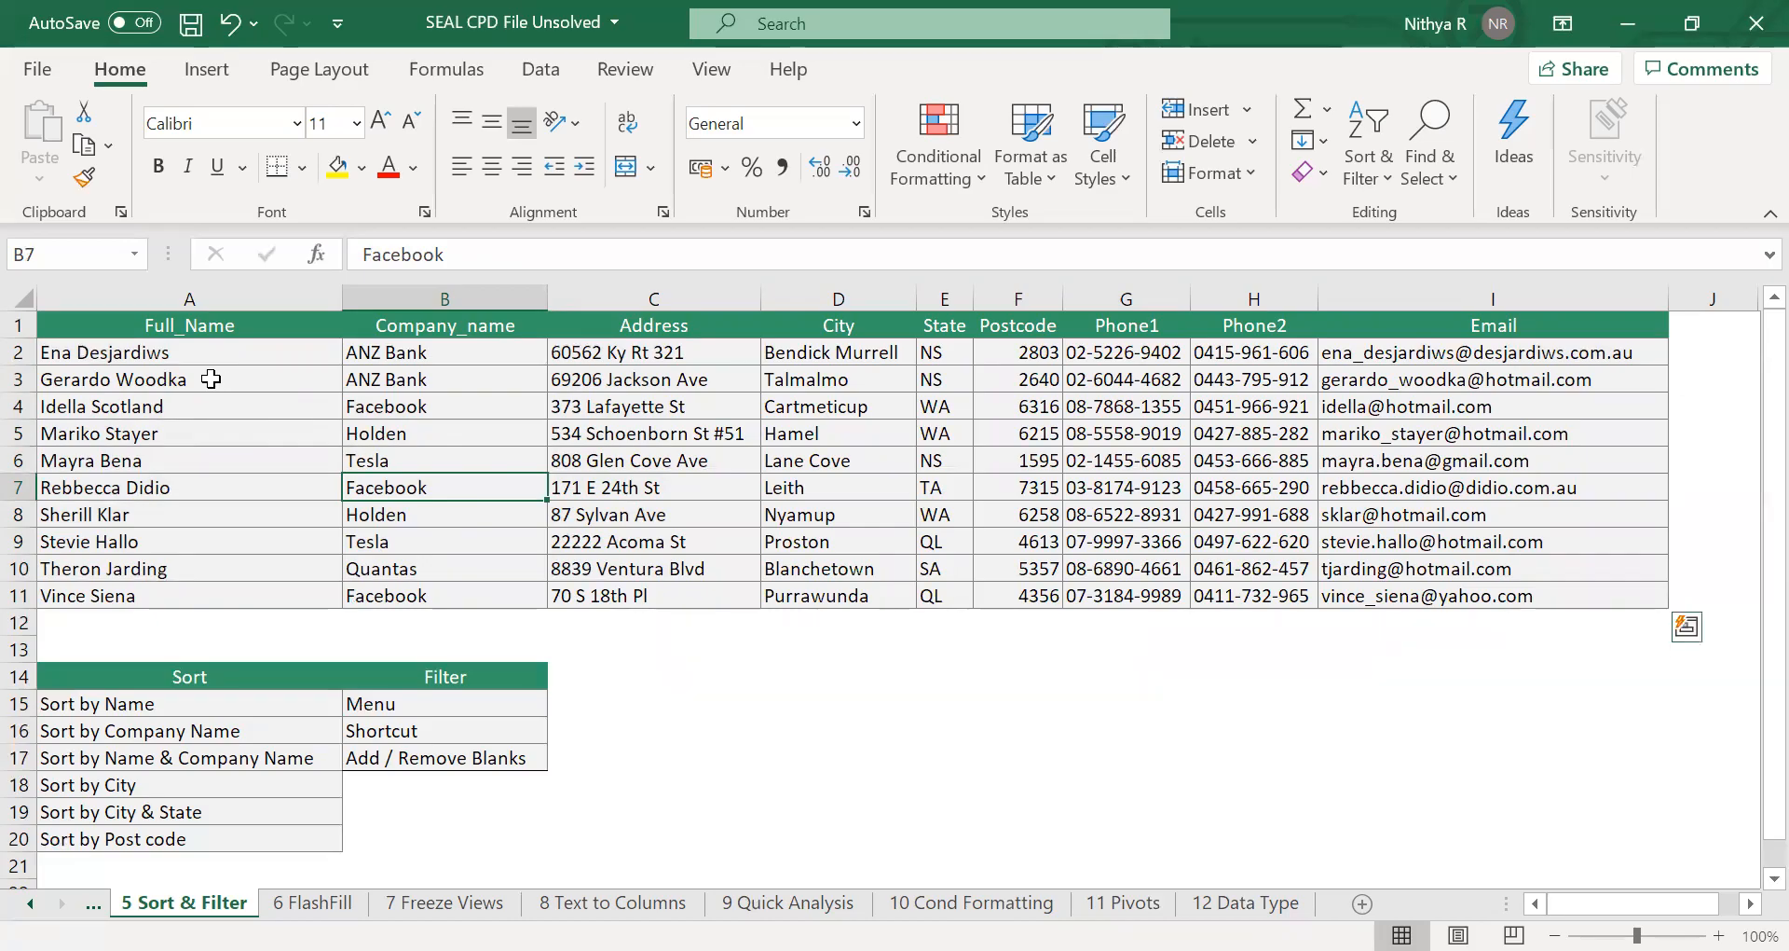
{"action": "key", "text": "ctrl+a"}
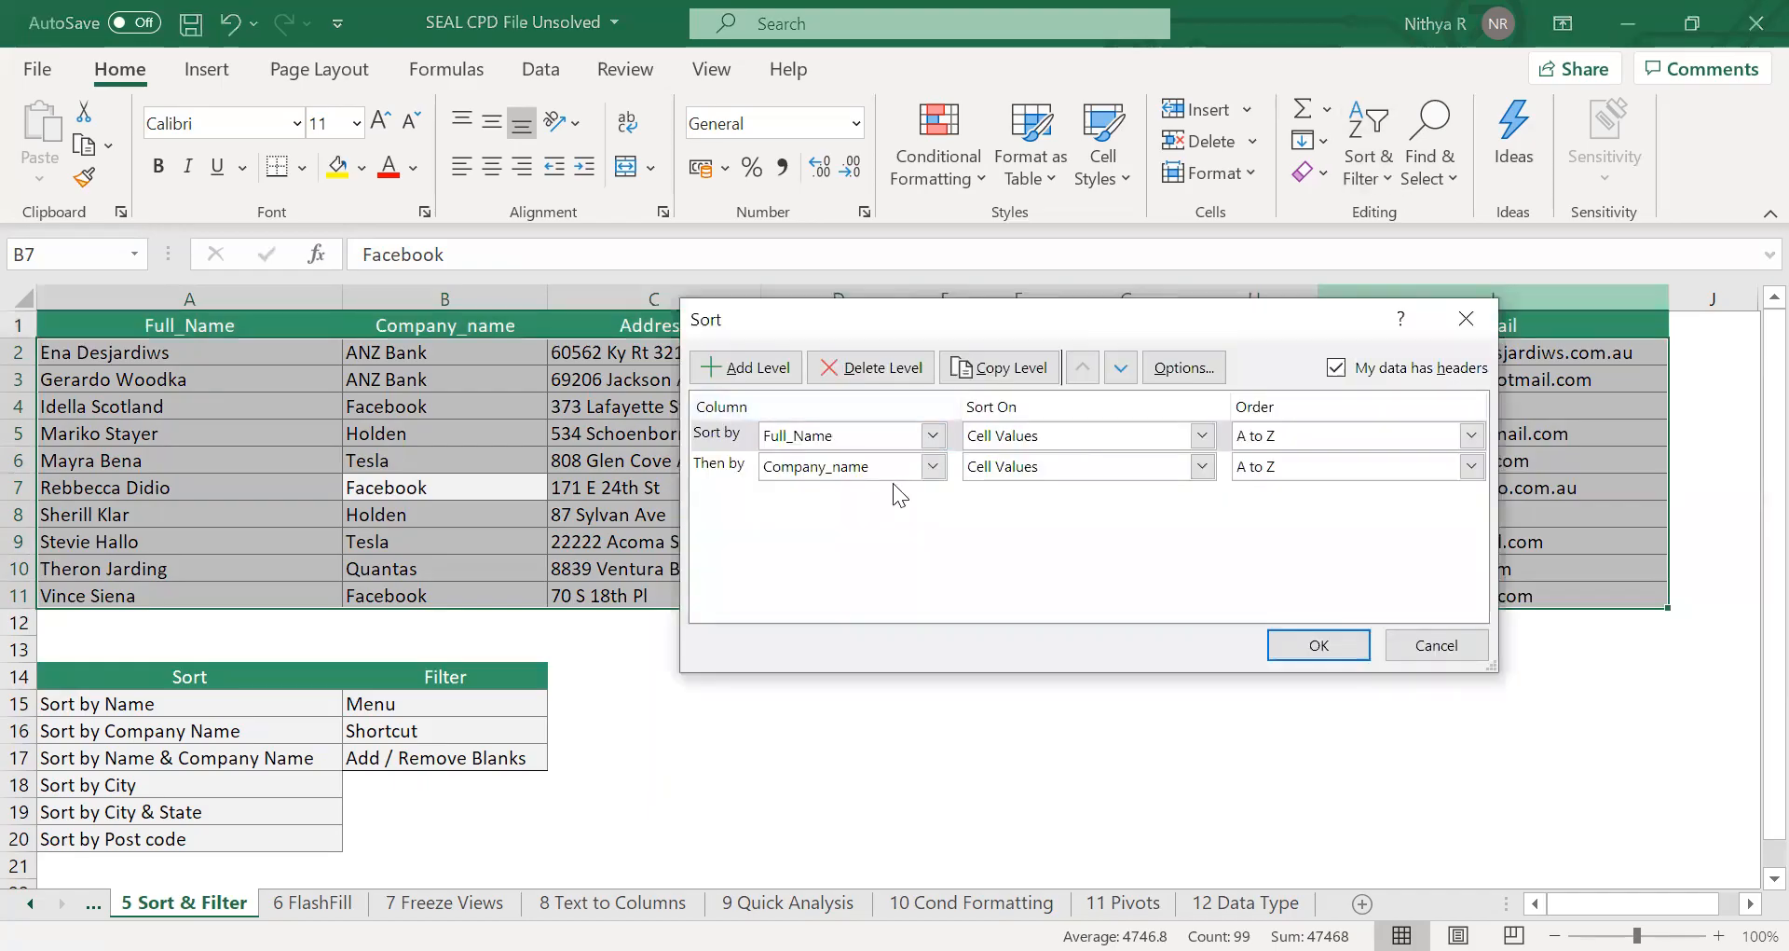
{"action": "left_click", "coordinate": [869, 374]}
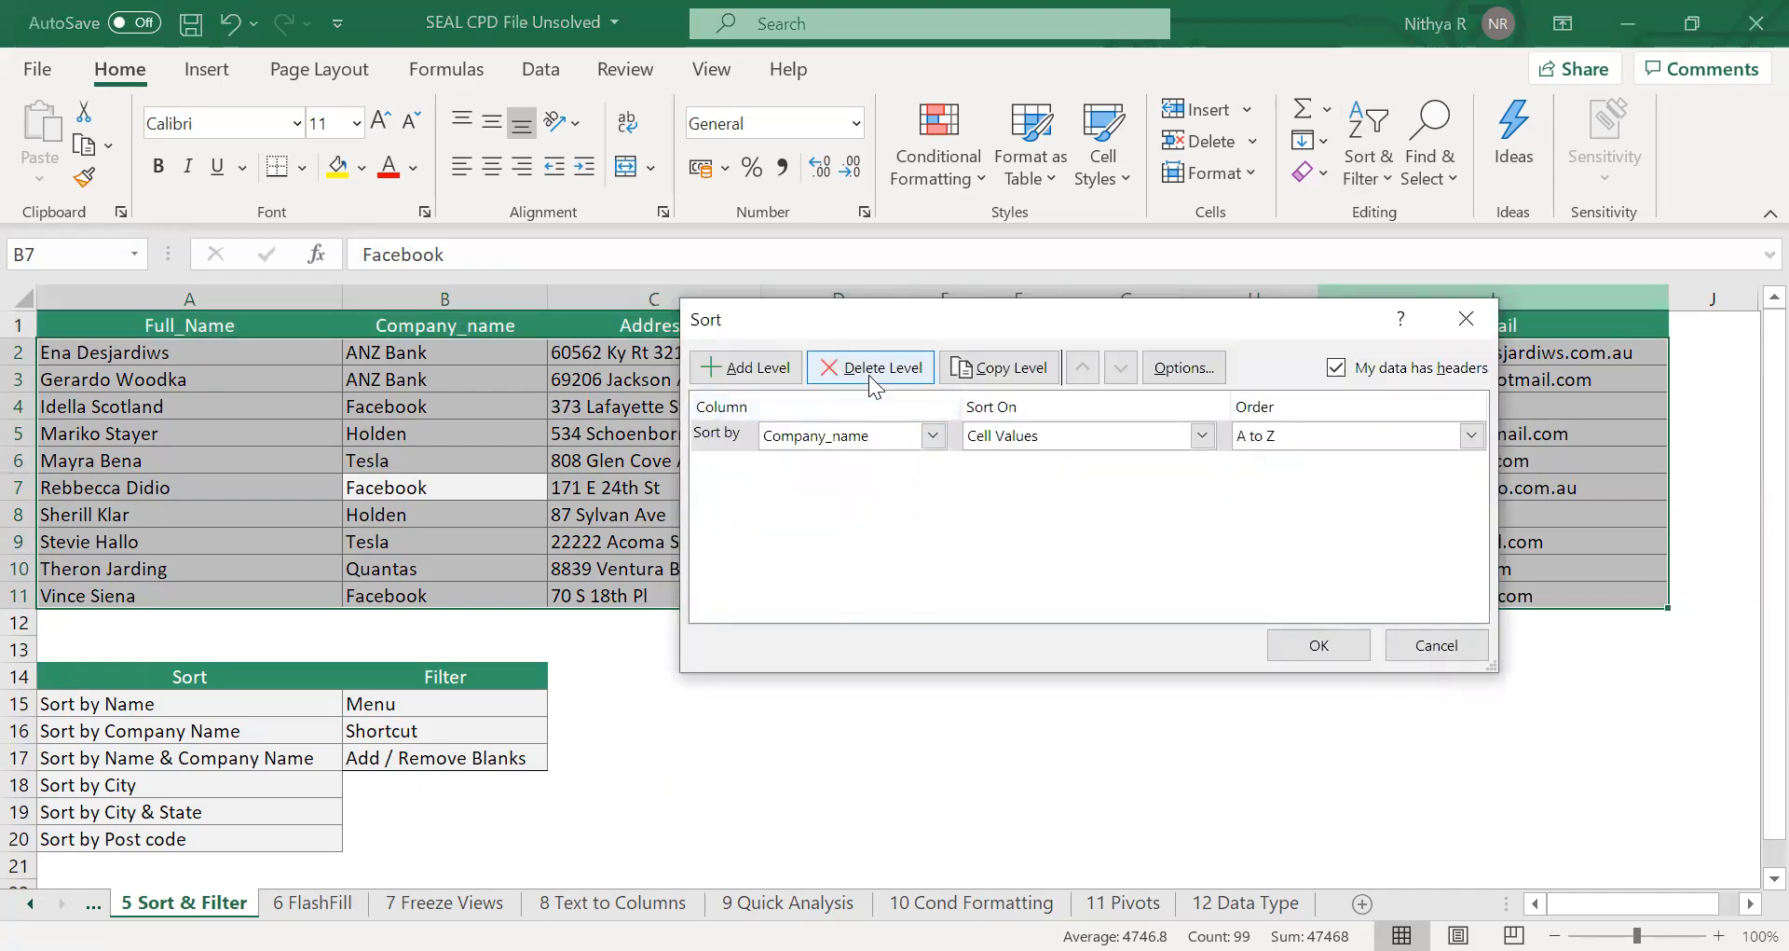
{"action": "left_click", "coordinate": [868, 374]}
{"action": "left_click", "coordinate": [757, 368]}
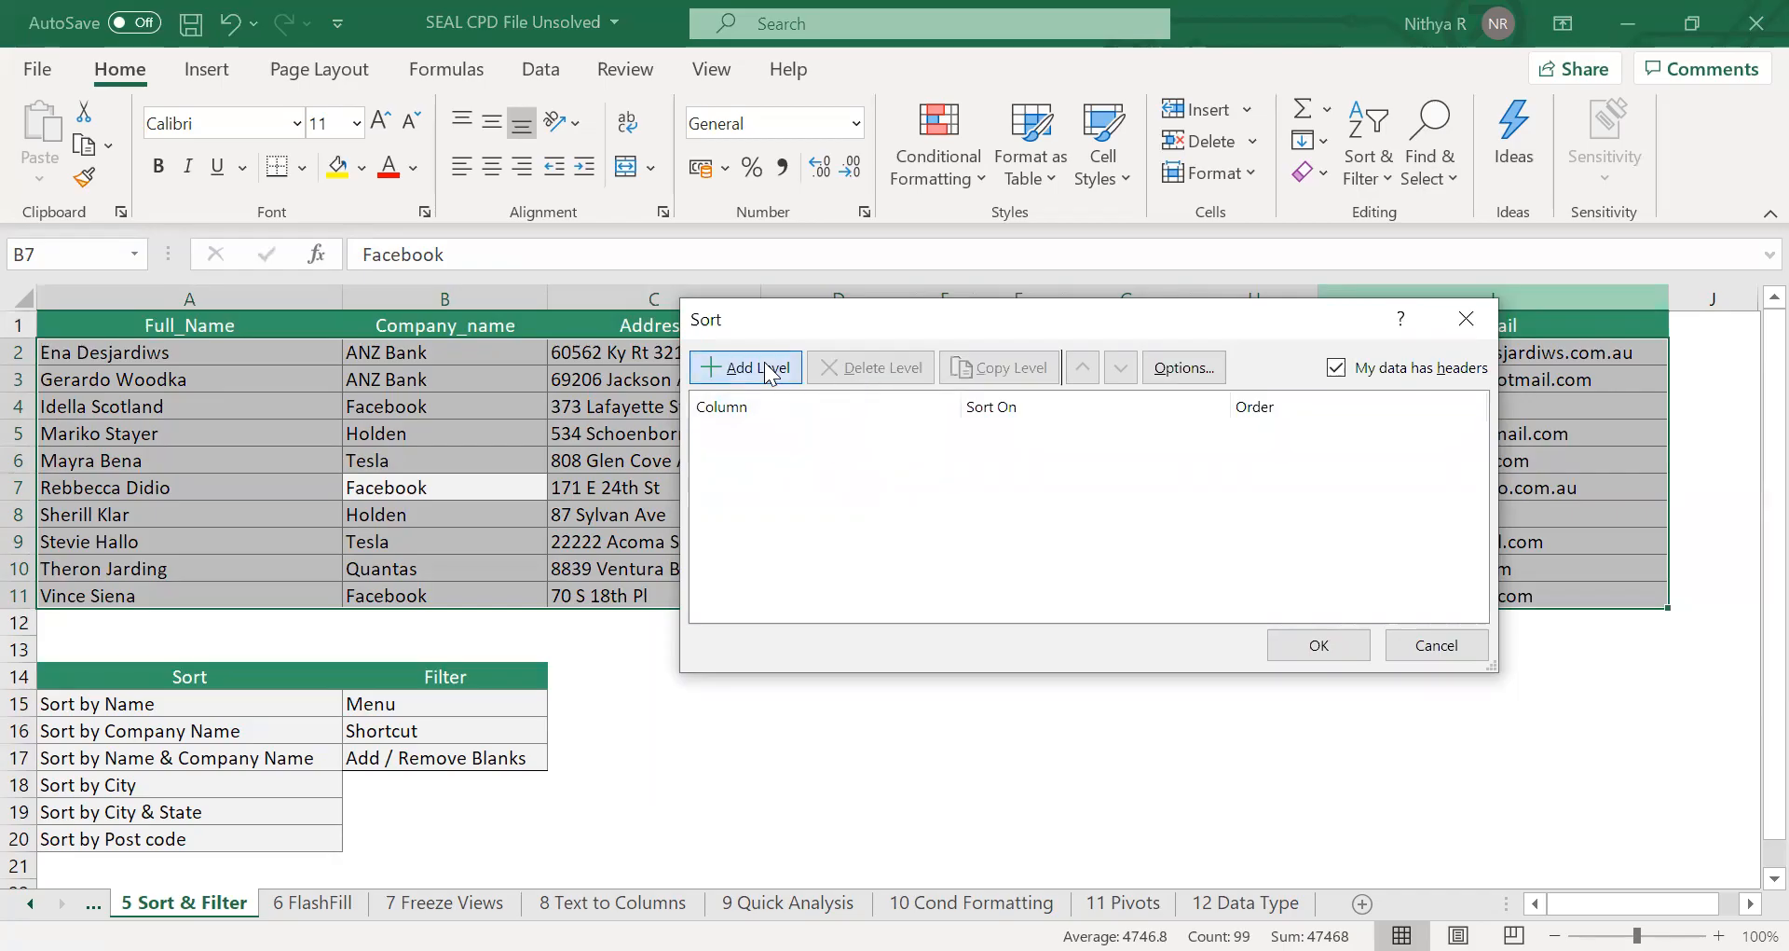
{"action": "left_click", "coordinate": [933, 435]}
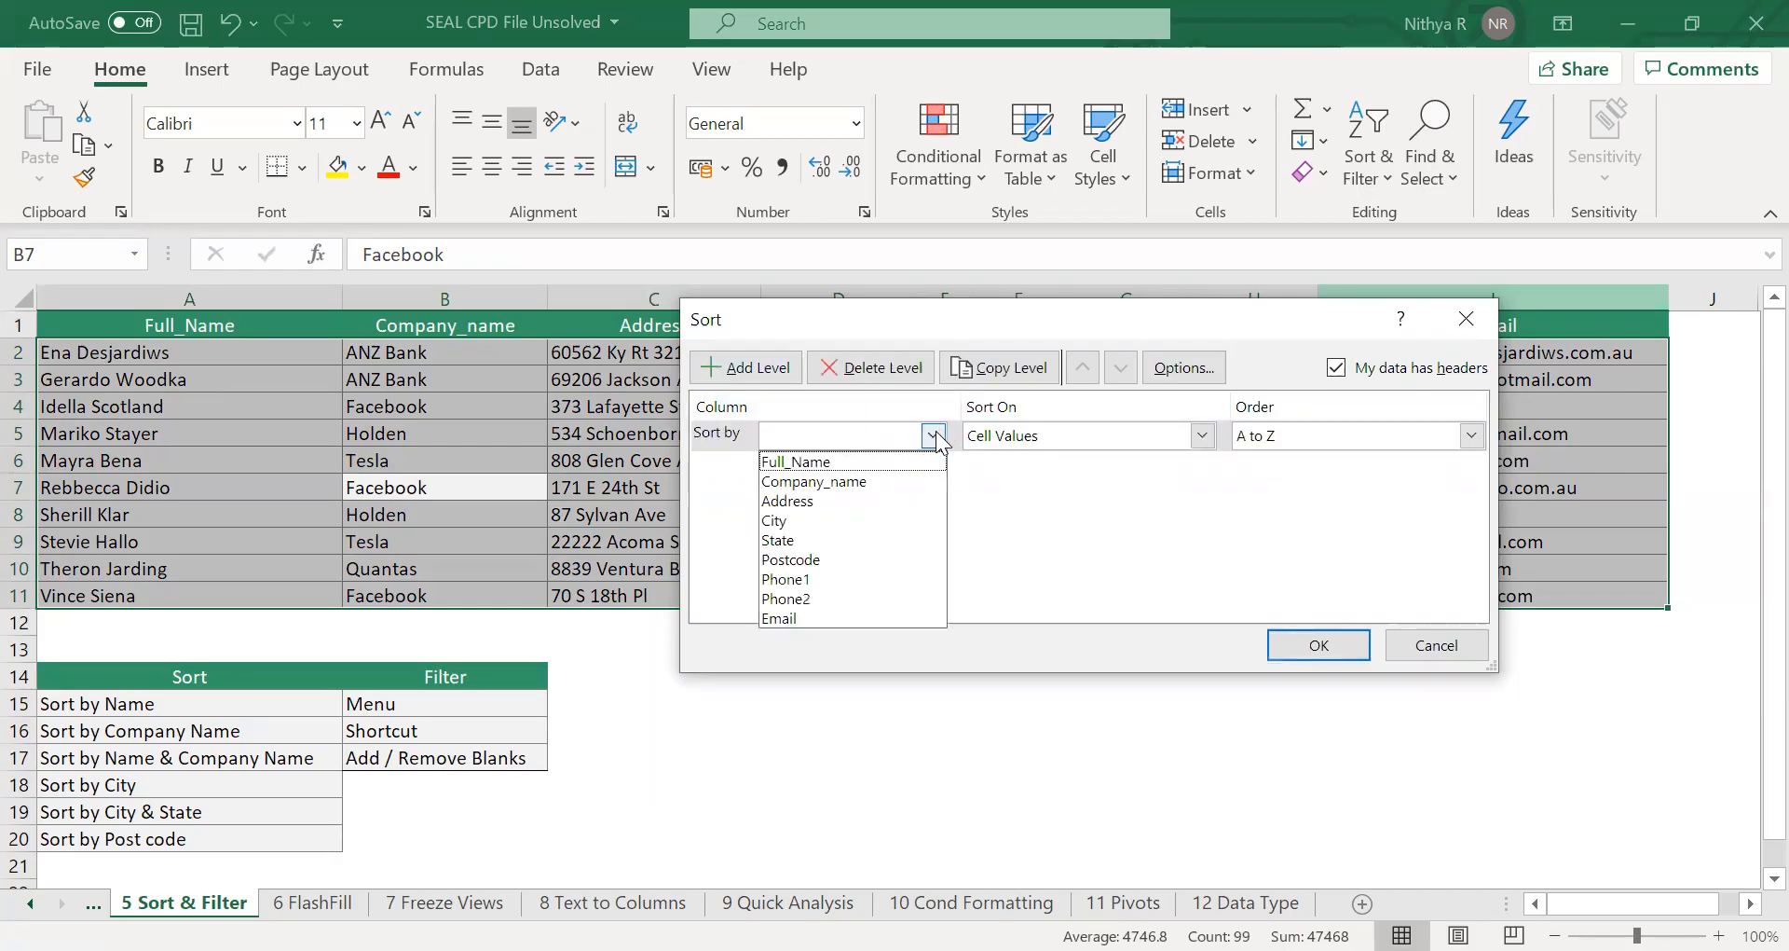
{"action": "left_click", "coordinate": [902, 520]}
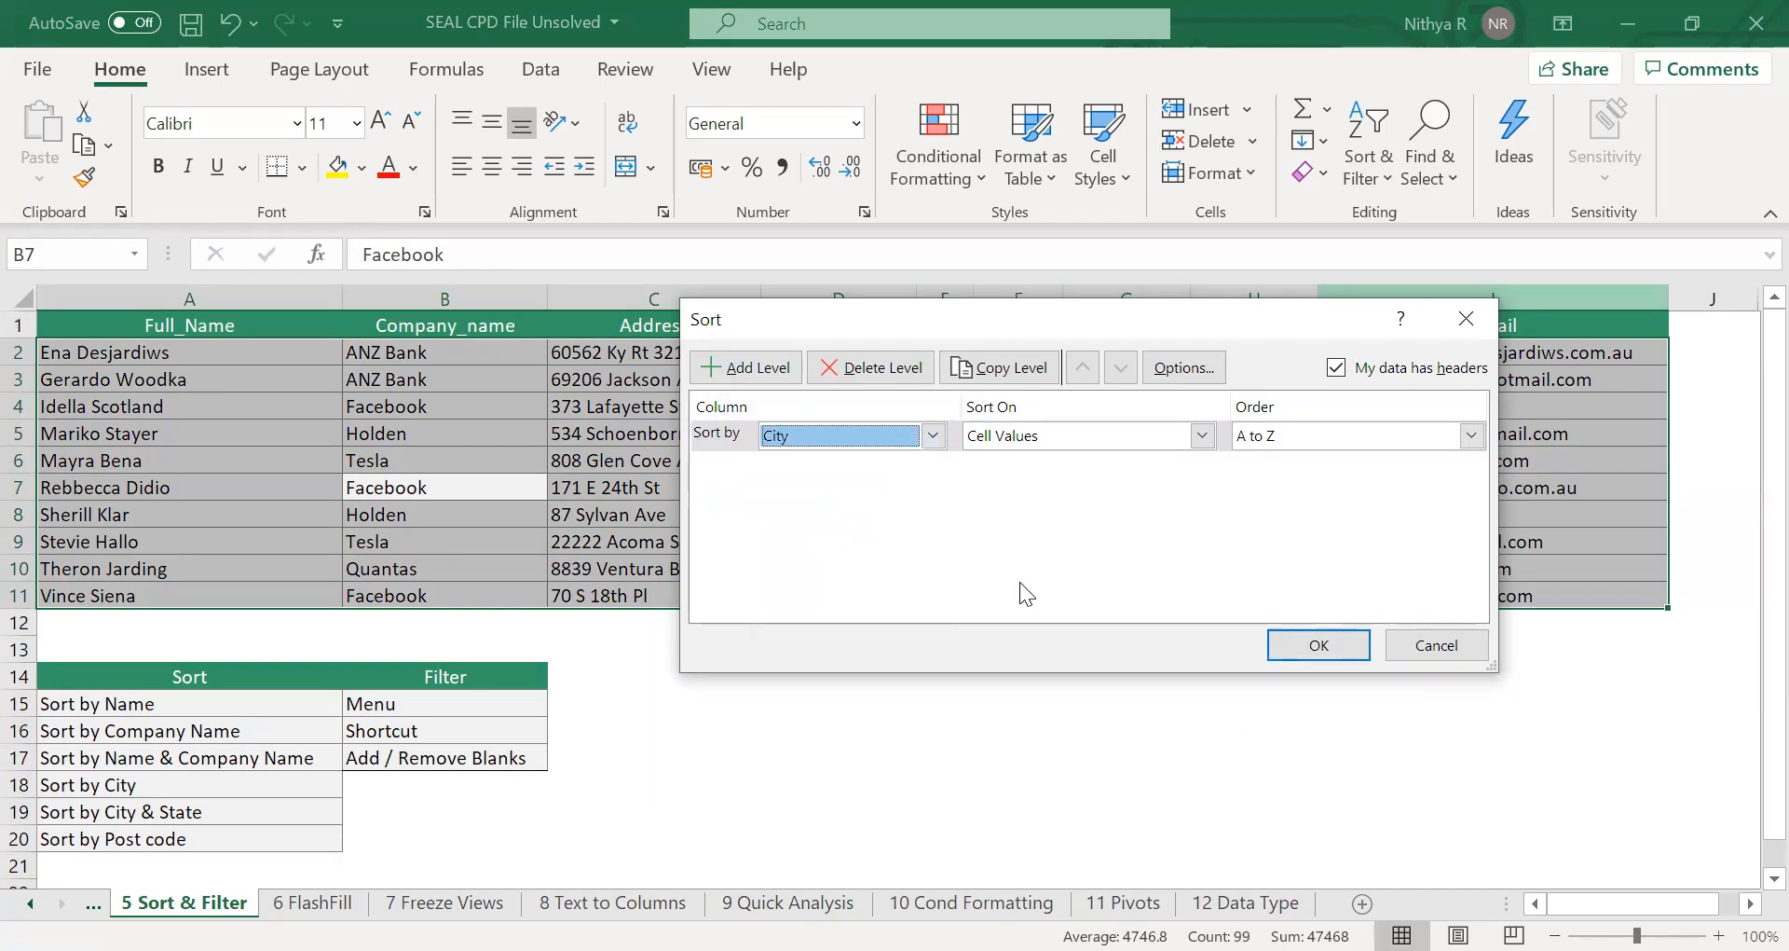
{"action": "left_click", "coordinate": [1297, 645]}
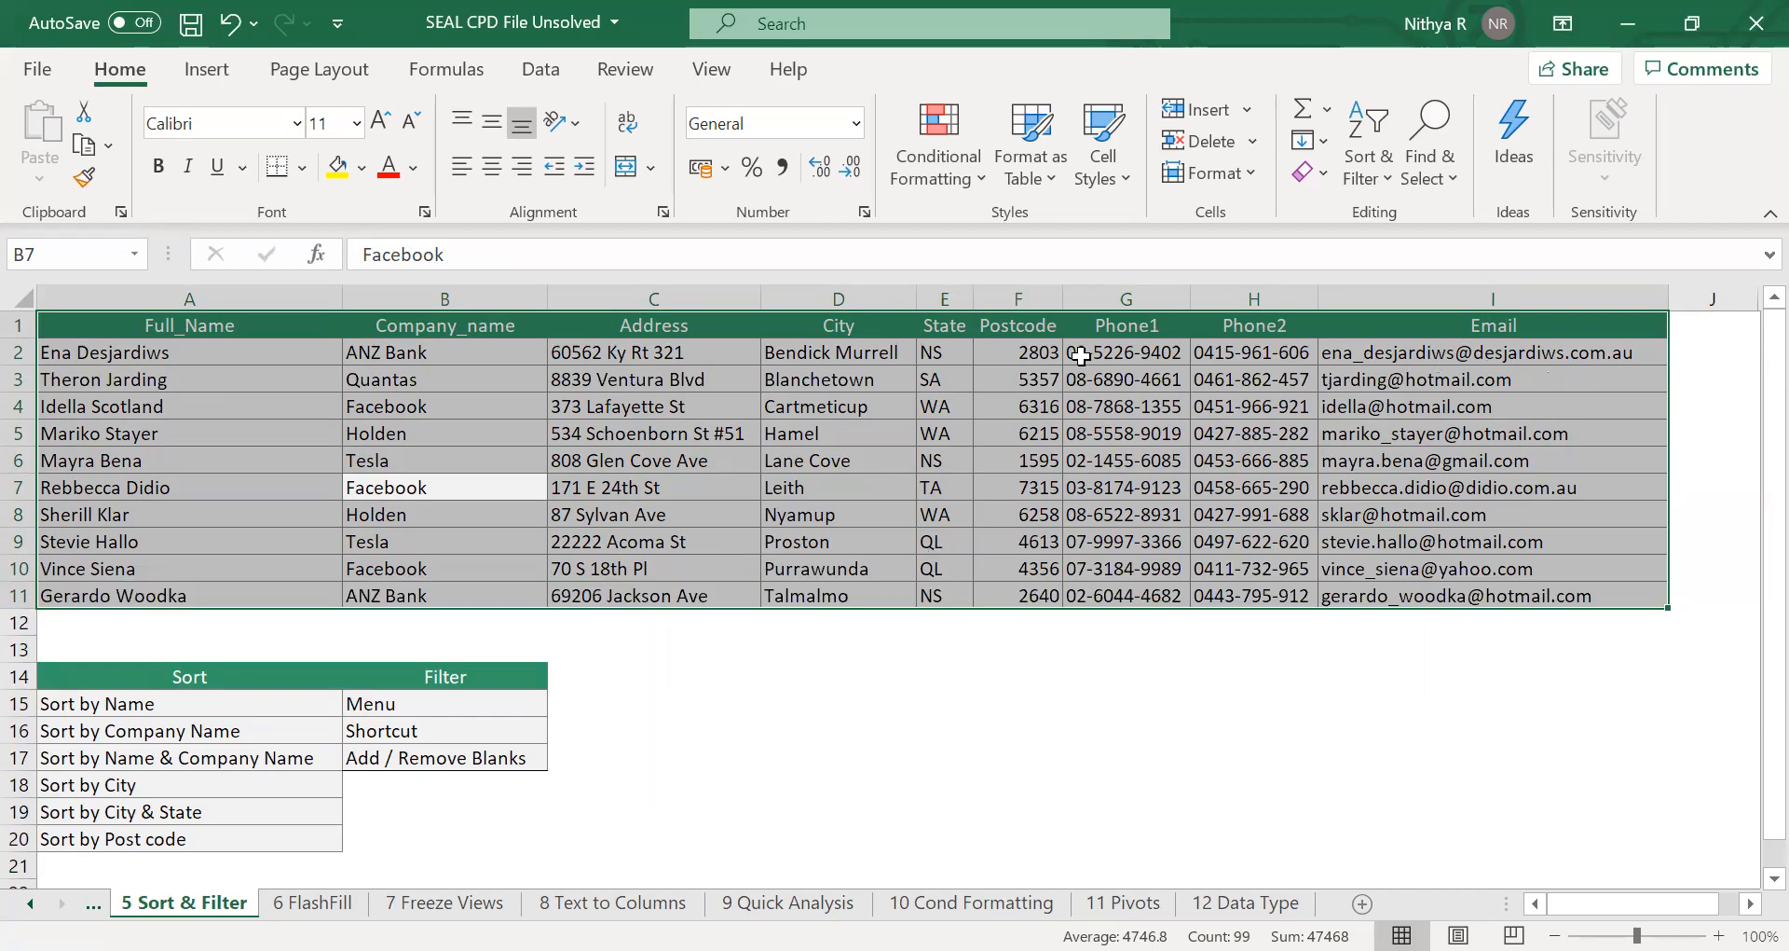
Add State as a second sort level after City, A to Z, and apply the custom sort to the table.
{"action": "left_click", "coordinate": [1381, 183]}
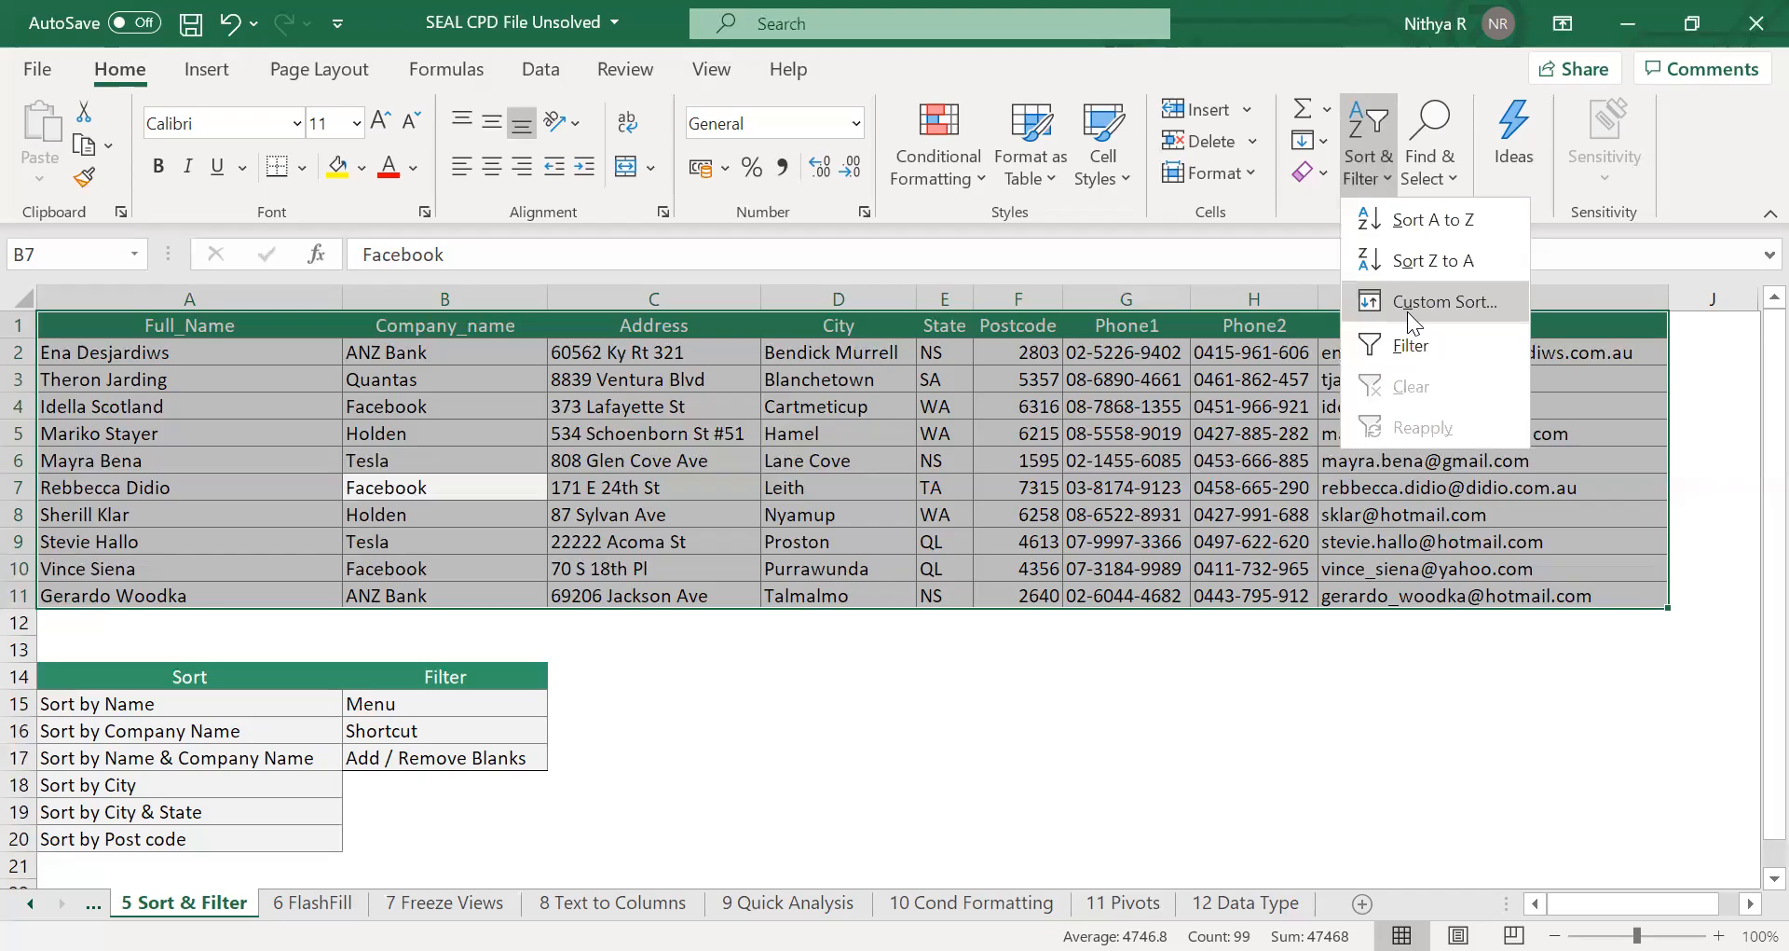
{"action": "left_click", "coordinate": [1408, 311]}
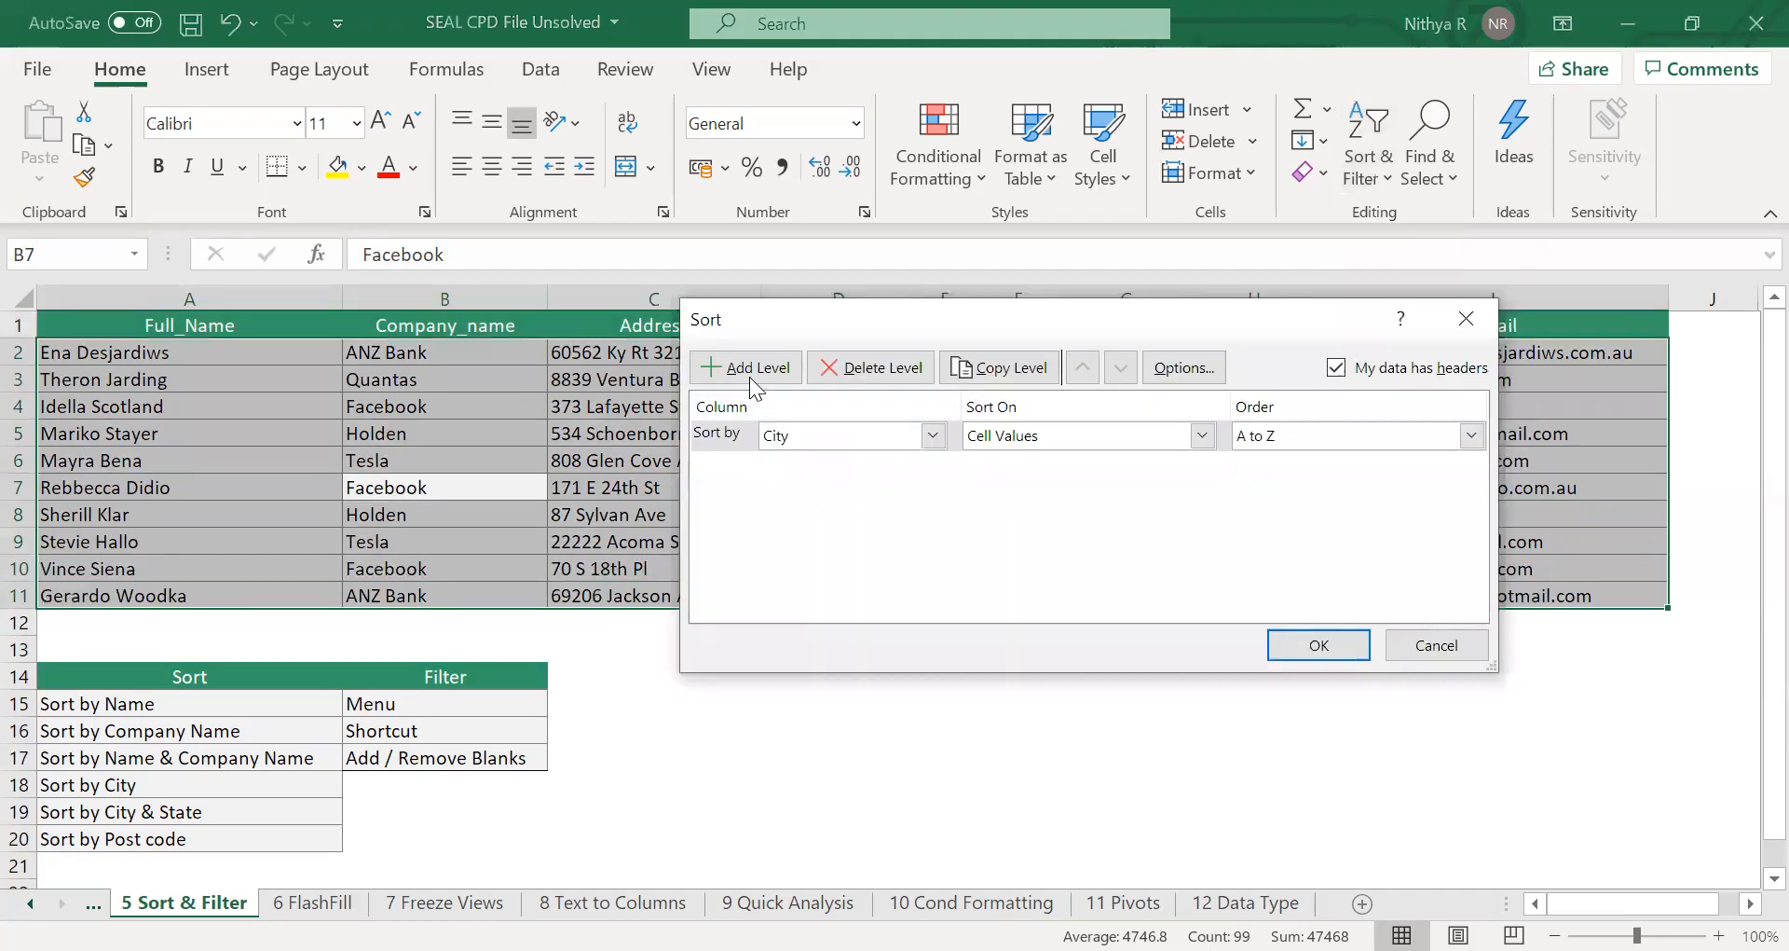
{"action": "left_click", "coordinate": [748, 369]}
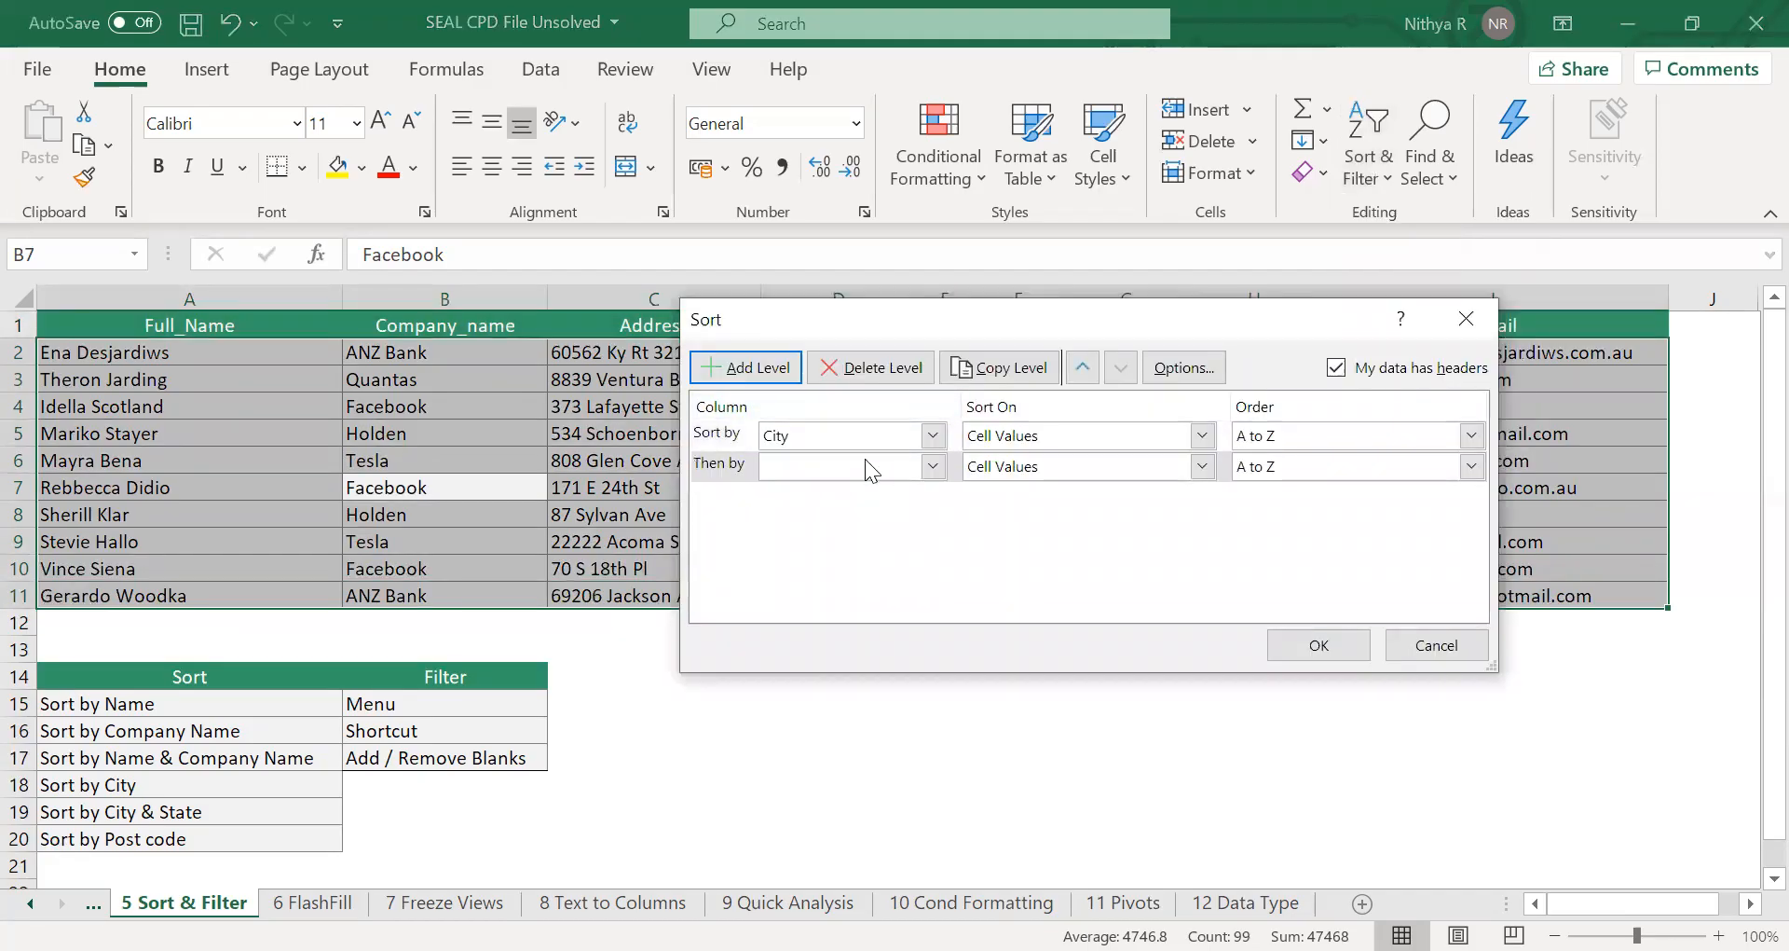
{"action": "left_click", "coordinate": [857, 466]}
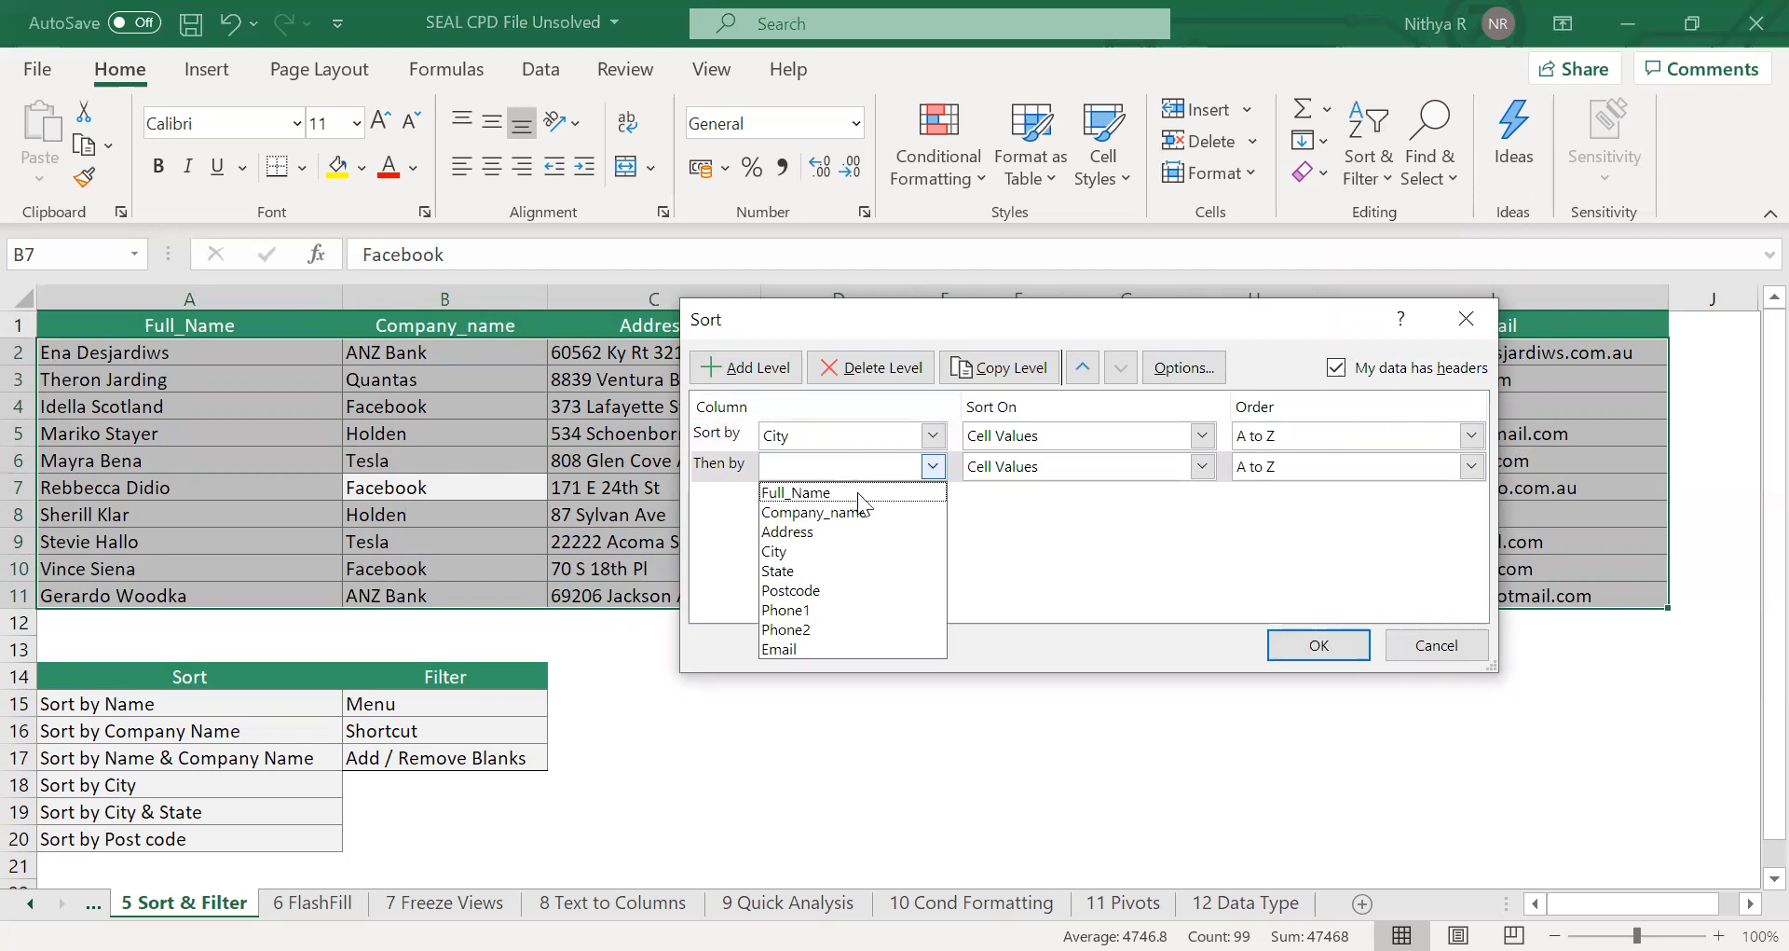
{"action": "left_click", "coordinate": [852, 570]}
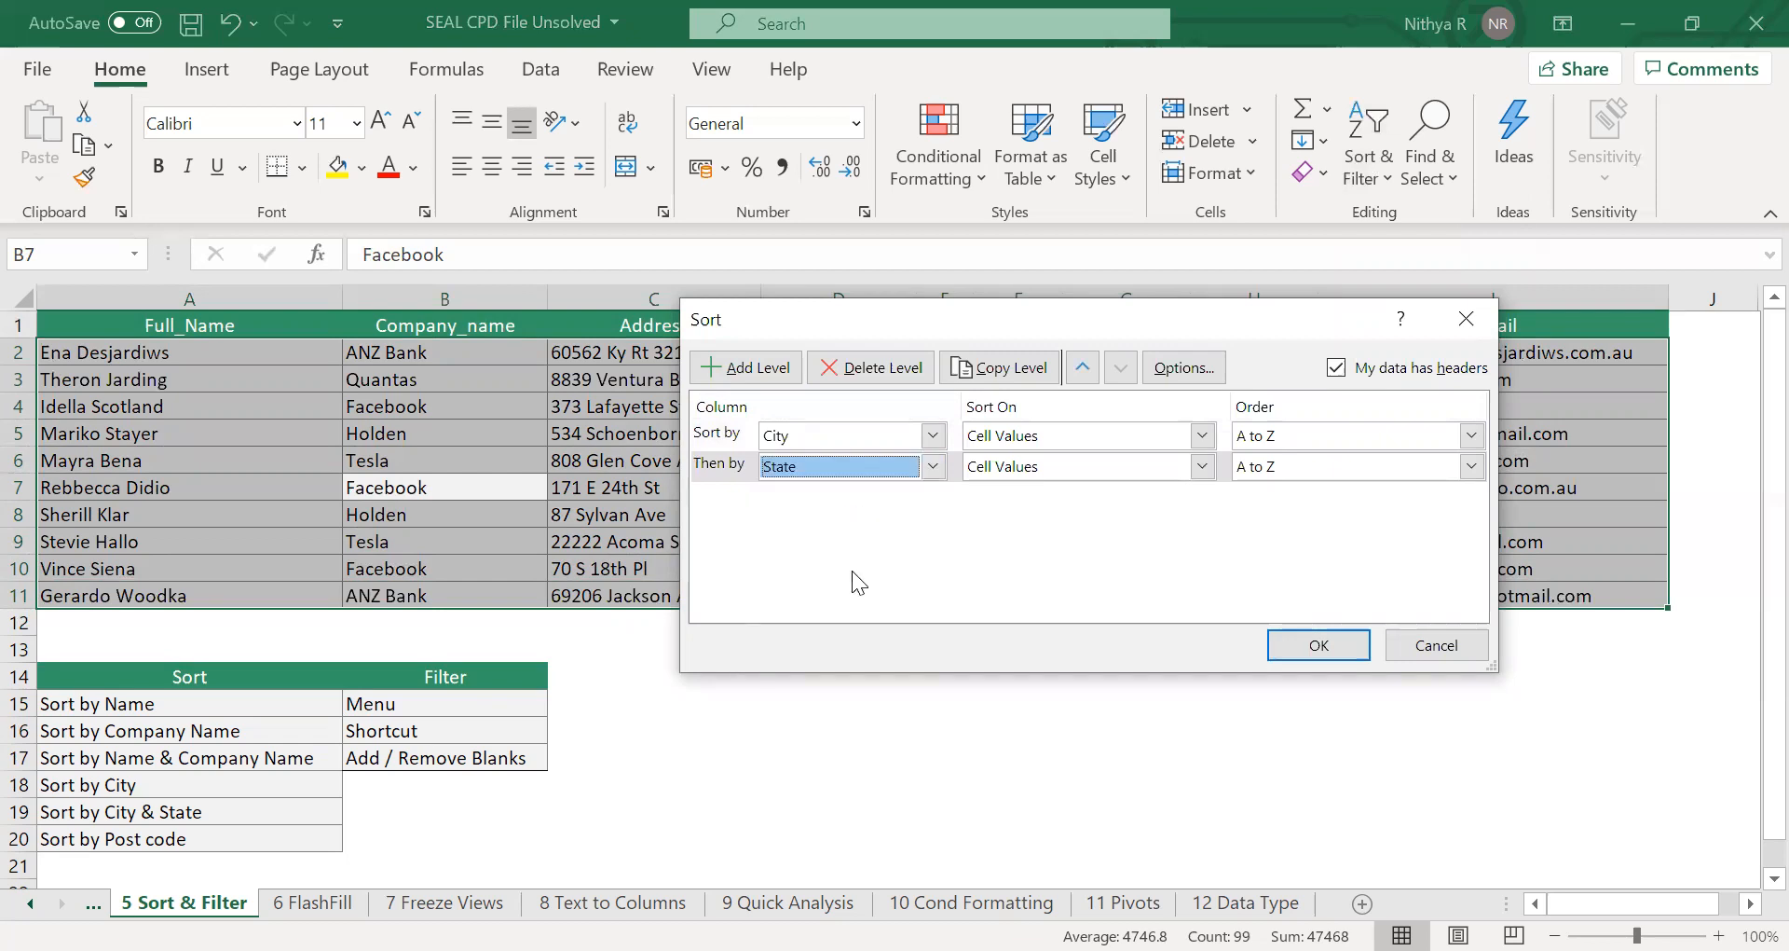
{"action": "left_click", "coordinate": [1314, 643]}
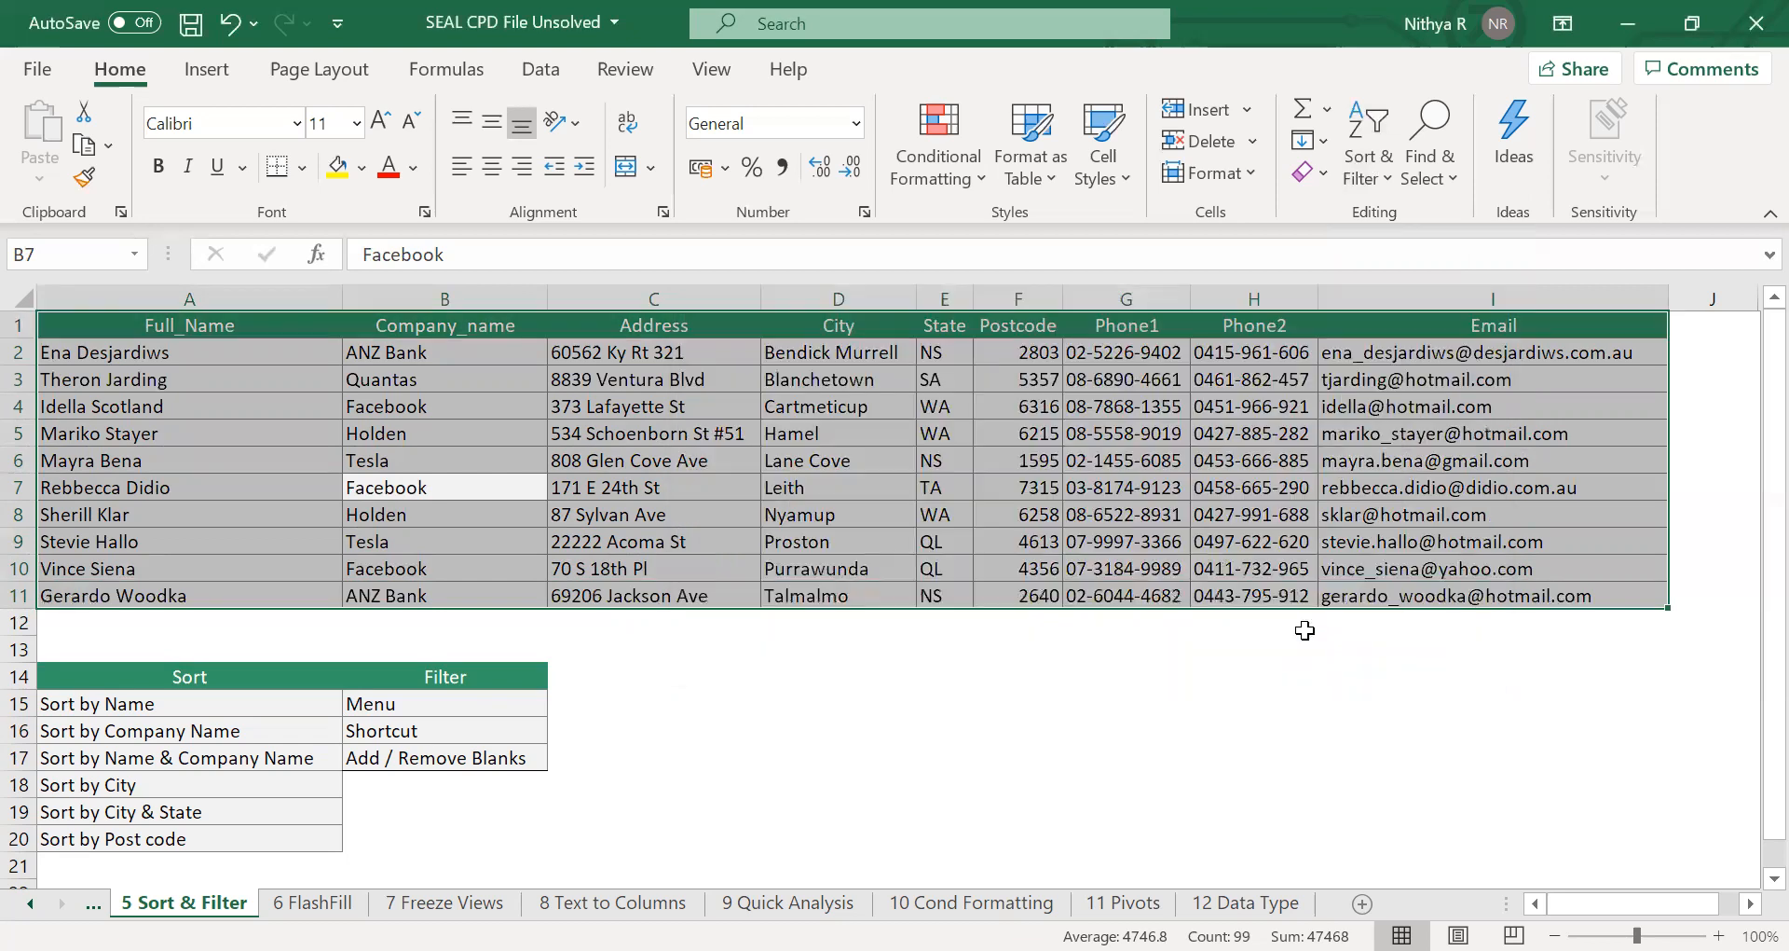
Replace the sort levels with a single sort by Postcode on cell values, Smallest to Largest, and apply it.
{"action": "left_click", "coordinate": [1385, 168]}
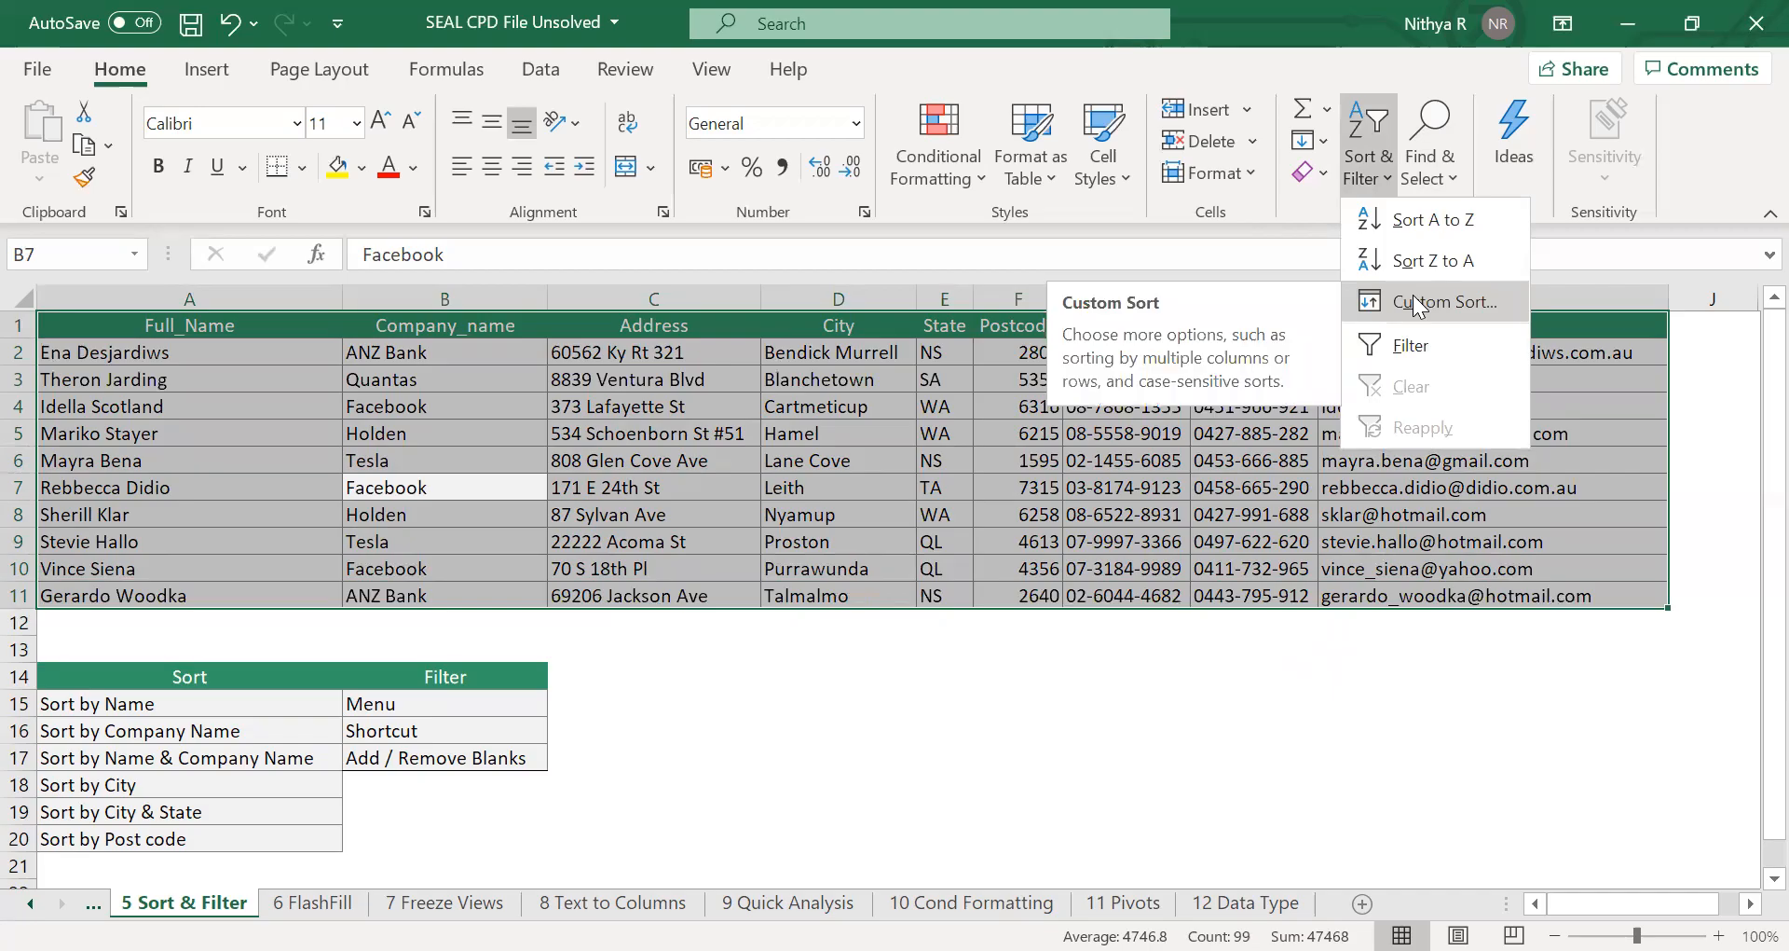
{"action": "left_click", "coordinate": [1414, 296]}
{"action": "left_click", "coordinate": [869, 367]}
{"action": "left_click", "coordinate": [869, 367]}
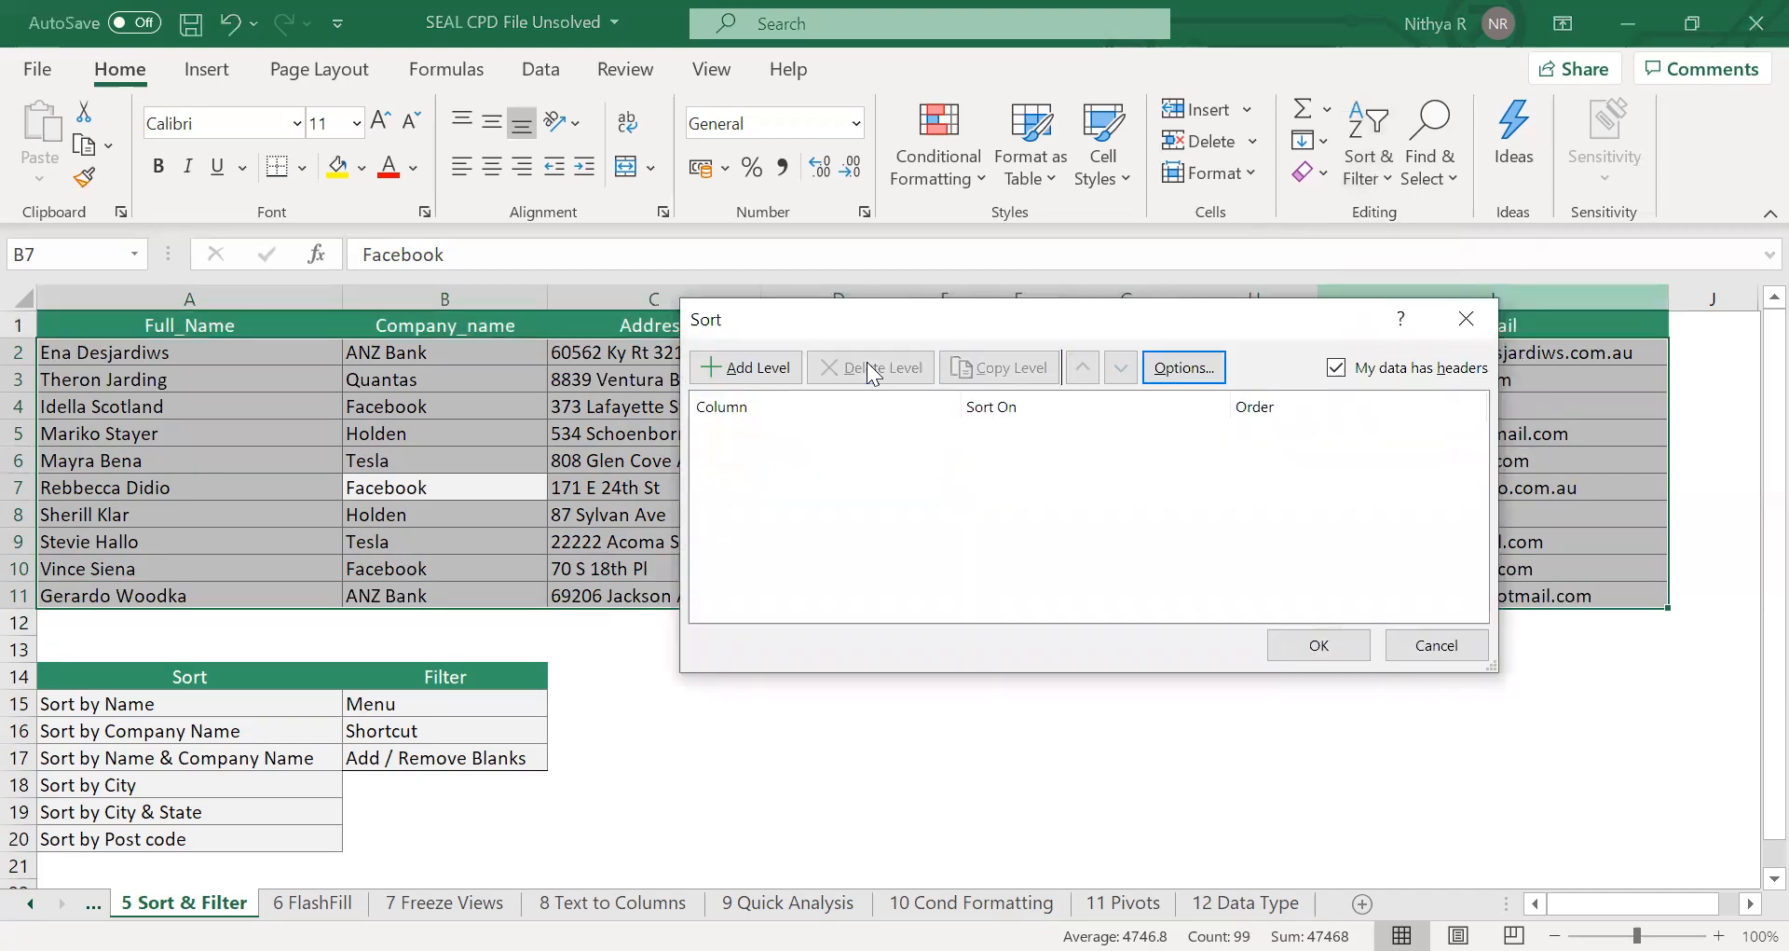
{"action": "left_click", "coordinate": [746, 368]}
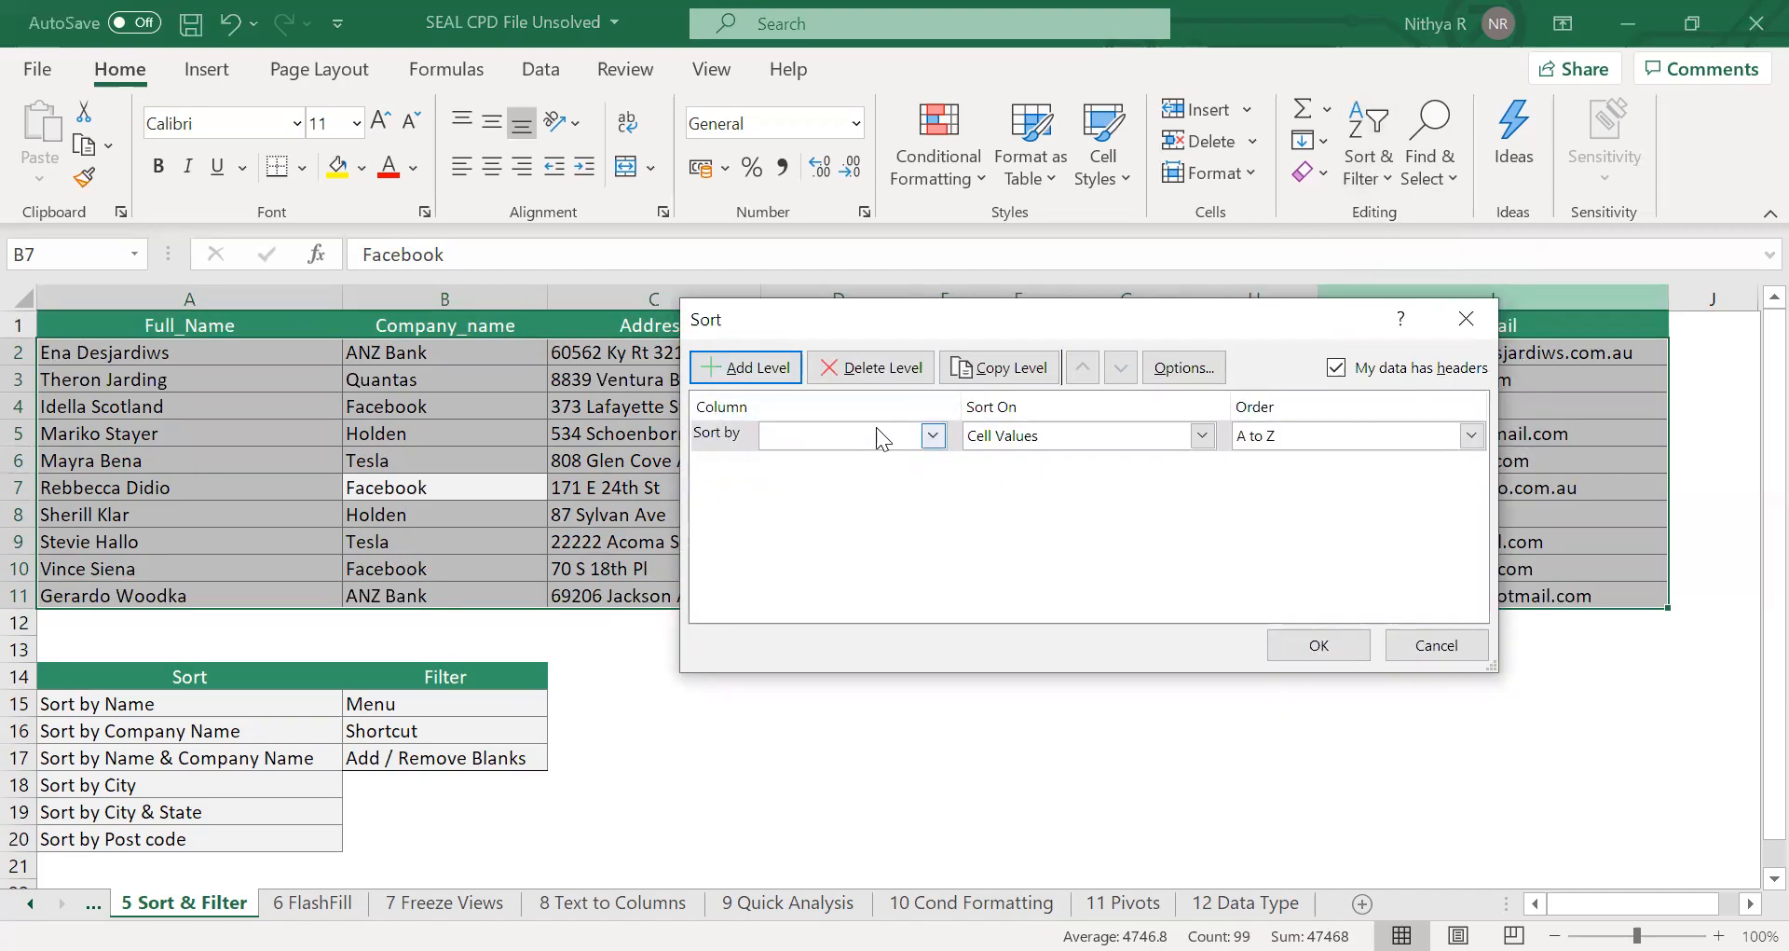
{"action": "left_click", "coordinate": [876, 435]}
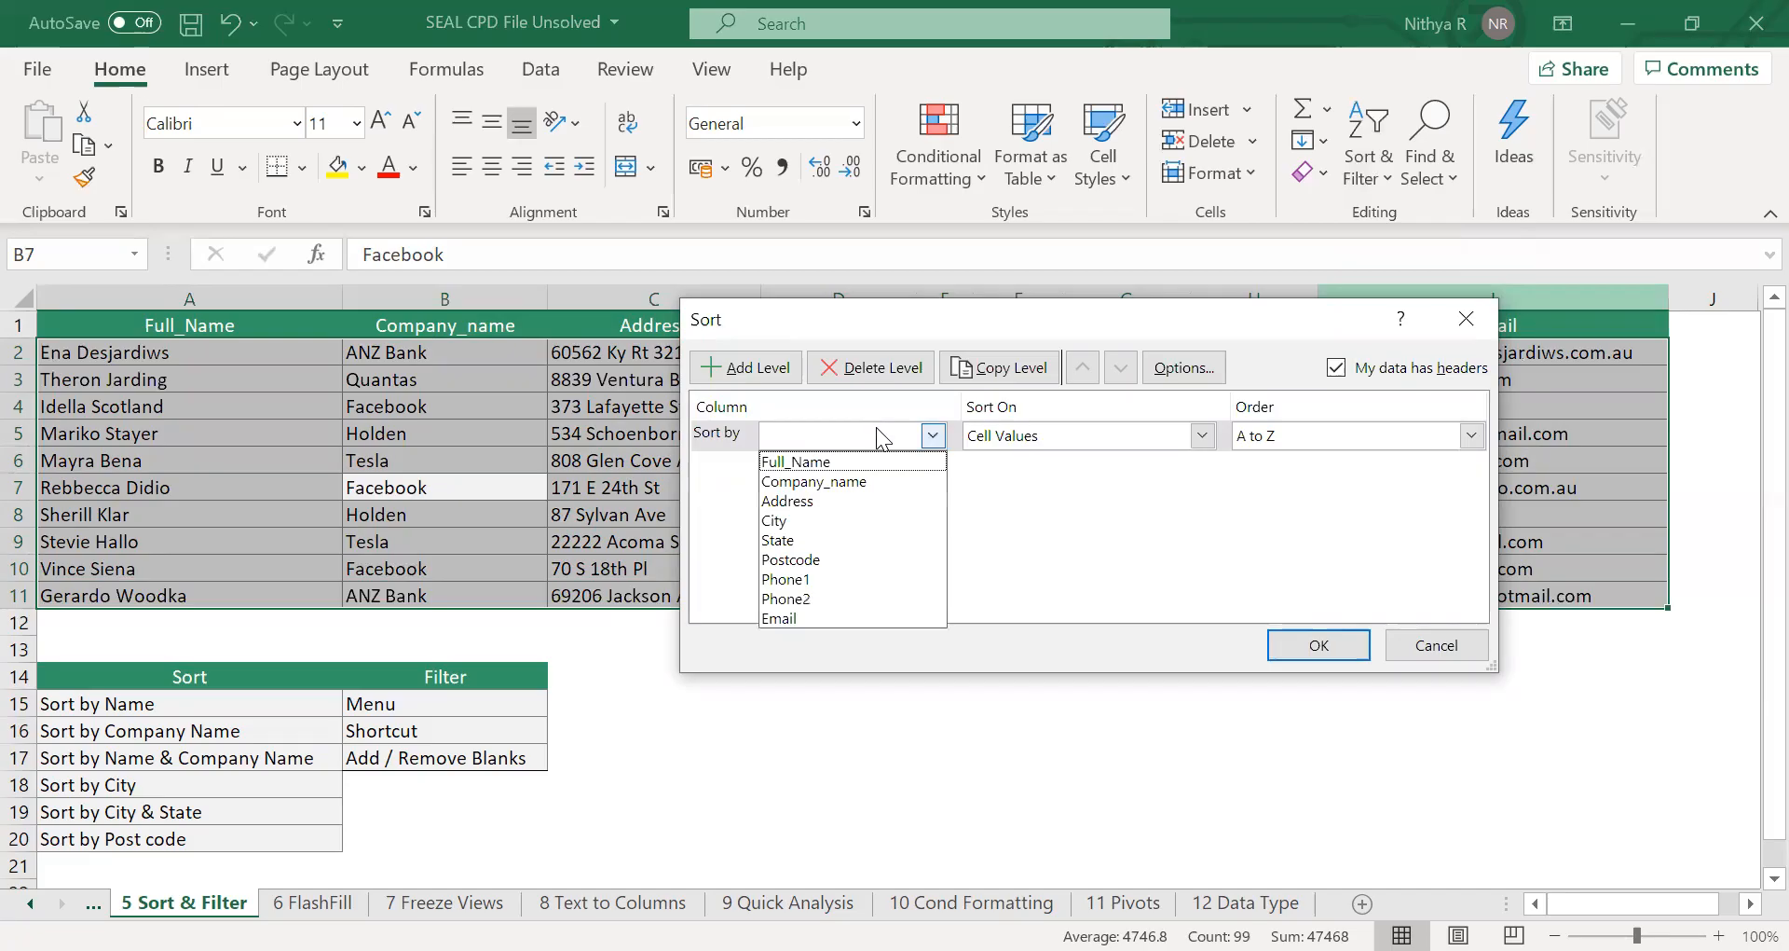
{"action": "left_click", "coordinate": [872, 561]}
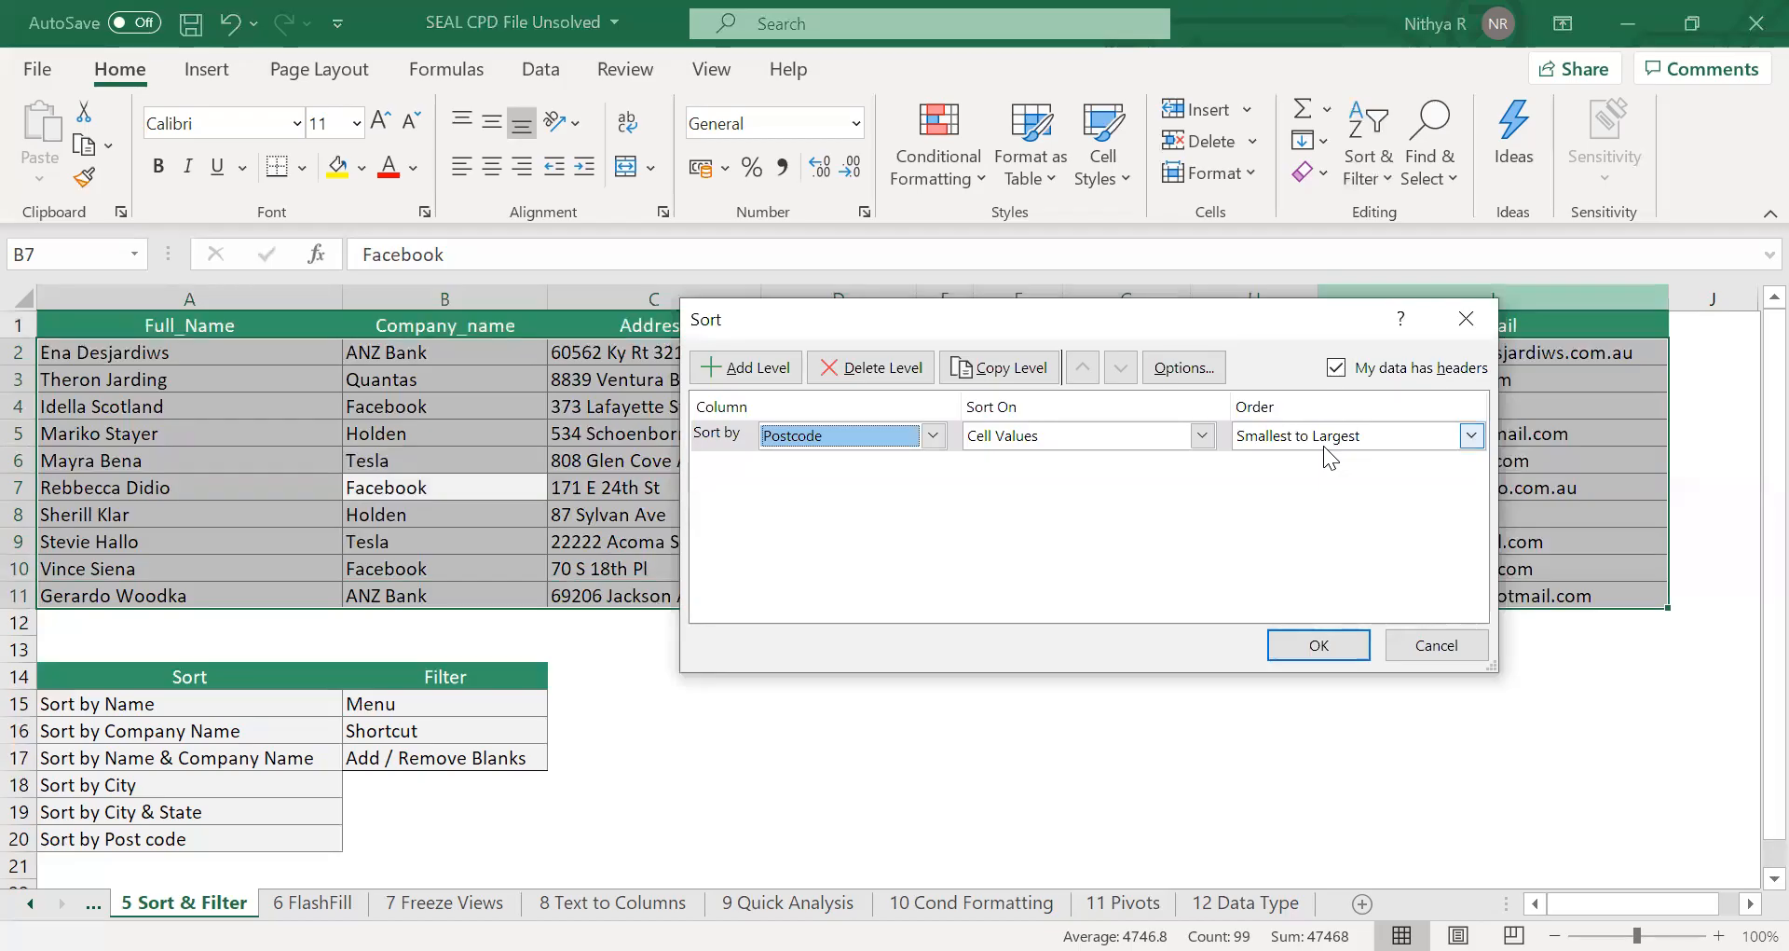
{"action": "left_click", "coordinate": [1322, 649]}
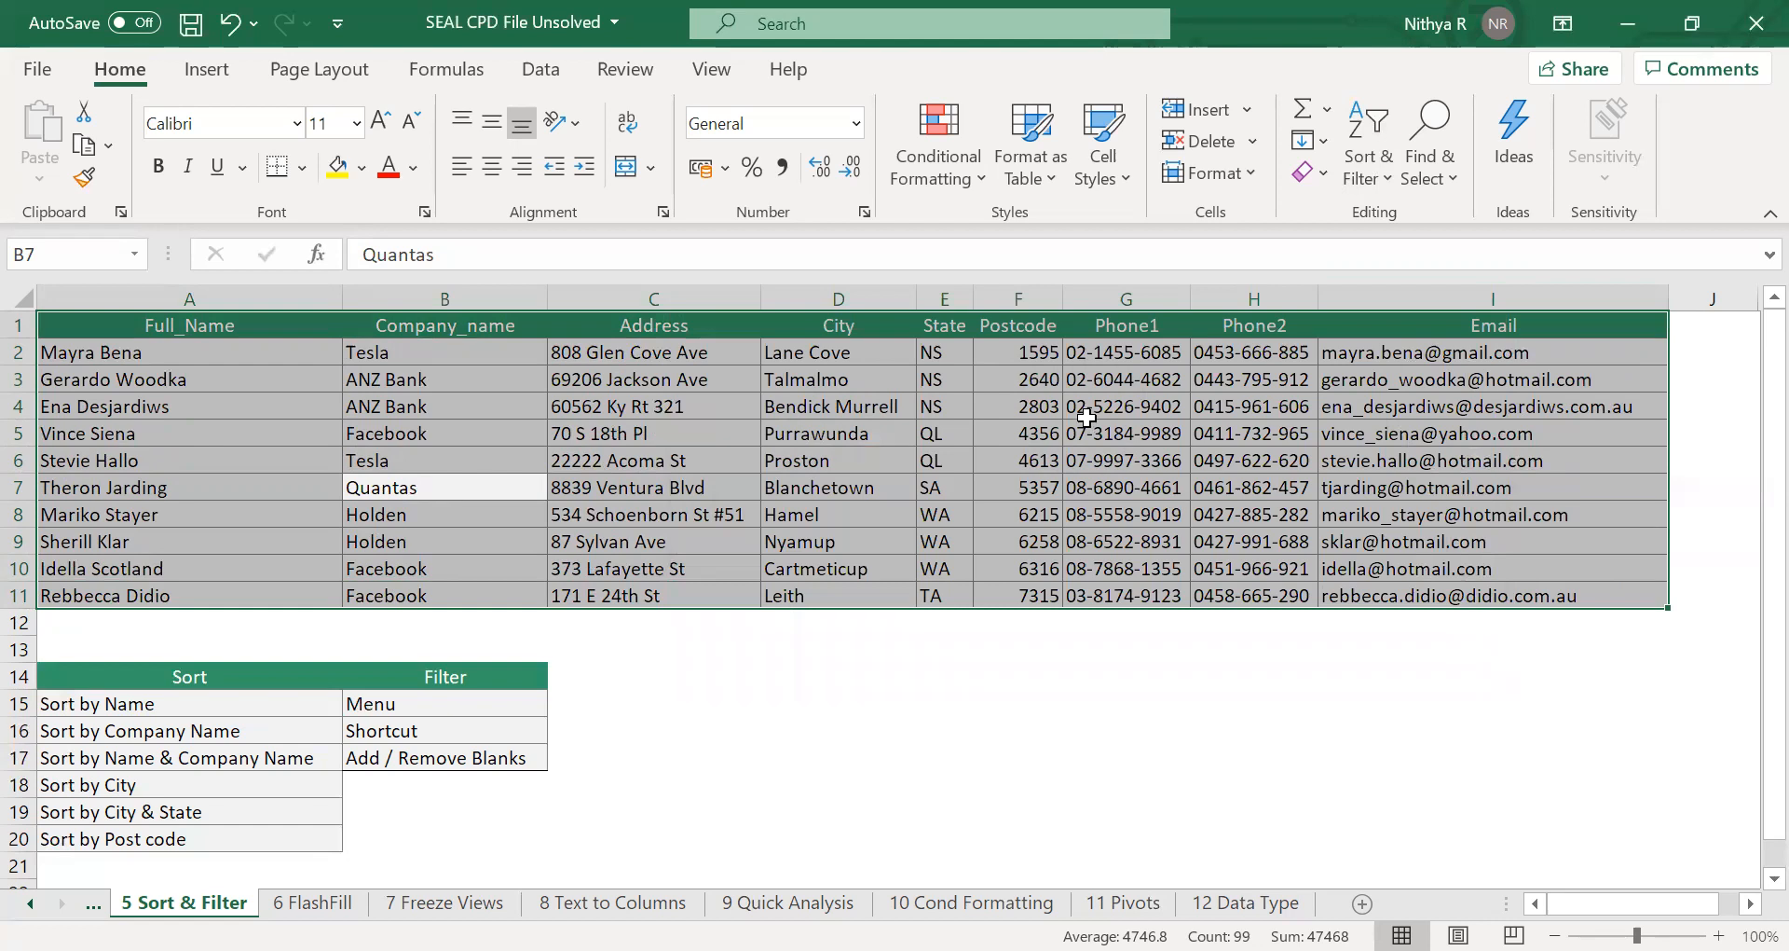
{"action": "left_click", "coordinate": [1065, 396]}
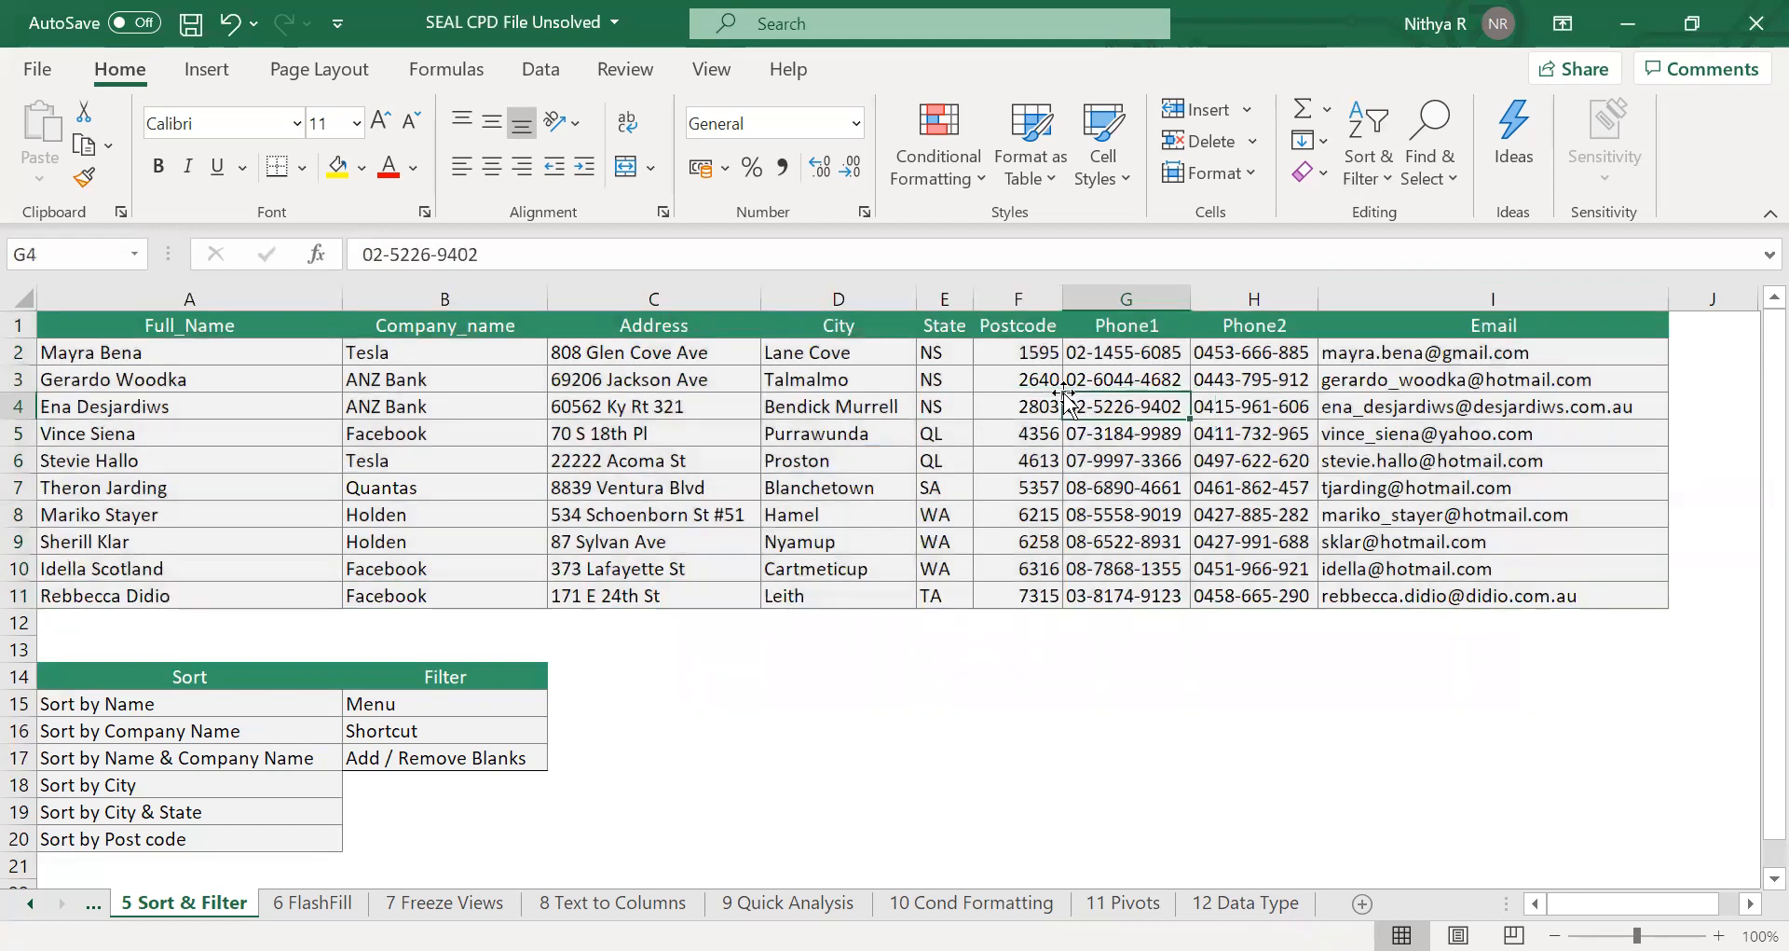
{"action": "left_click", "coordinate": [1025, 297]}
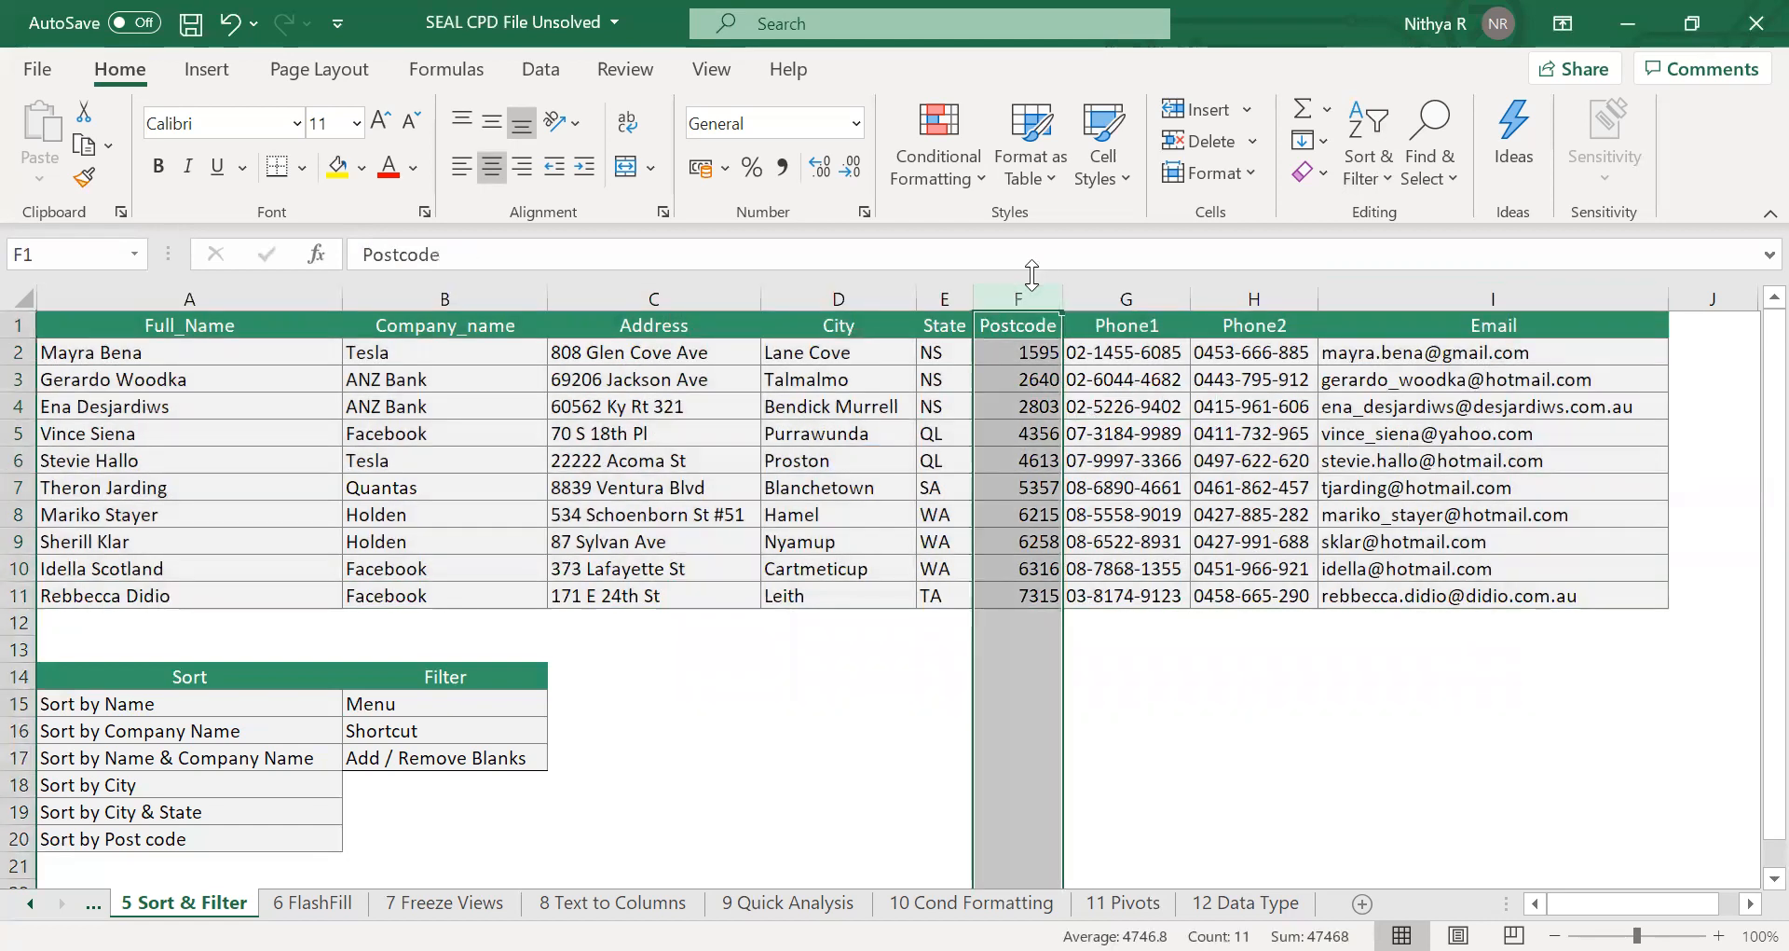
{"action": "left_click", "coordinate": [1127, 421]}
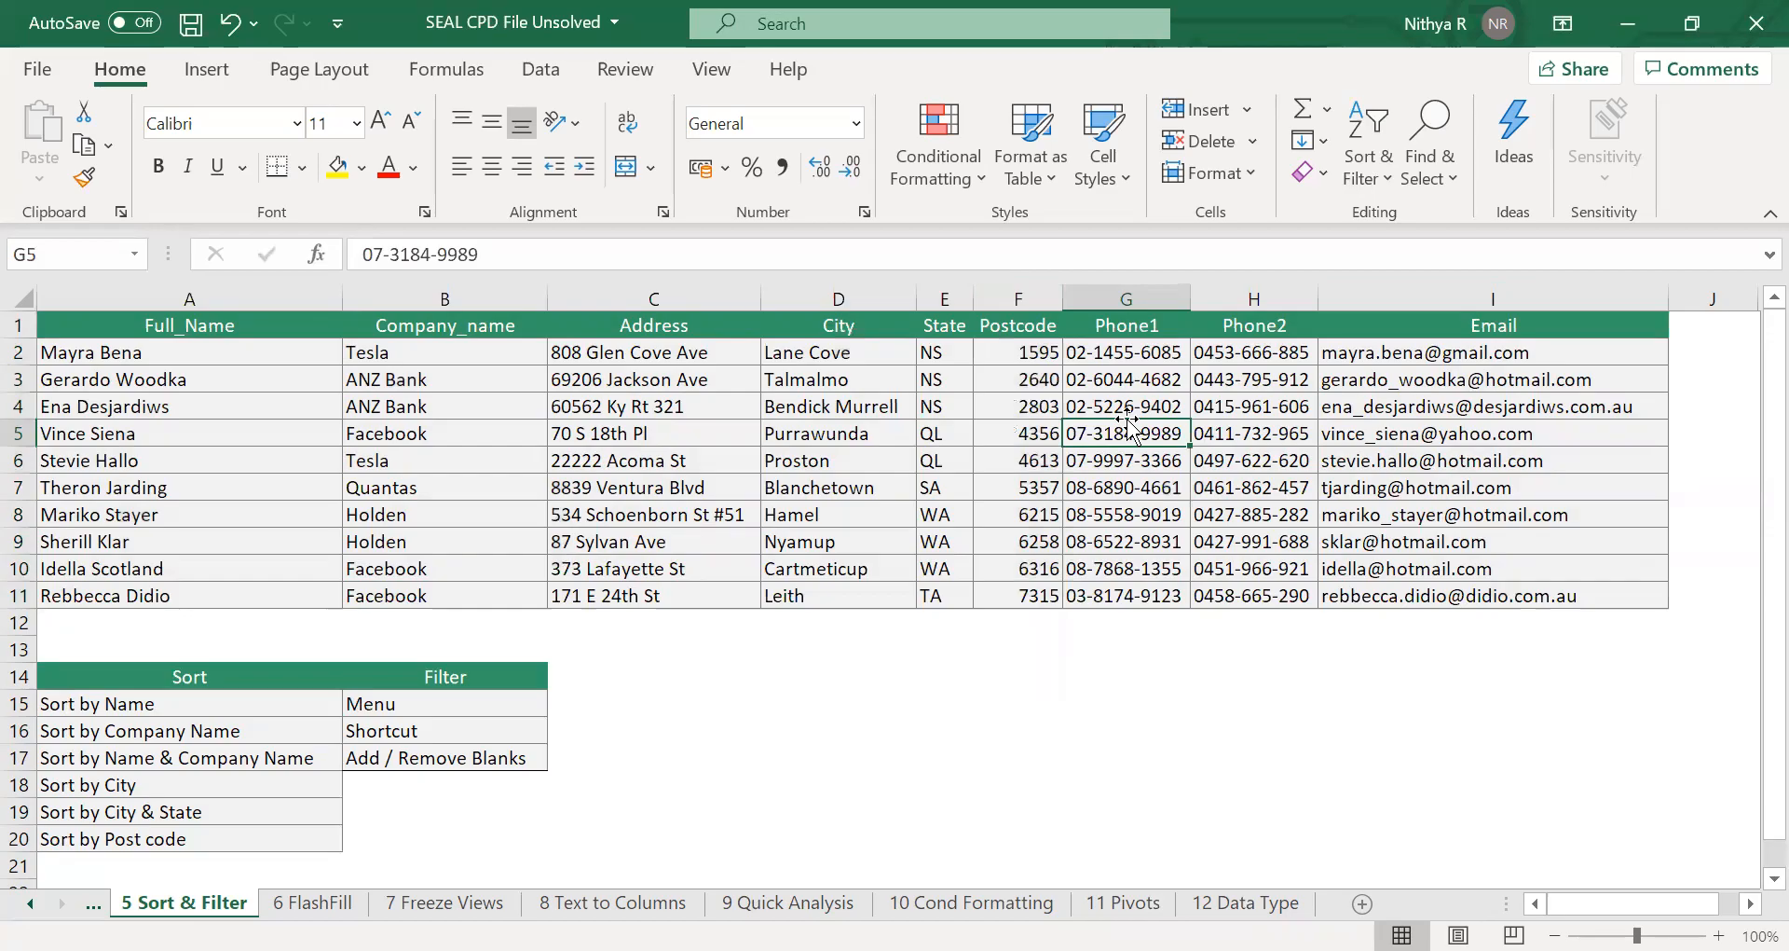
Select a Postcode cell in the table and turn on filtering for the table.
{"action": "left_click", "coordinate": [997, 445]}
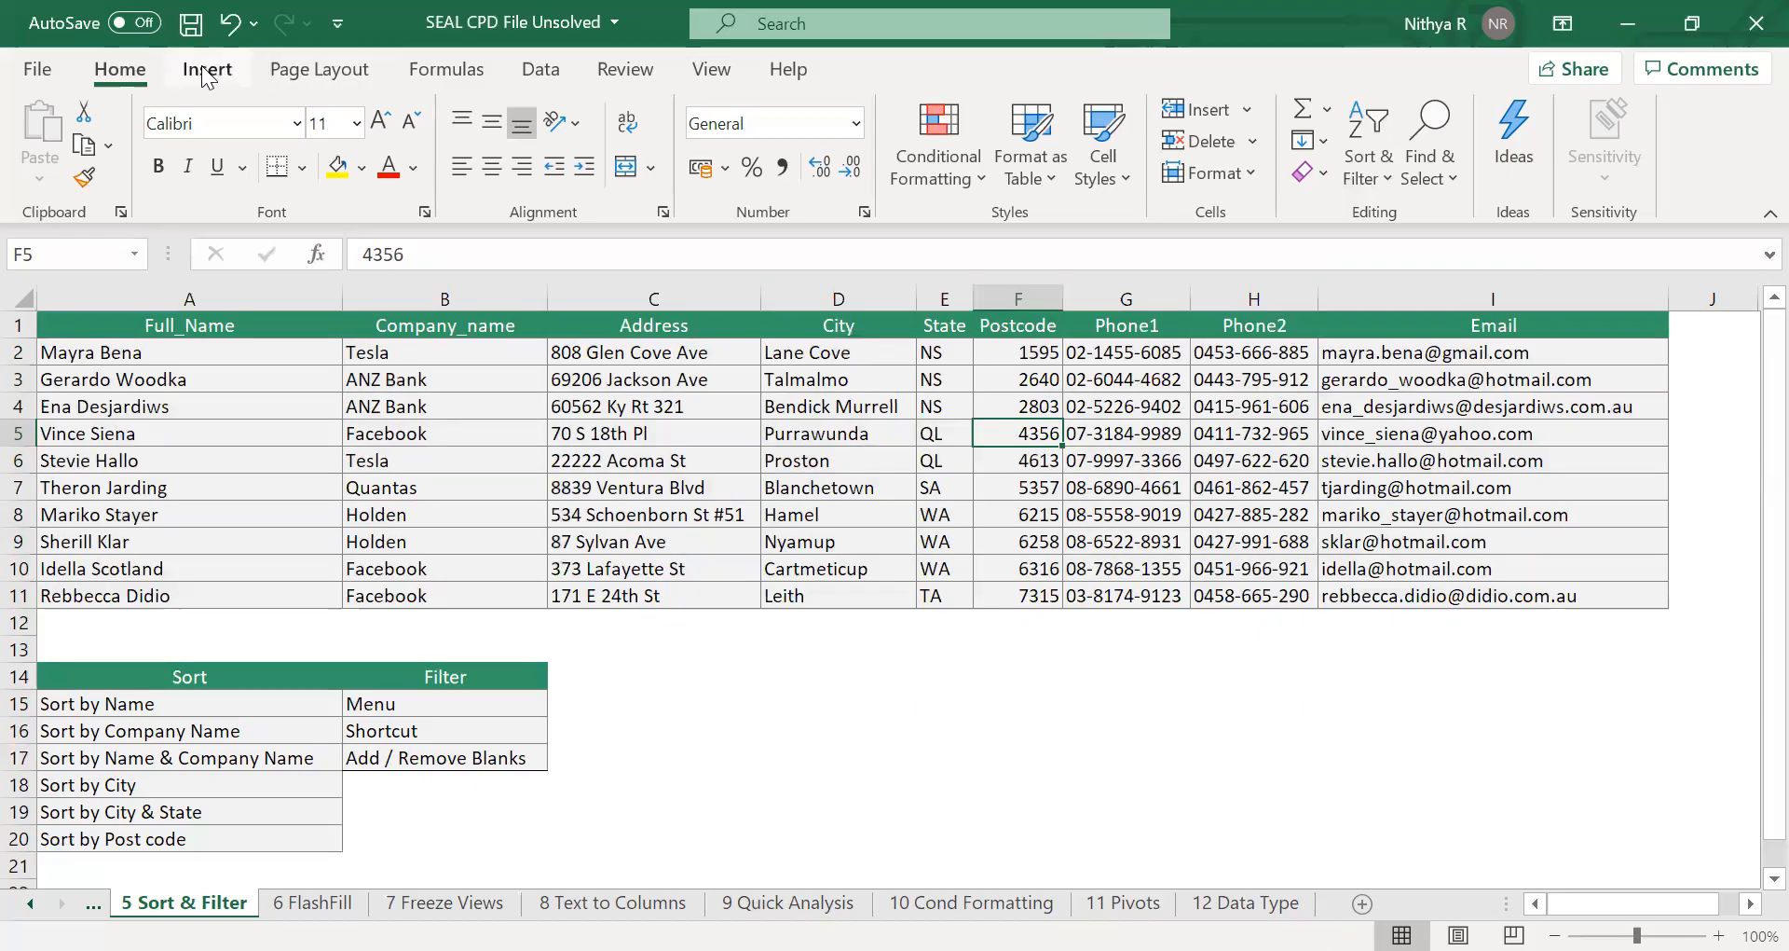
{"action": "left_click", "coordinate": [1379, 179]}
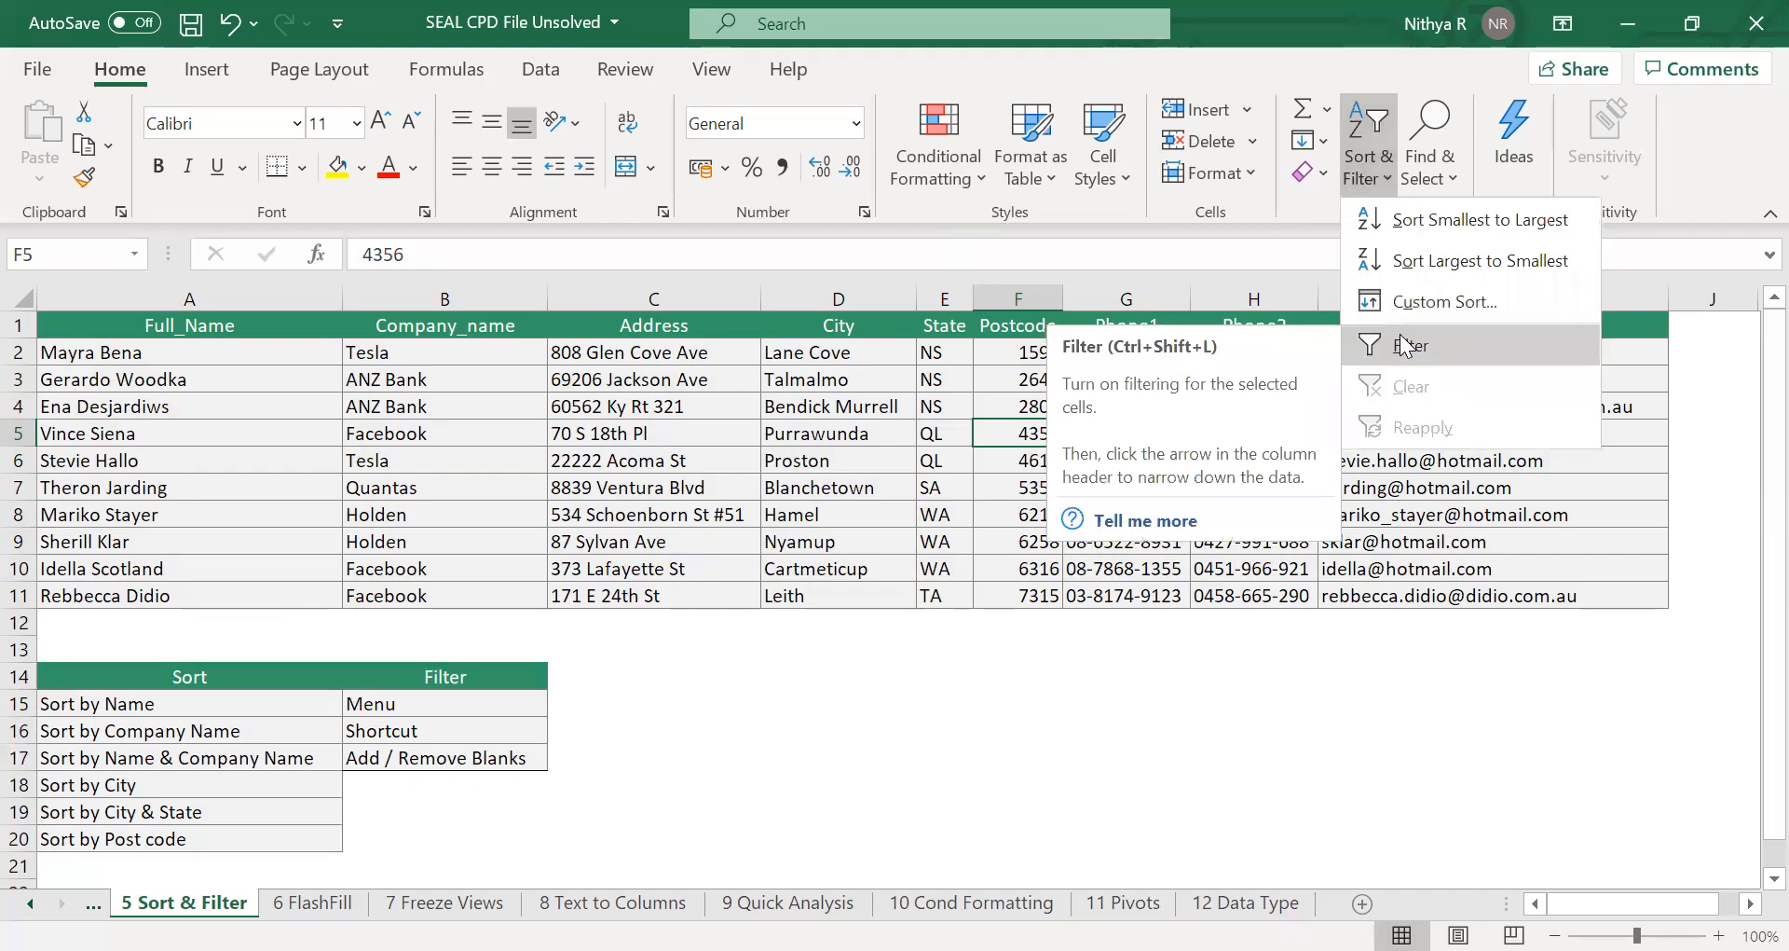
{"action": "left_click", "coordinate": [1399, 336]}
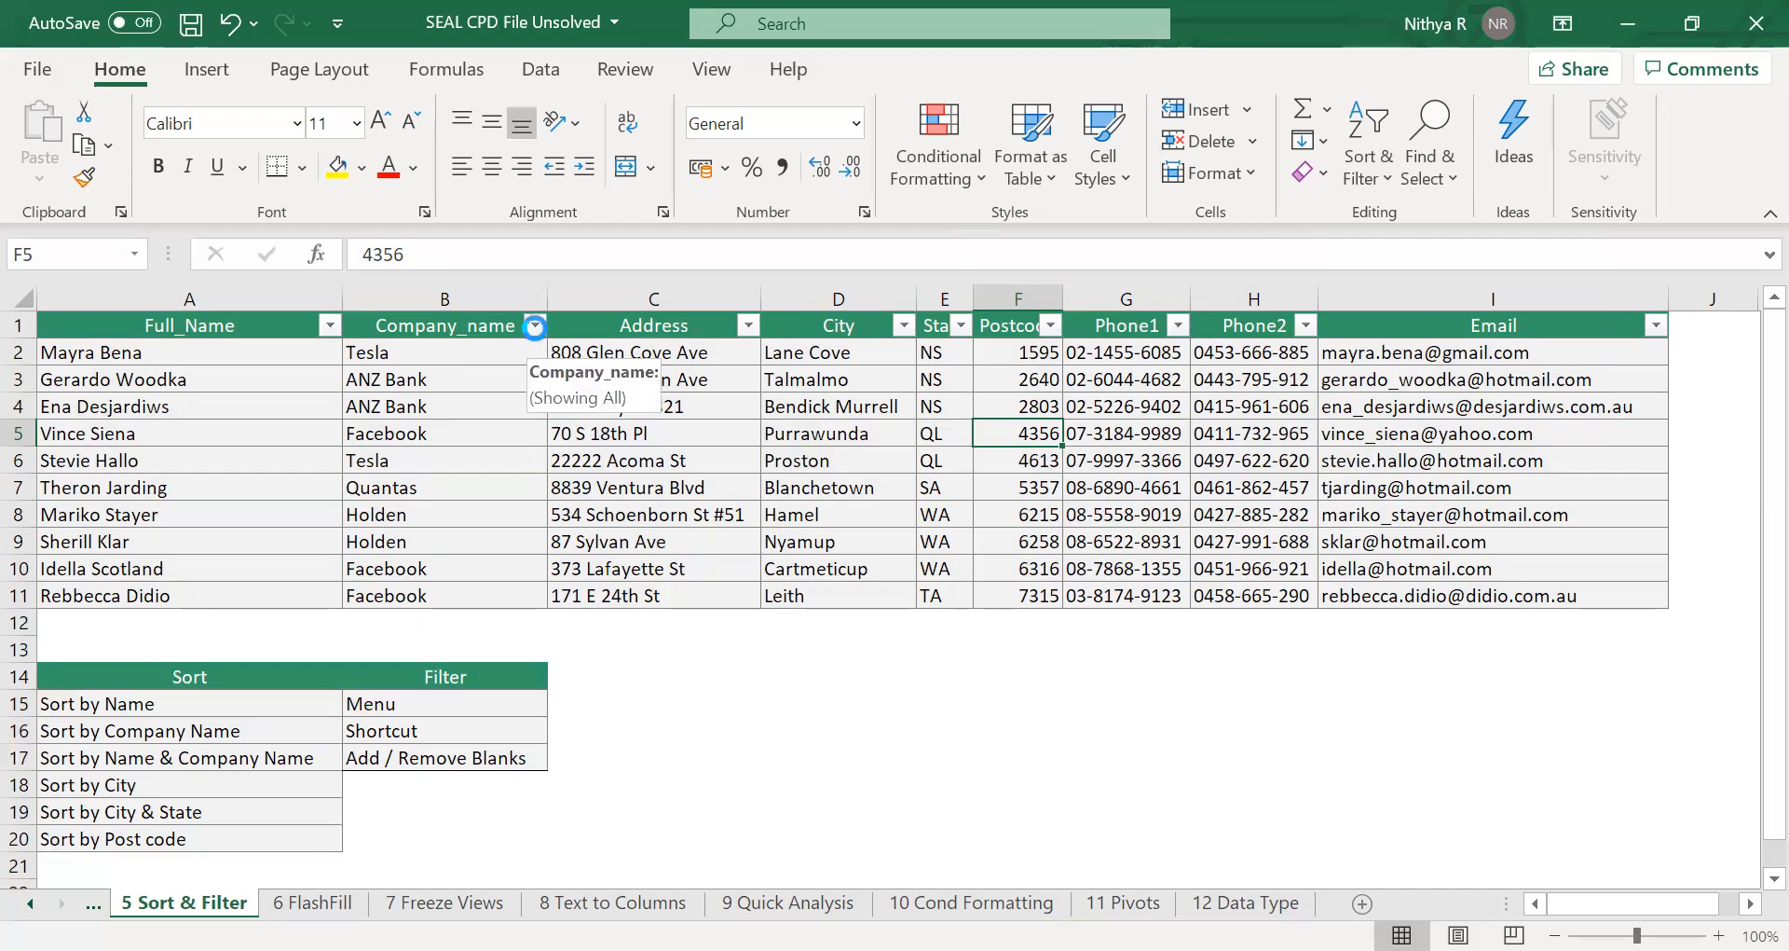
Filter the Company_name column to show only Facebook rows.
{"action": "left_click", "coordinate": [537, 329]}
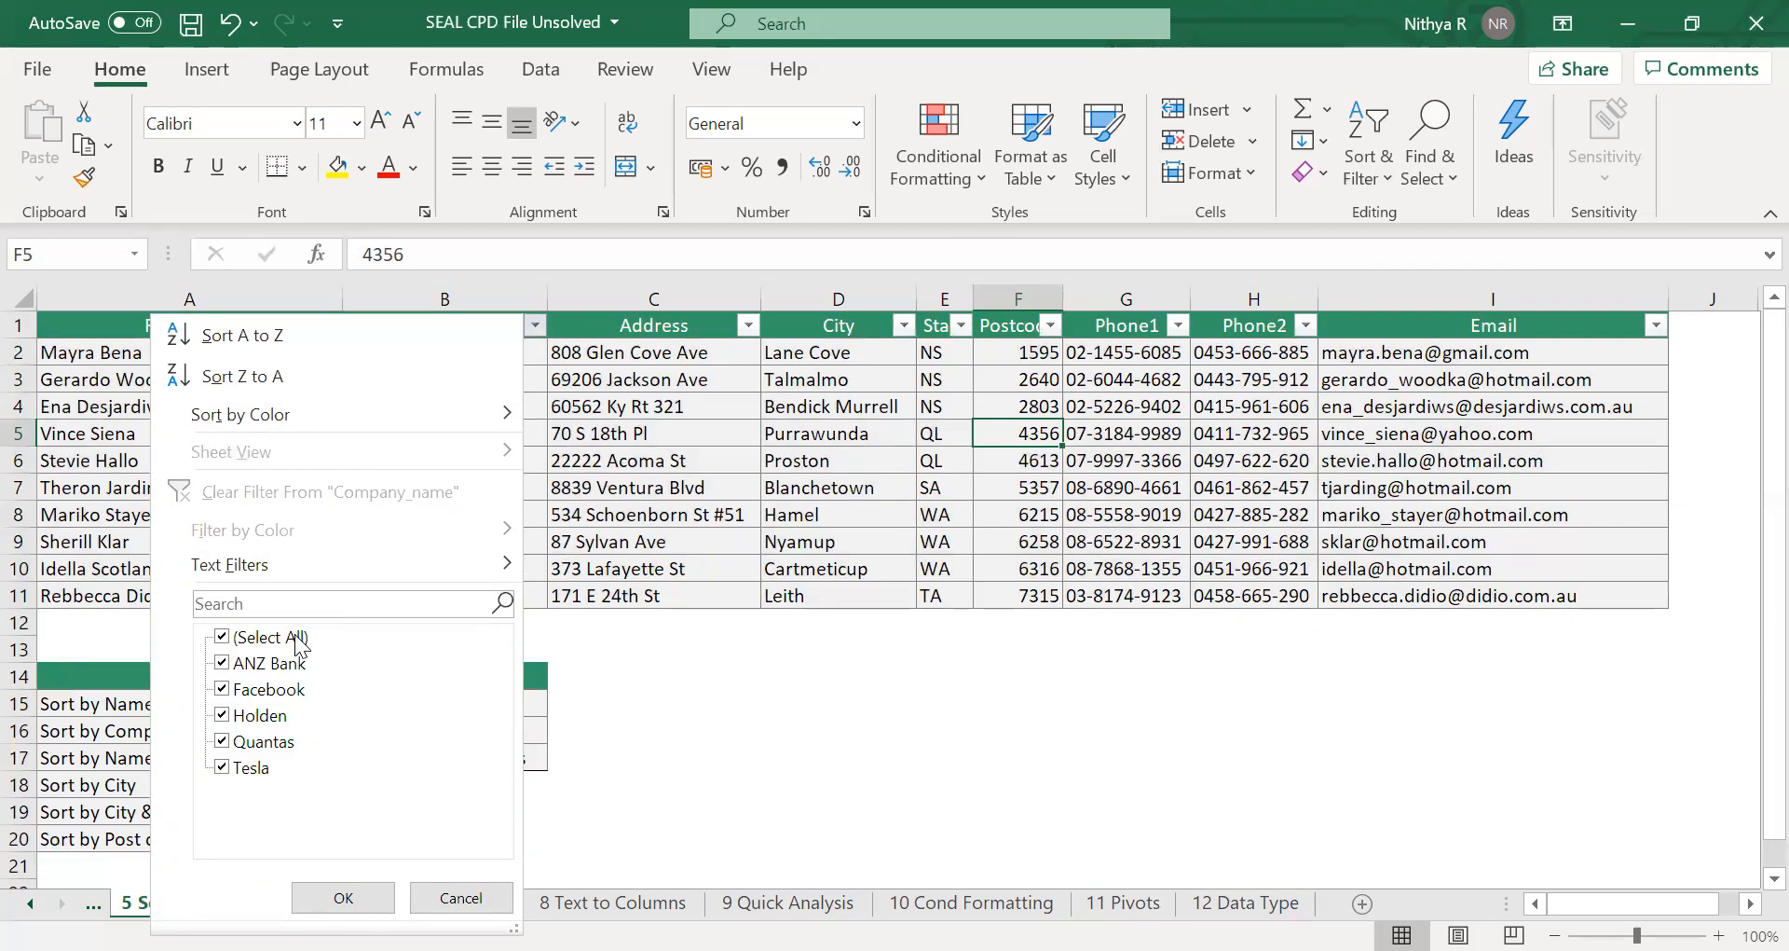
{"action": "left_click", "coordinate": [224, 637]}
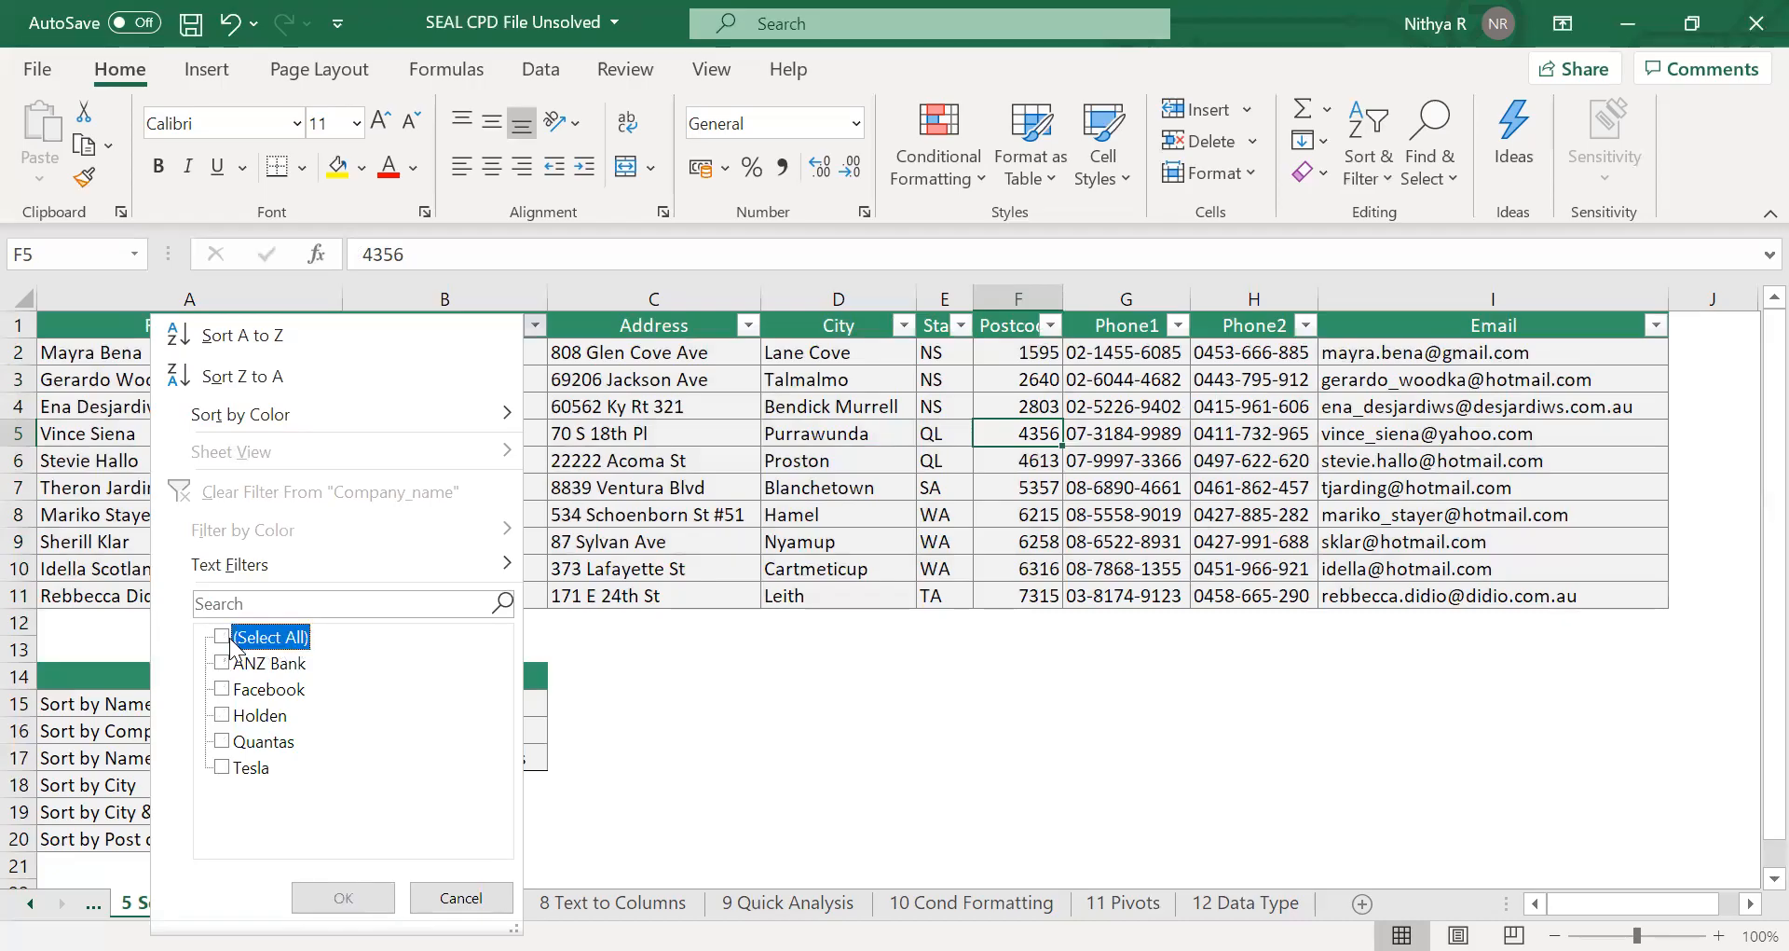
{"action": "left_click", "coordinate": [222, 689]}
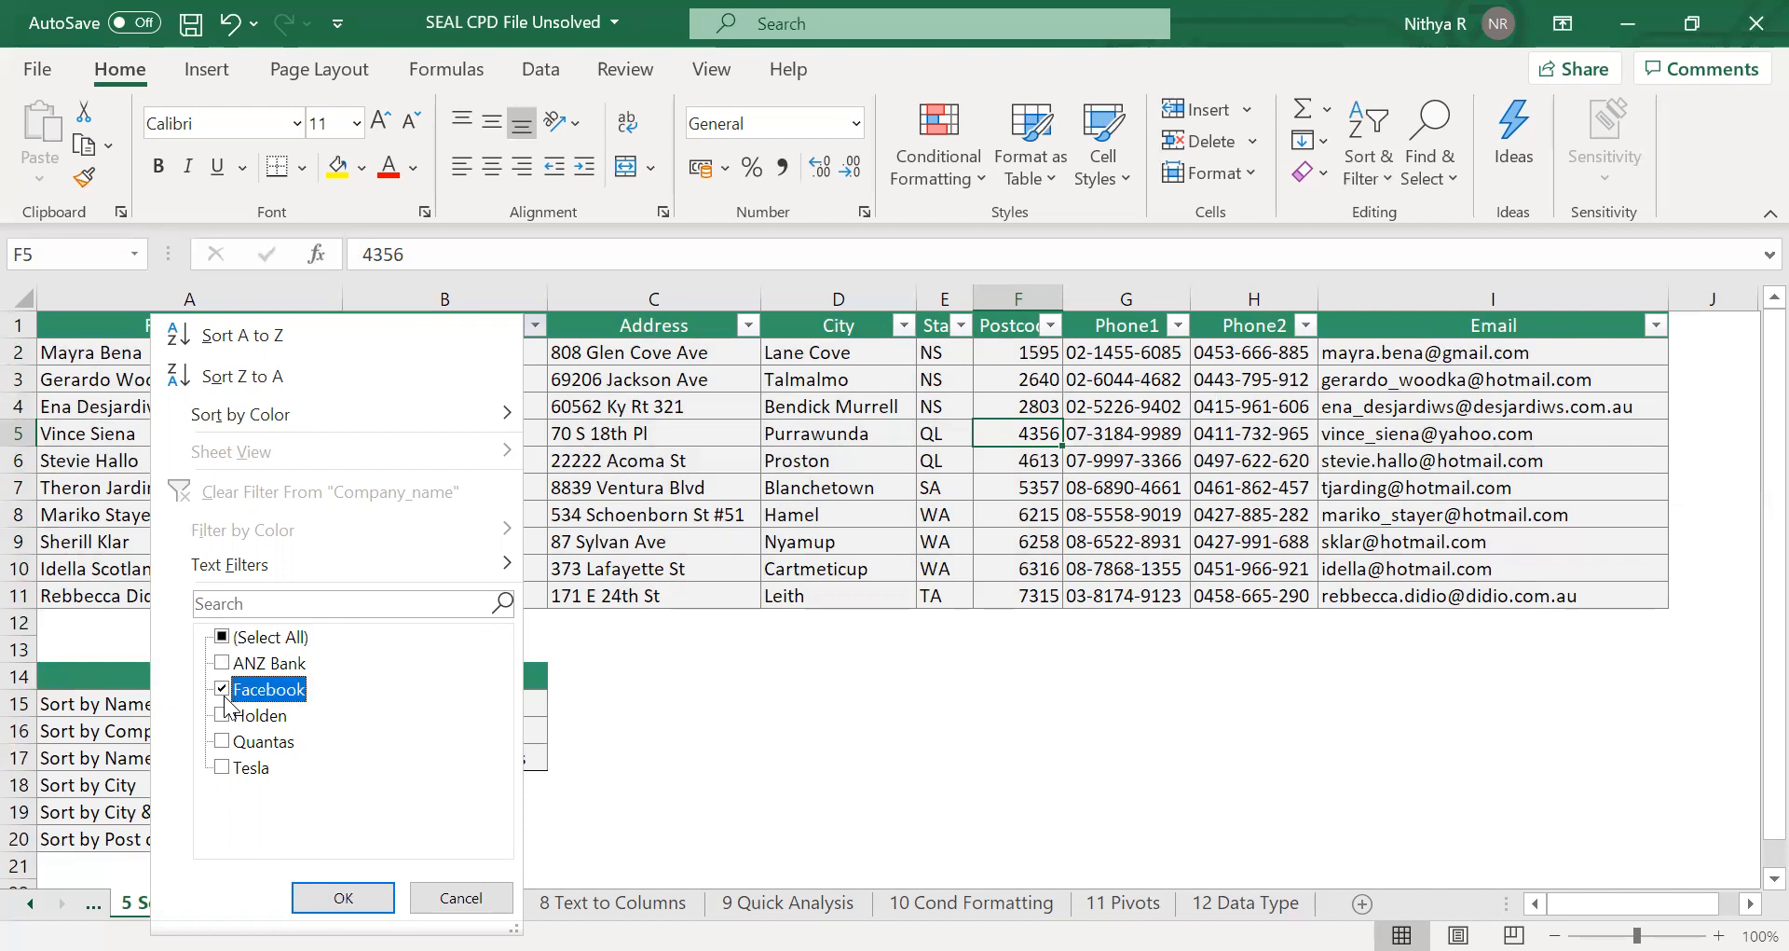
{"action": "left_click", "coordinate": [344, 897]}
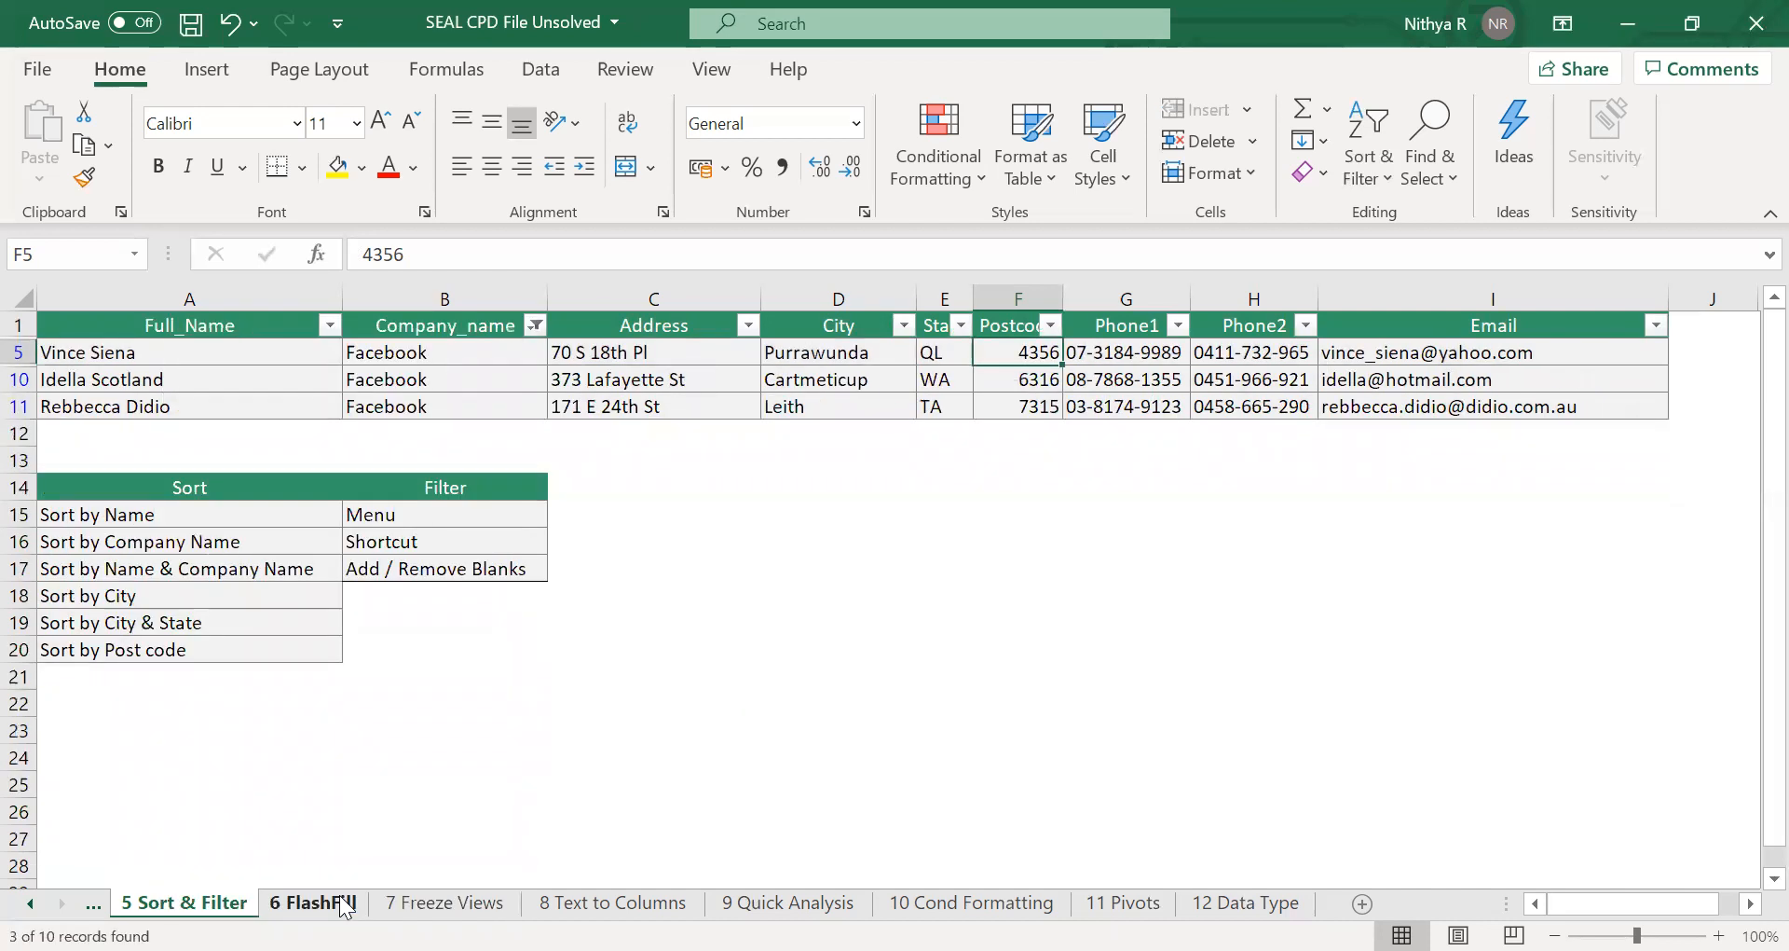
Clear the Company_name filter by selecting all companies again.
{"action": "left_click", "coordinate": [533, 331]}
{"action": "left_click", "coordinate": [296, 637]}
{"action": "left_click", "coordinate": [342, 897]}
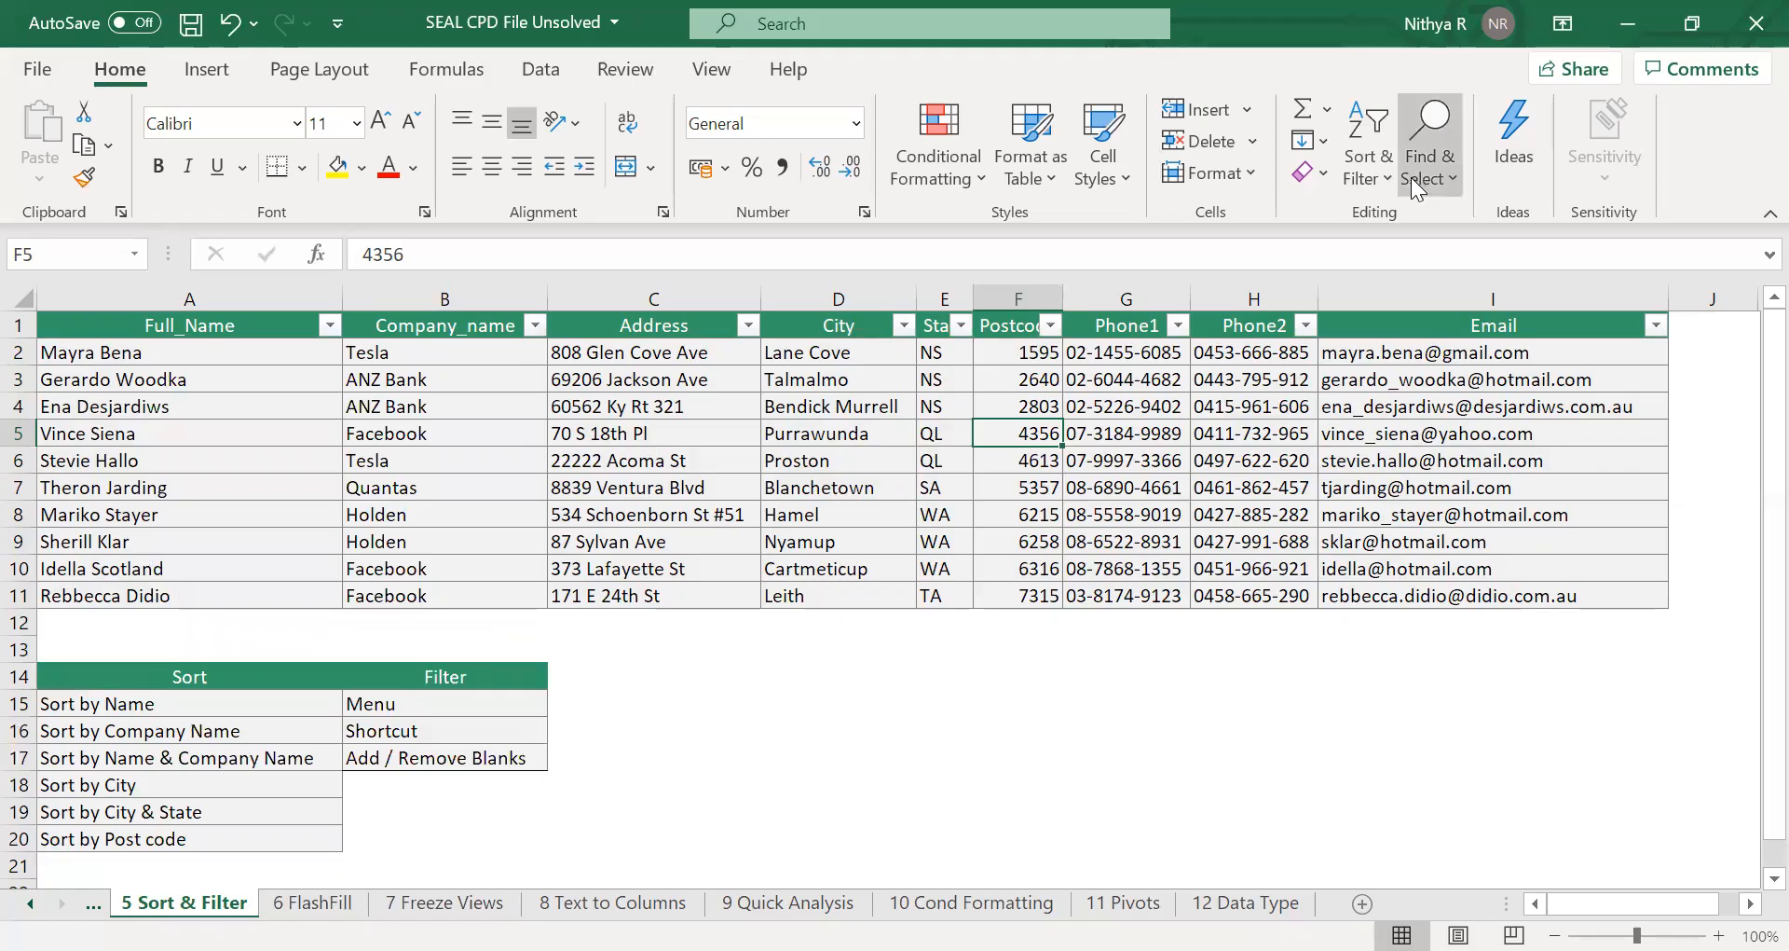
Turn filtering off for the table.
{"action": "left_click", "coordinate": [1367, 180]}
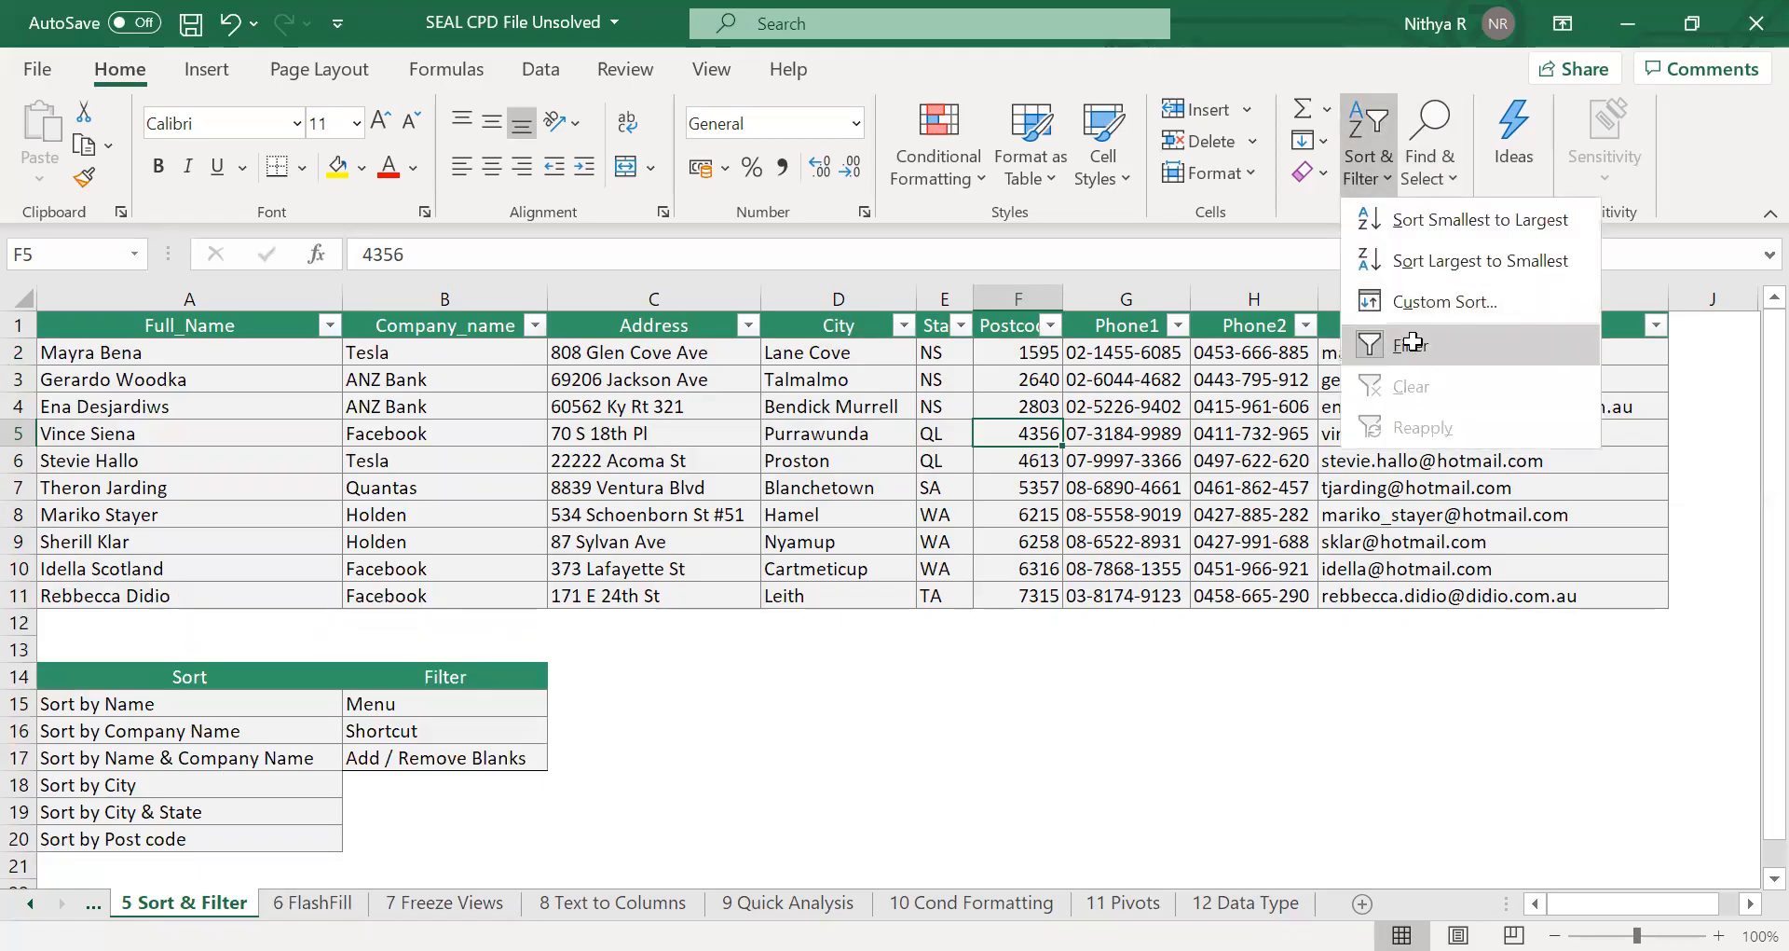
{"action": "left_click", "coordinate": [1413, 346]}
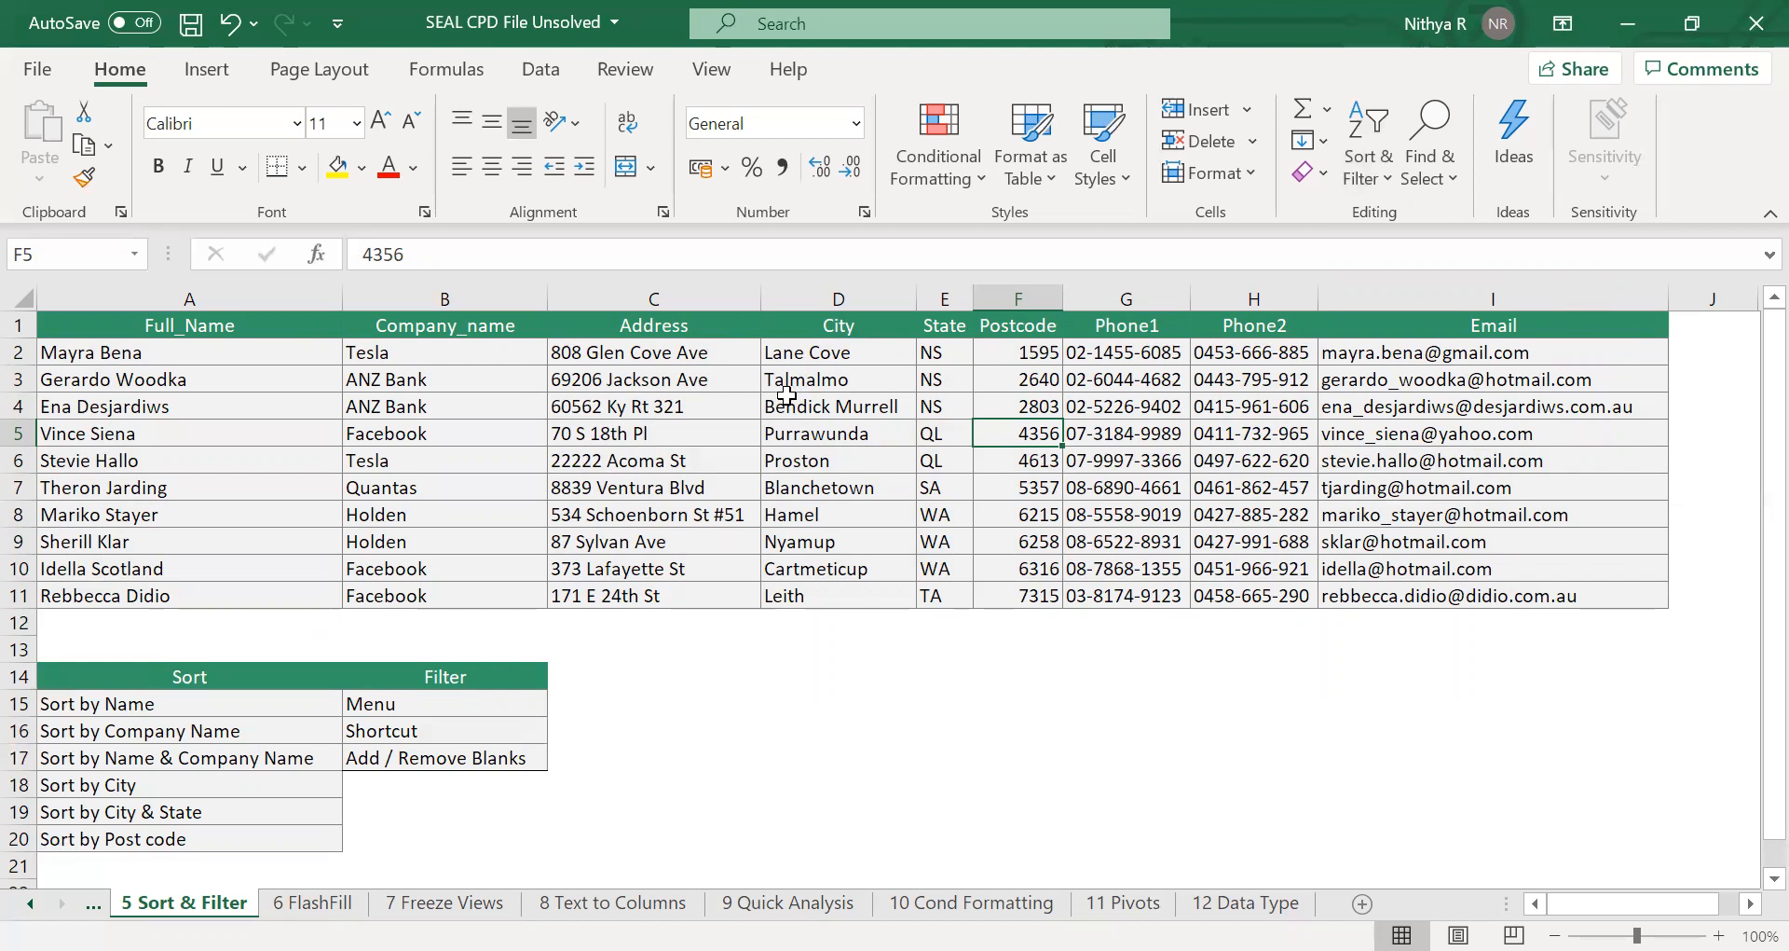
Turn filtering back on from the data tools and open the City filter list without changing it.
{"action": "left_click", "coordinate": [555, 57]}
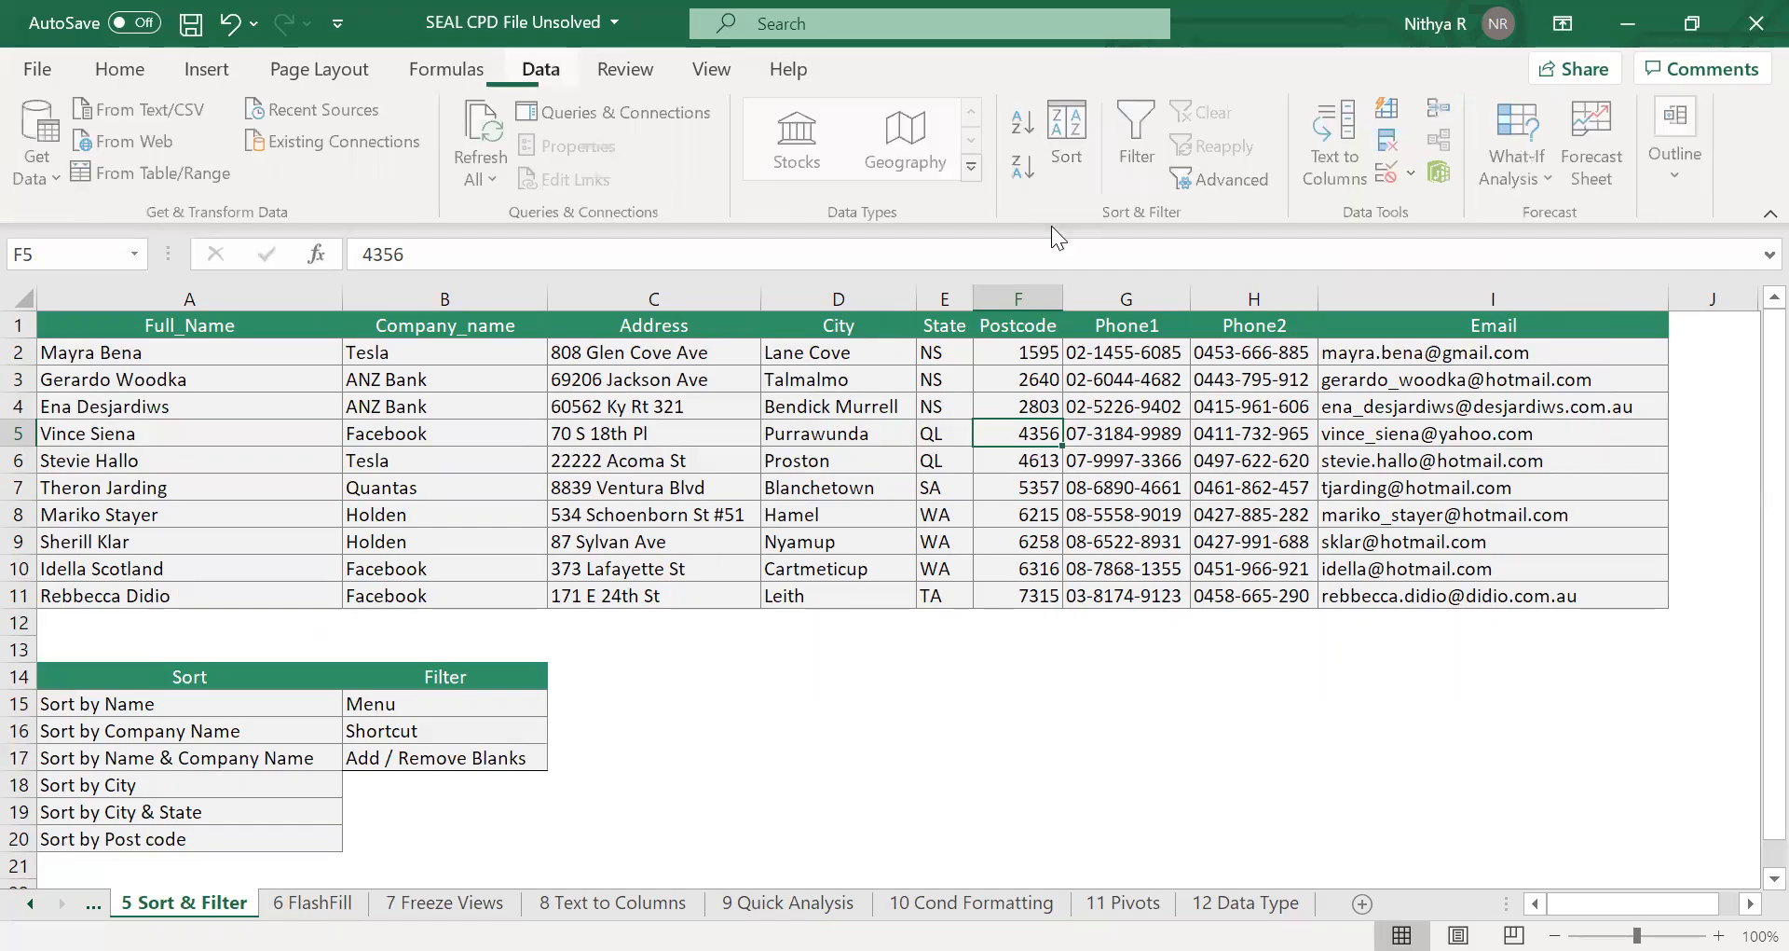
{"action": "left_click", "coordinate": [1144, 146]}
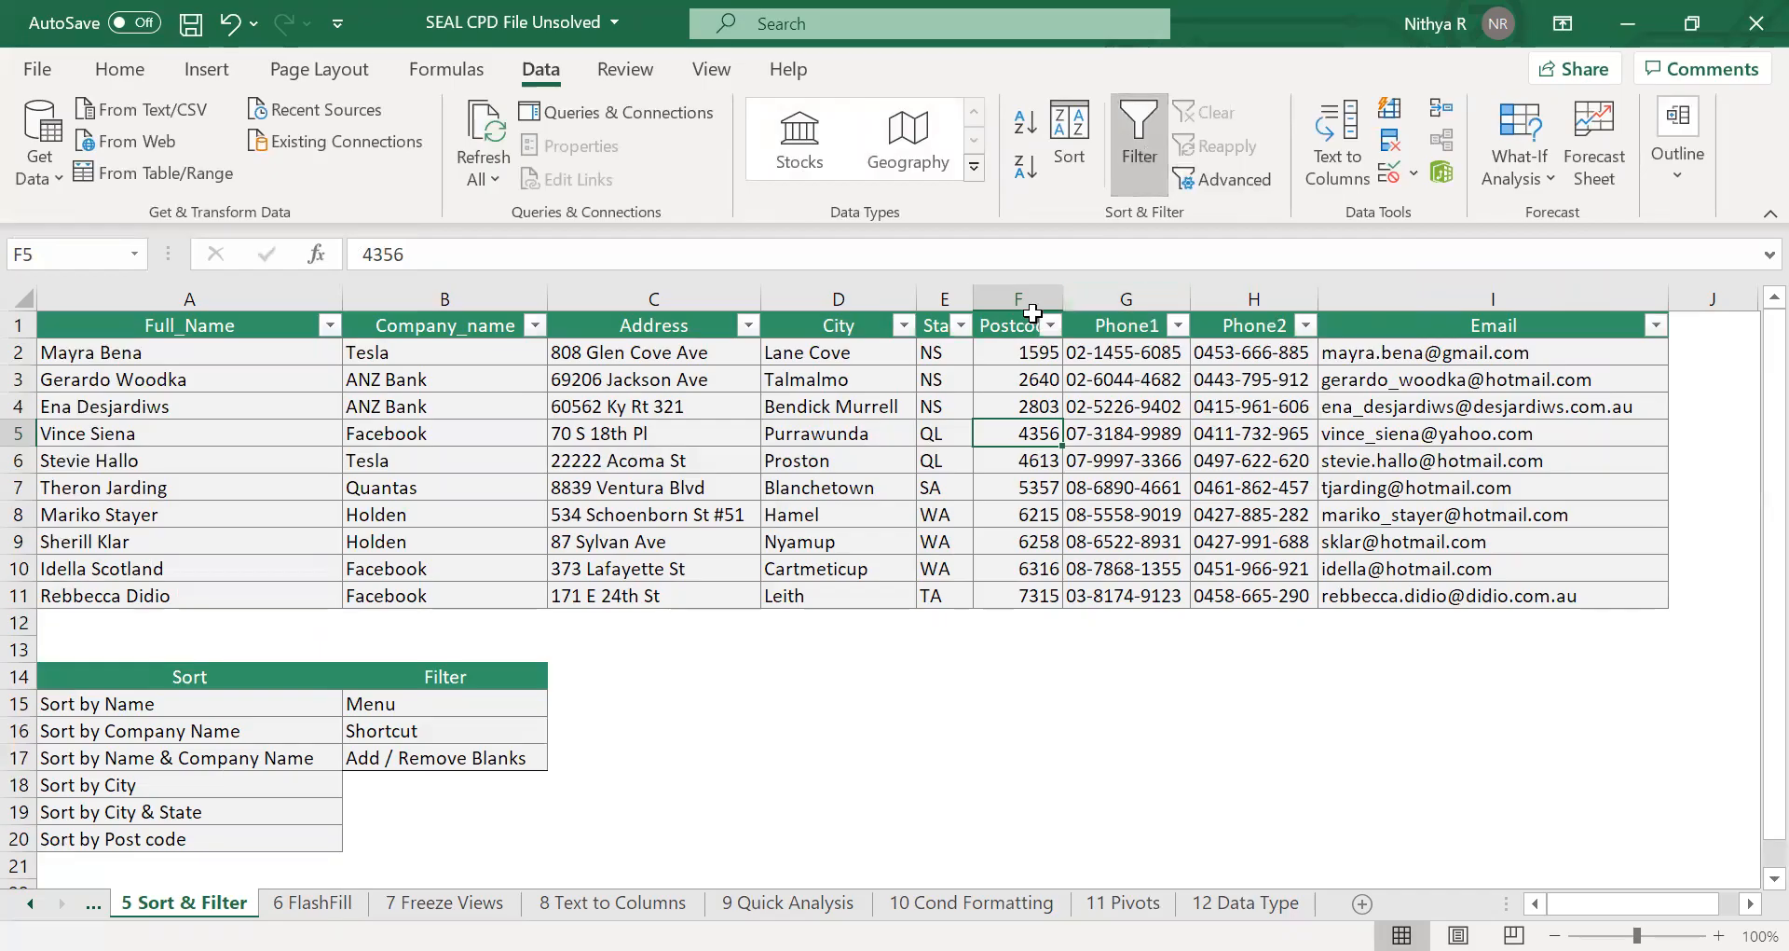
{"action": "left_click", "coordinate": [903, 326]}
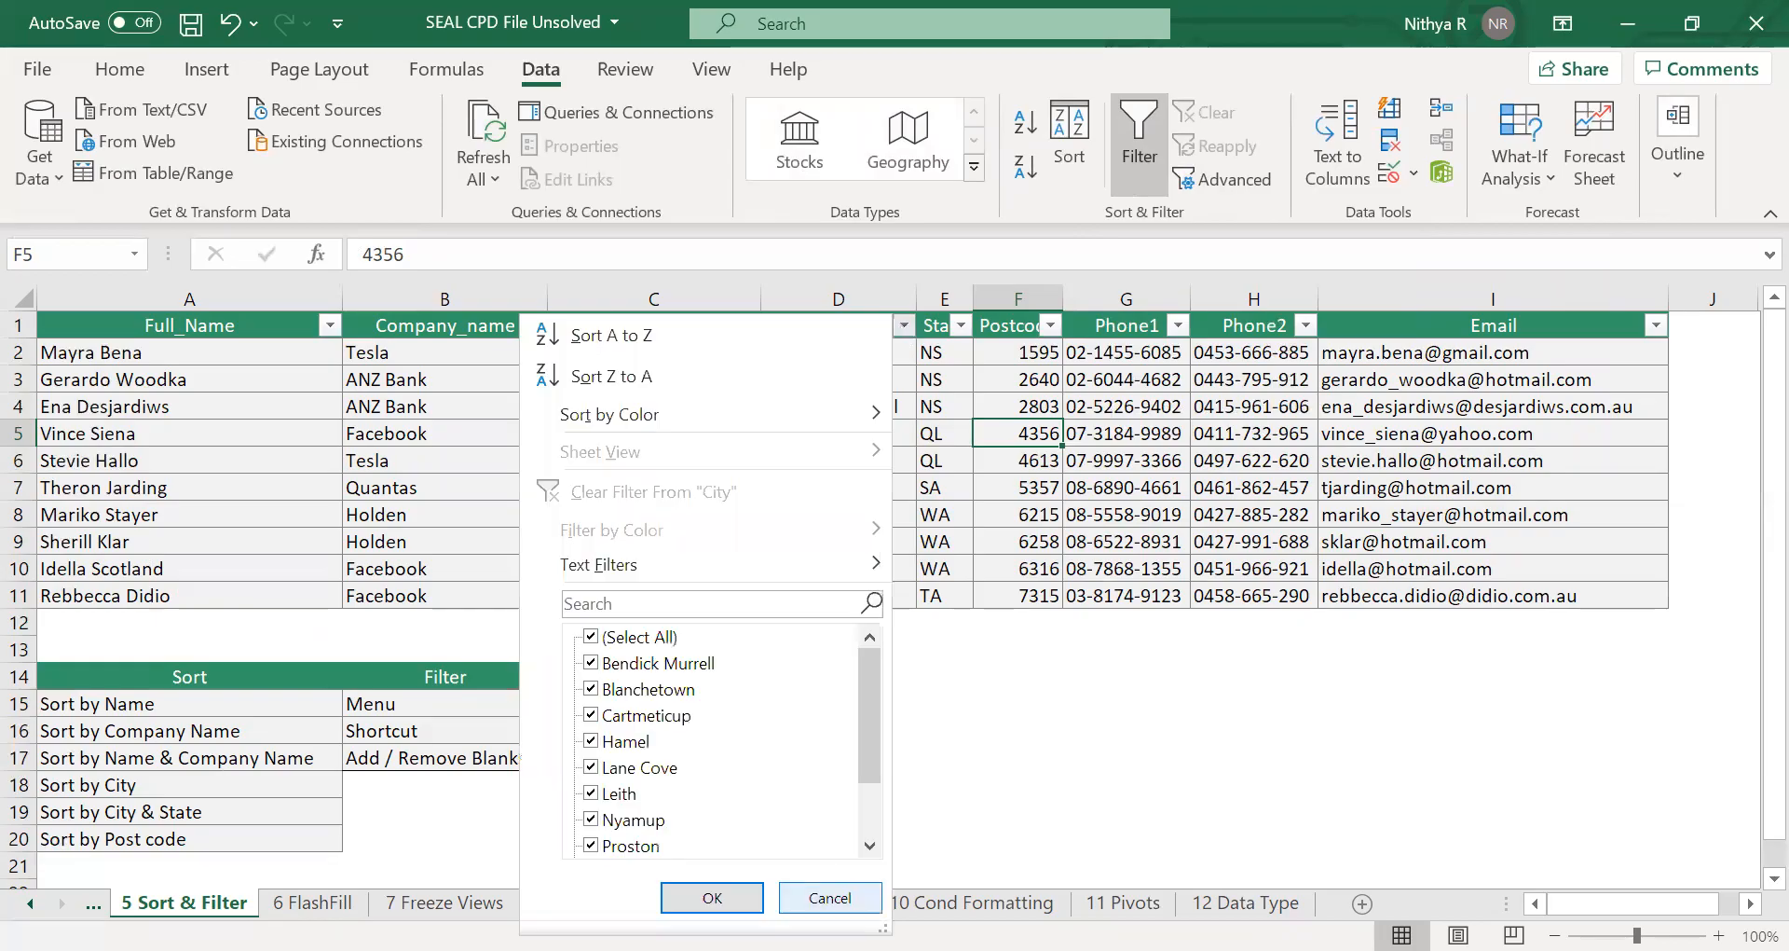
{"action": "left_click", "coordinate": [829, 896]}
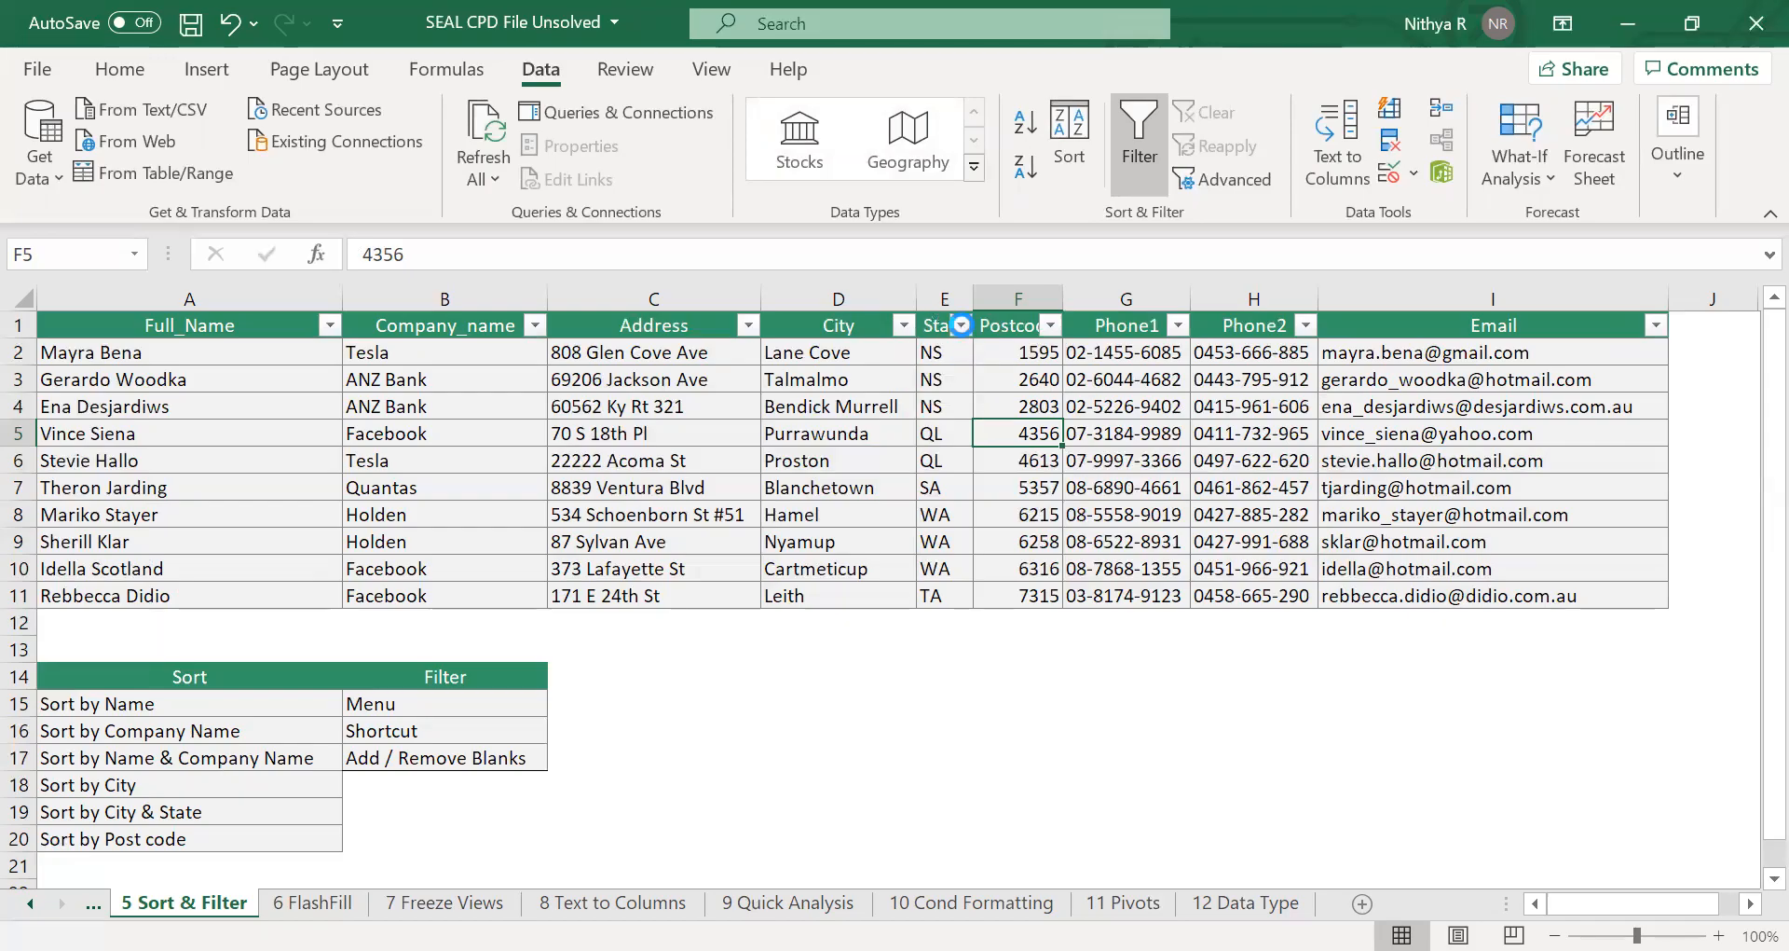
Filter the State column to show only NS rows.
{"action": "left_click", "coordinate": [961, 324]}
{"action": "left_click", "coordinate": [728, 648]}
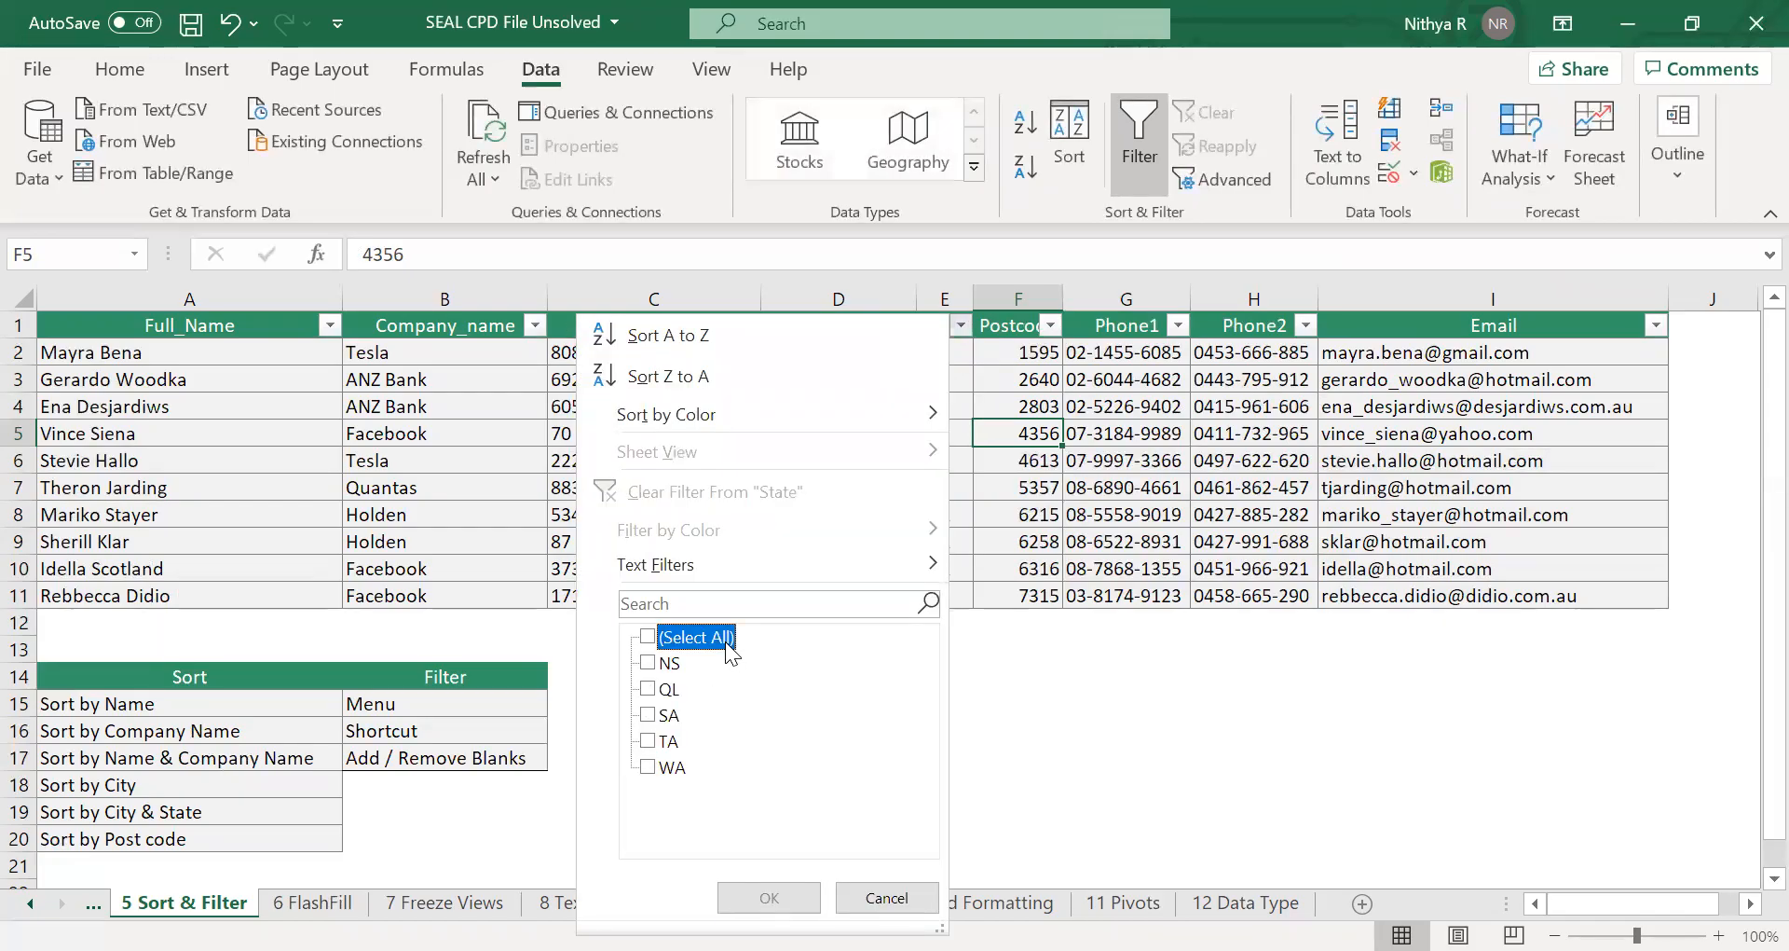
{"action": "left_click", "coordinate": [673, 664]}
{"action": "left_click", "coordinate": [738, 893]}
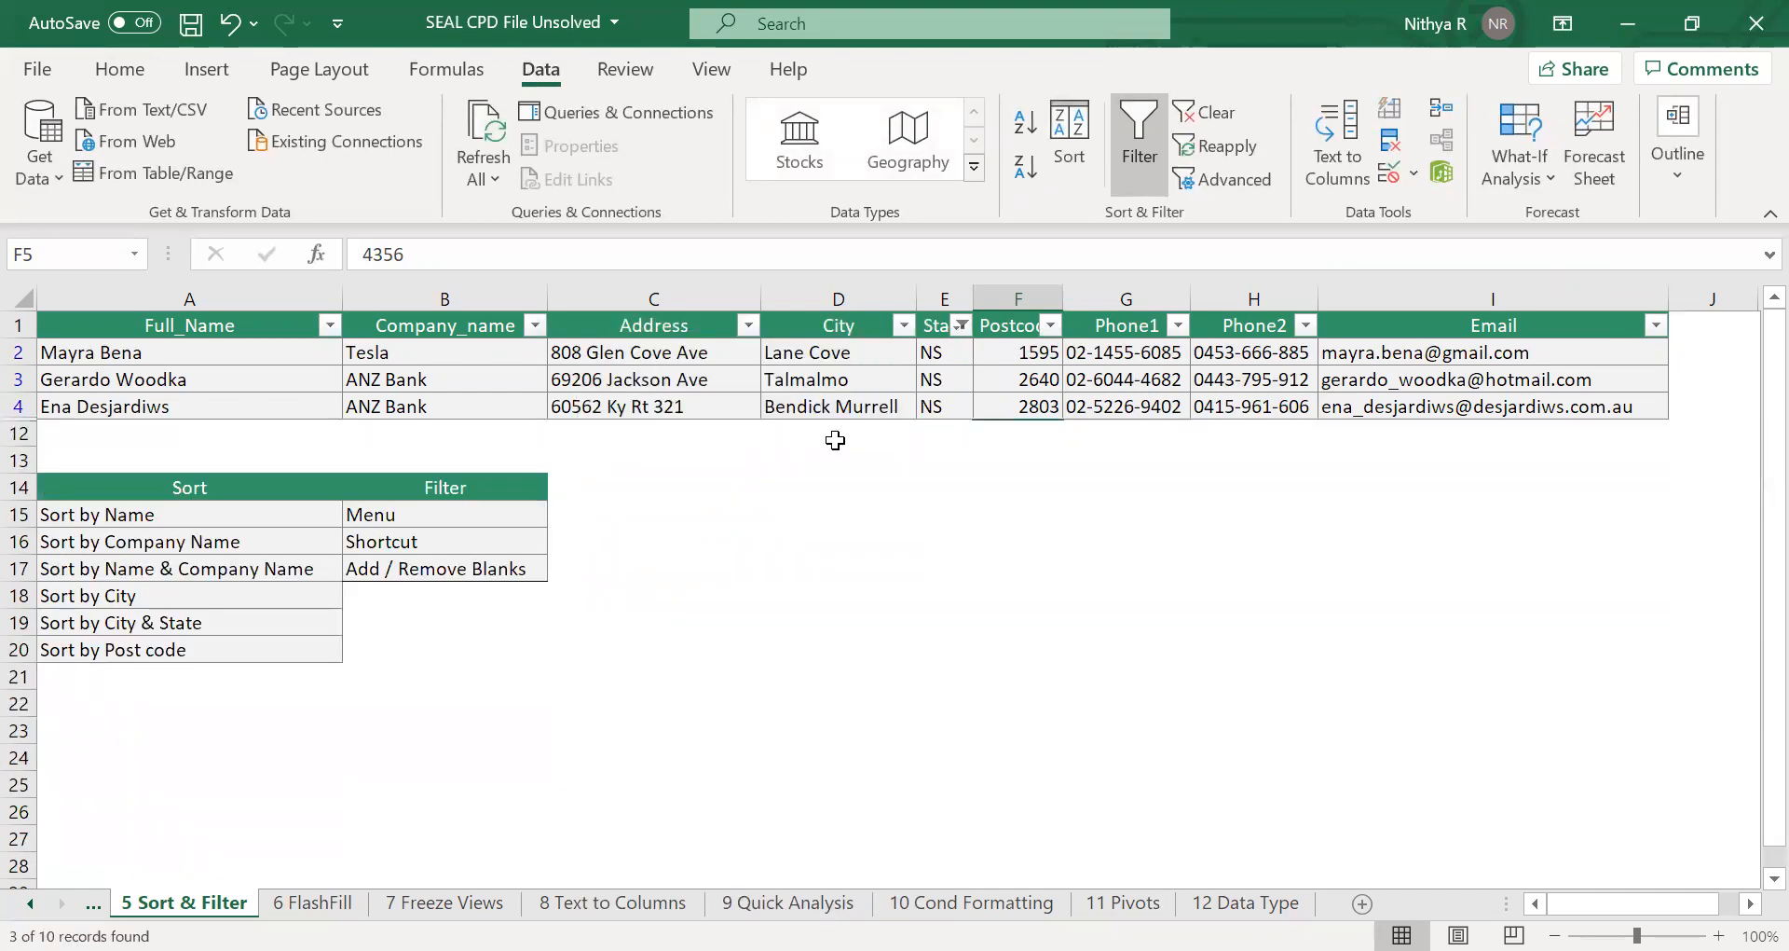
Turn filtering off for the table and select a Phone1 cell.
{"action": "left_click", "coordinate": [1155, 164]}
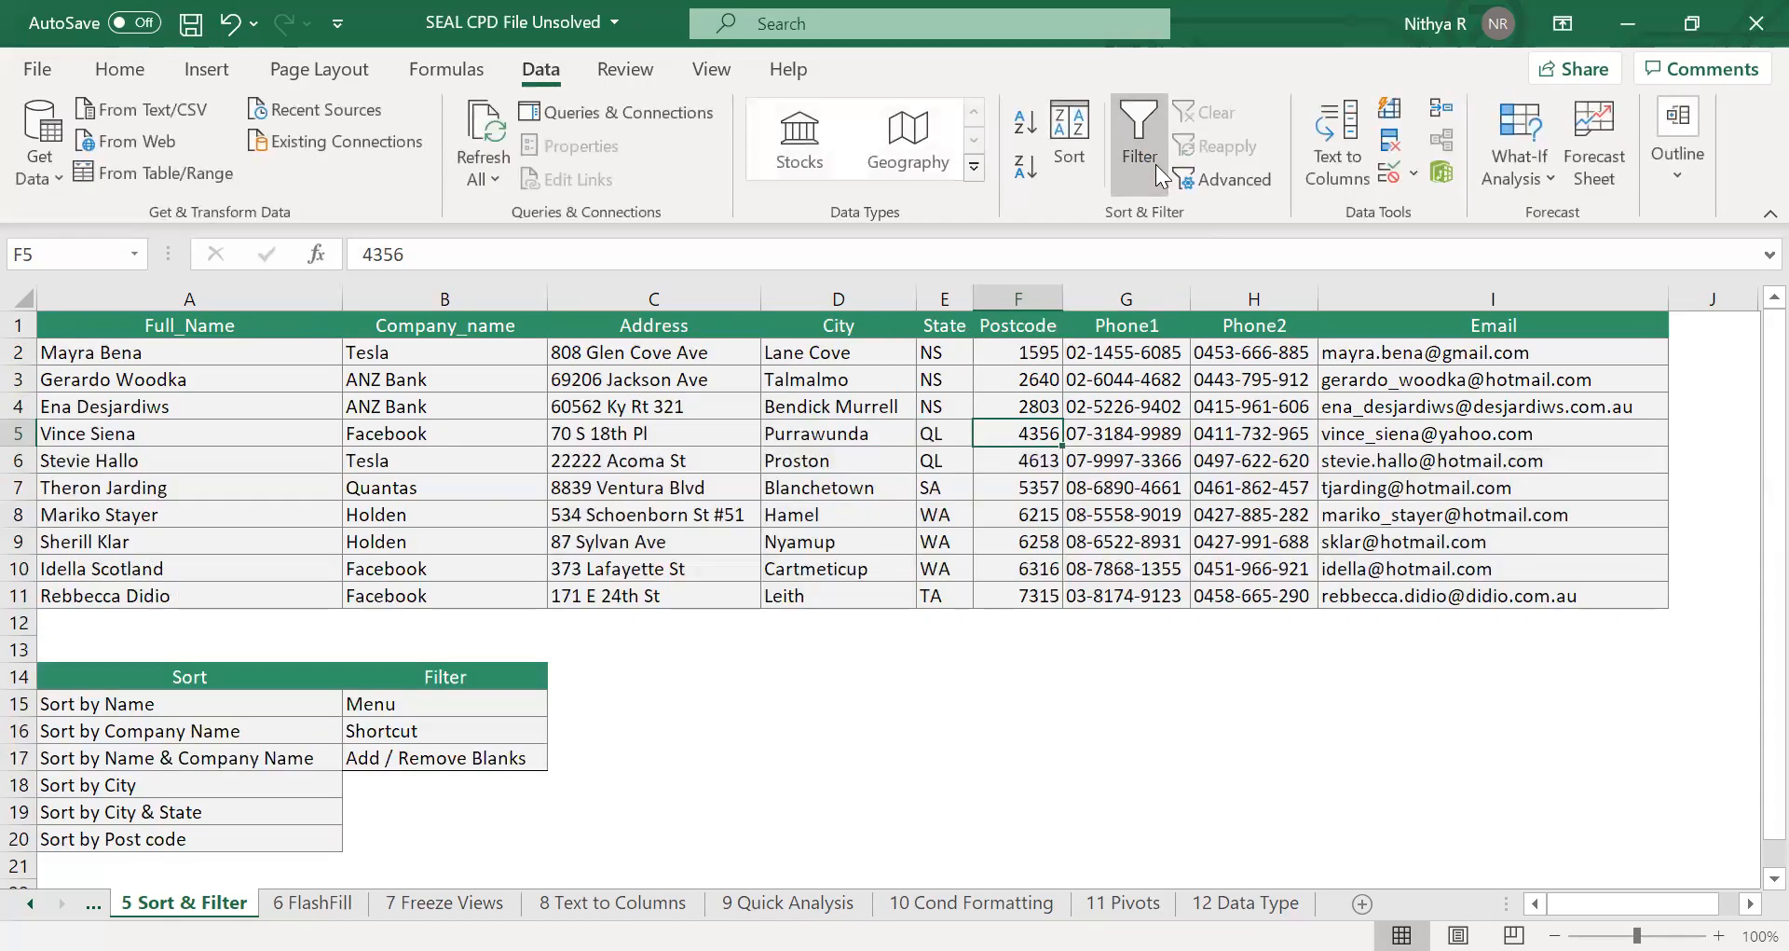
{"action": "left_click", "coordinate": [1067, 466]}
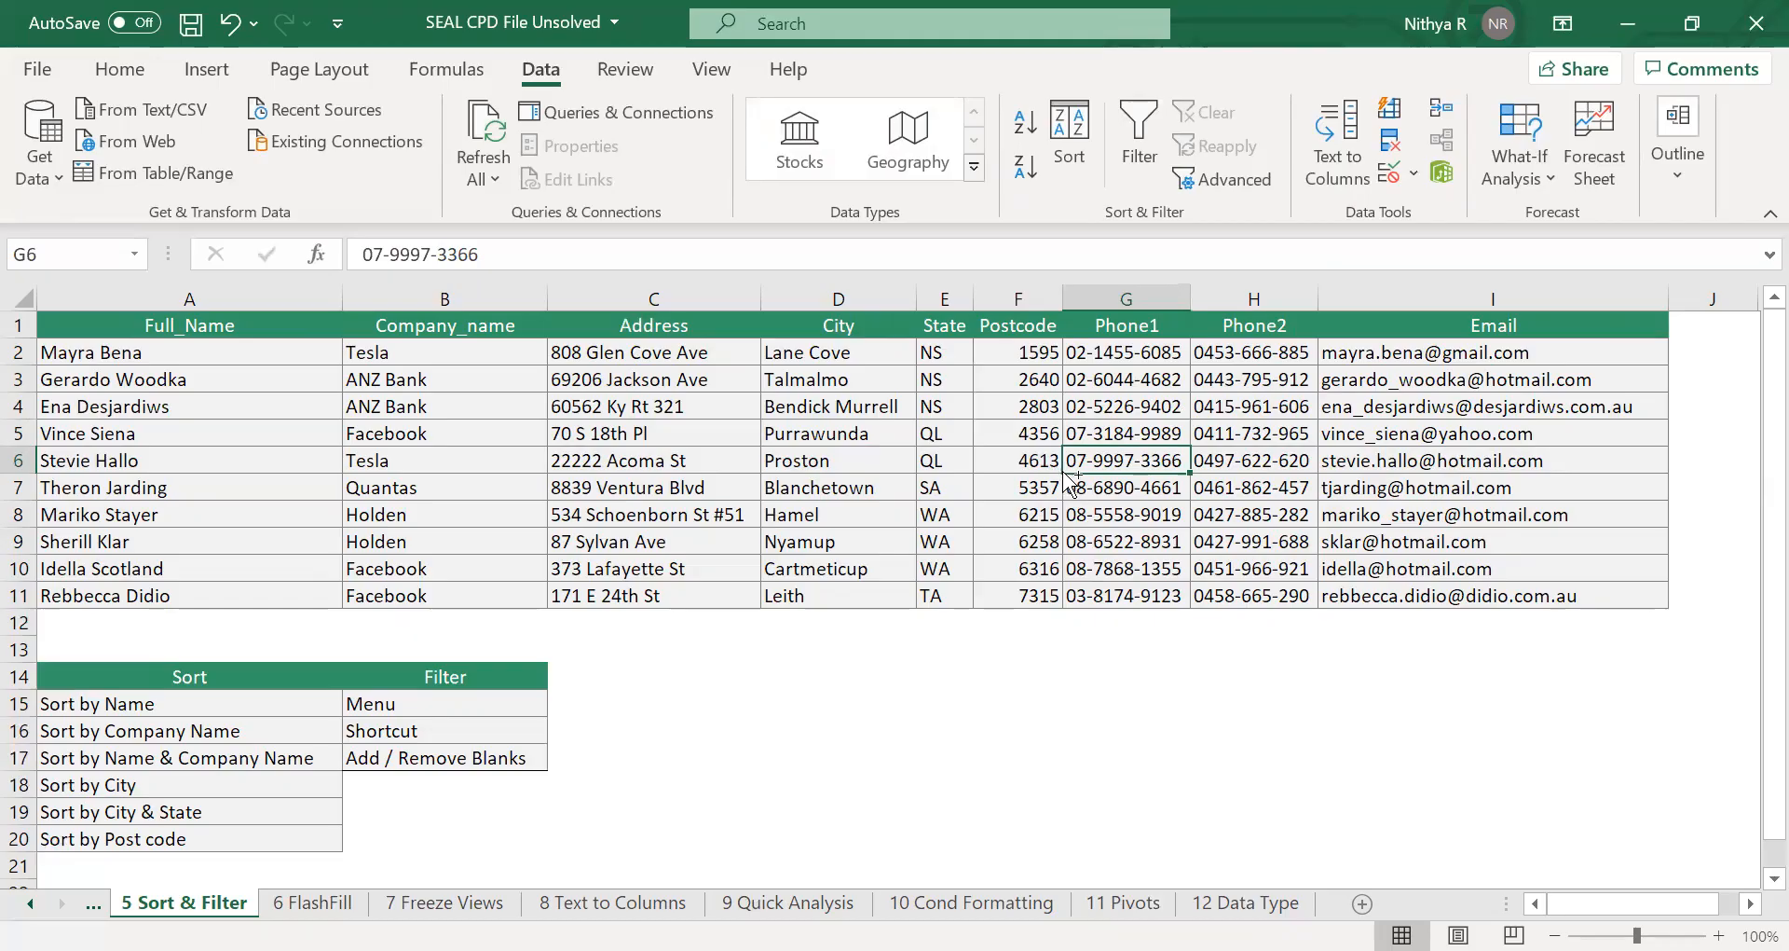
Turn filtering back on for the table and select row 5.
{"action": "key", "text": "ctrl+shift+l"}
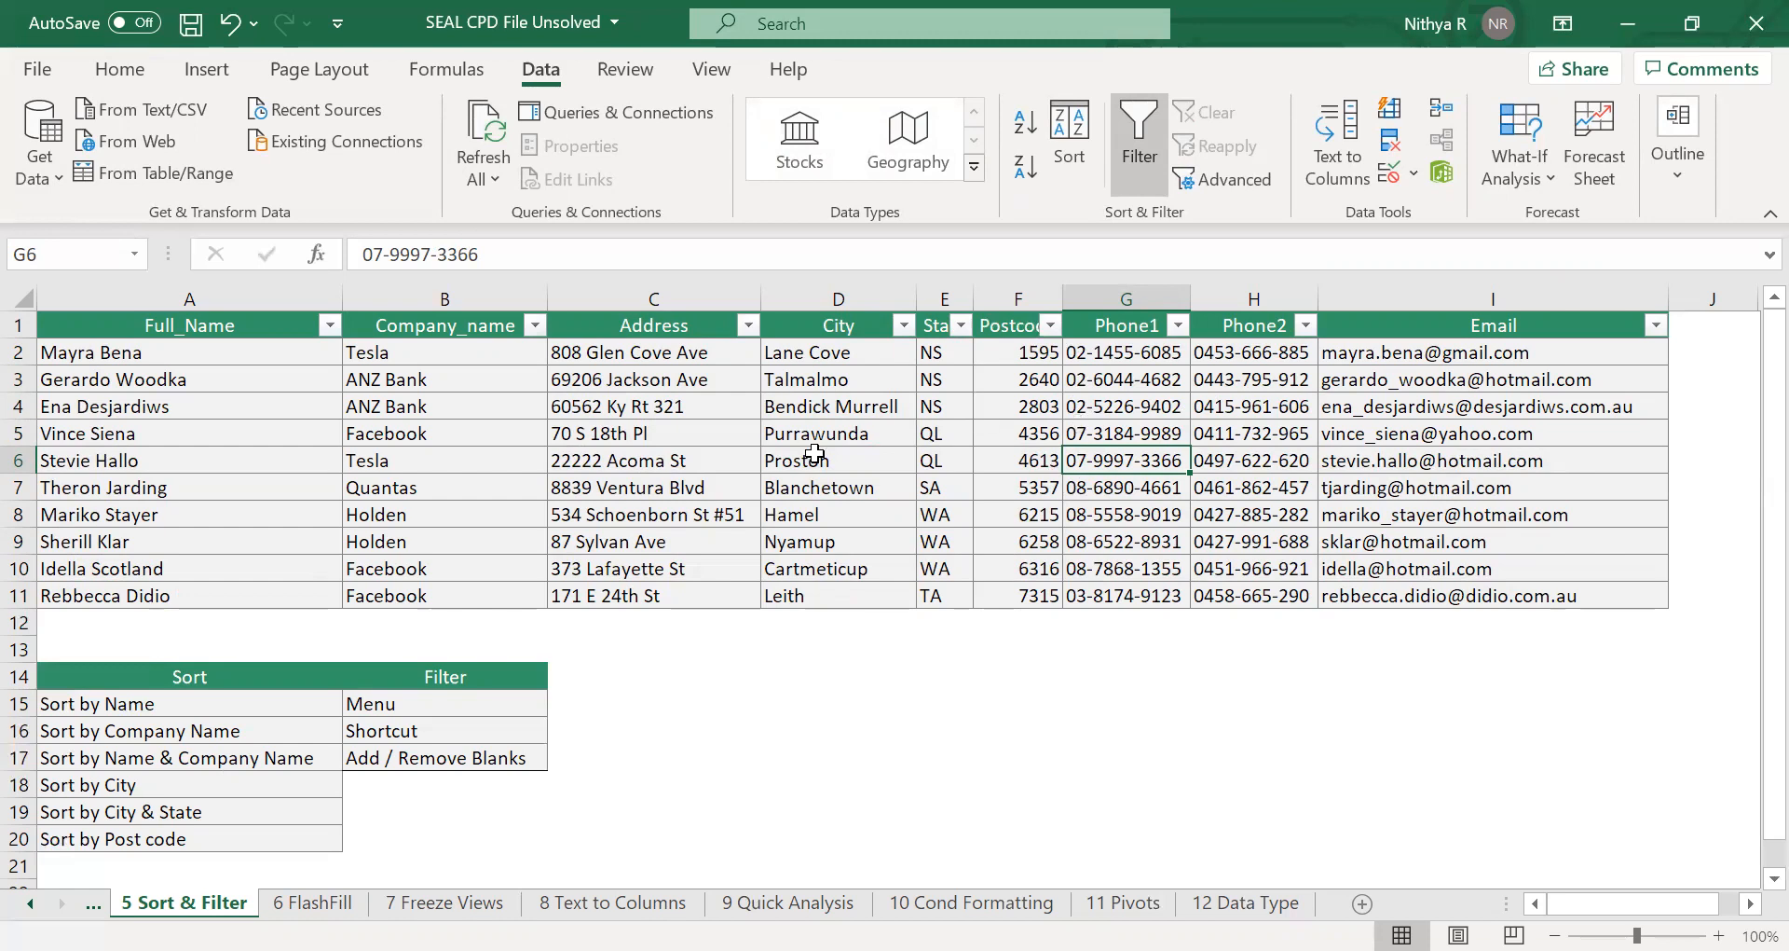
{"action": "left_click", "coordinate": [19, 432]}
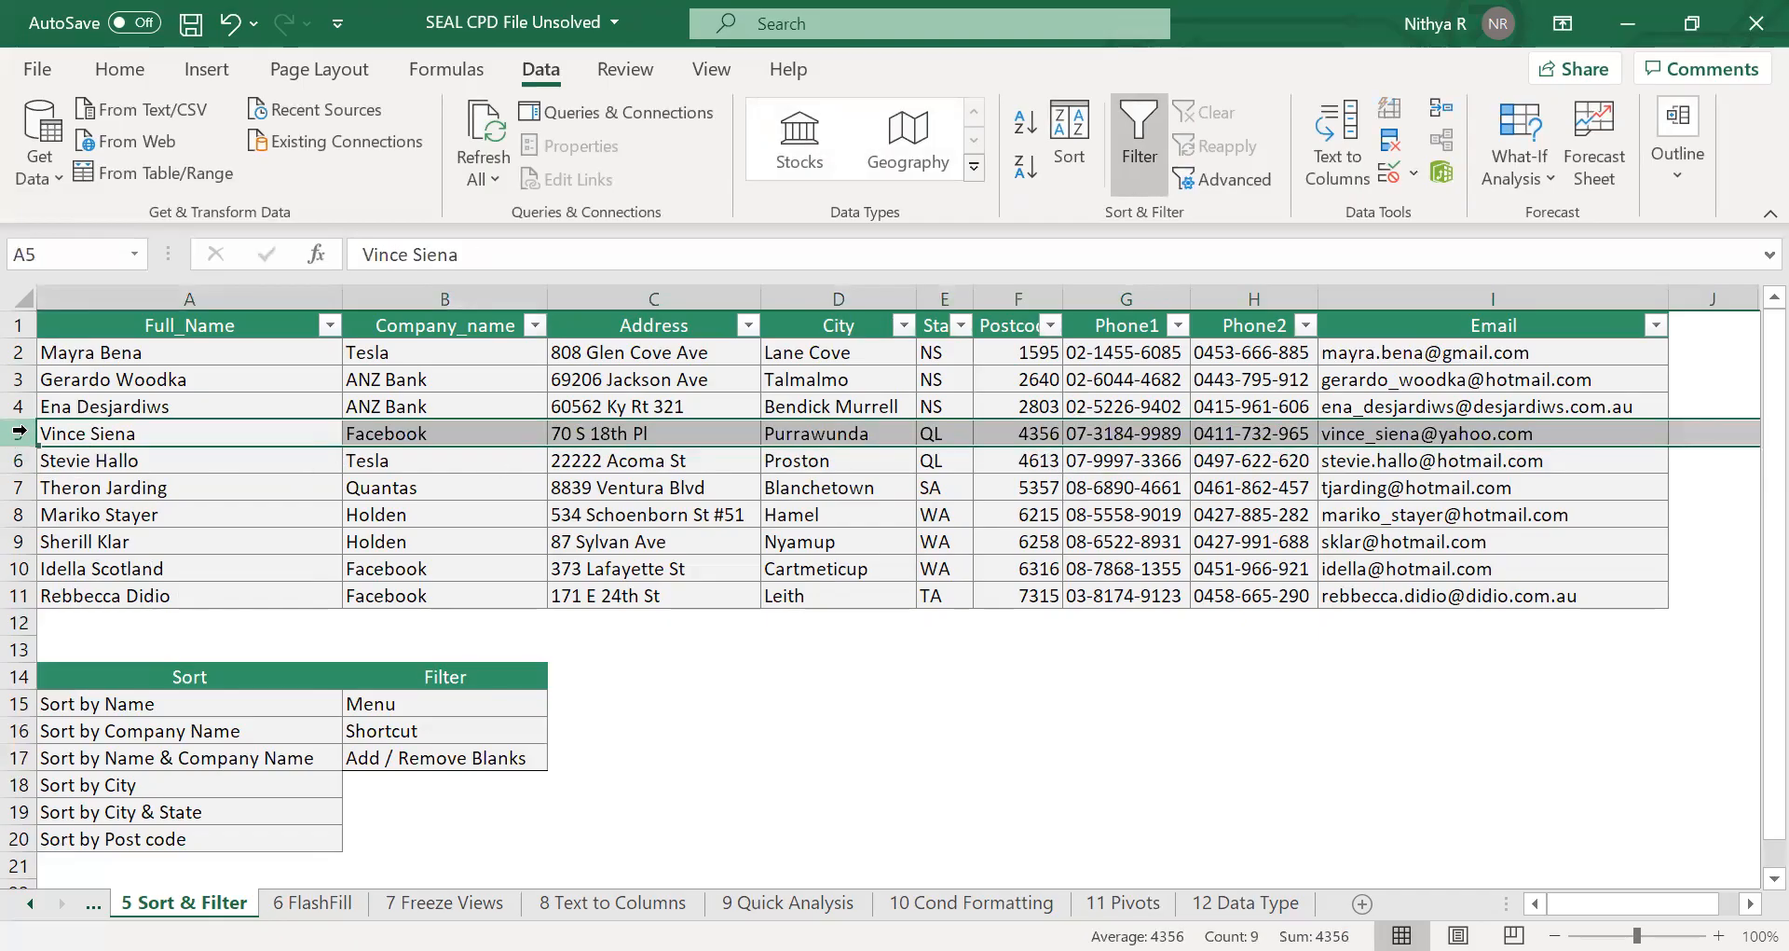
{"action": "right_click", "coordinate": [19, 432]}
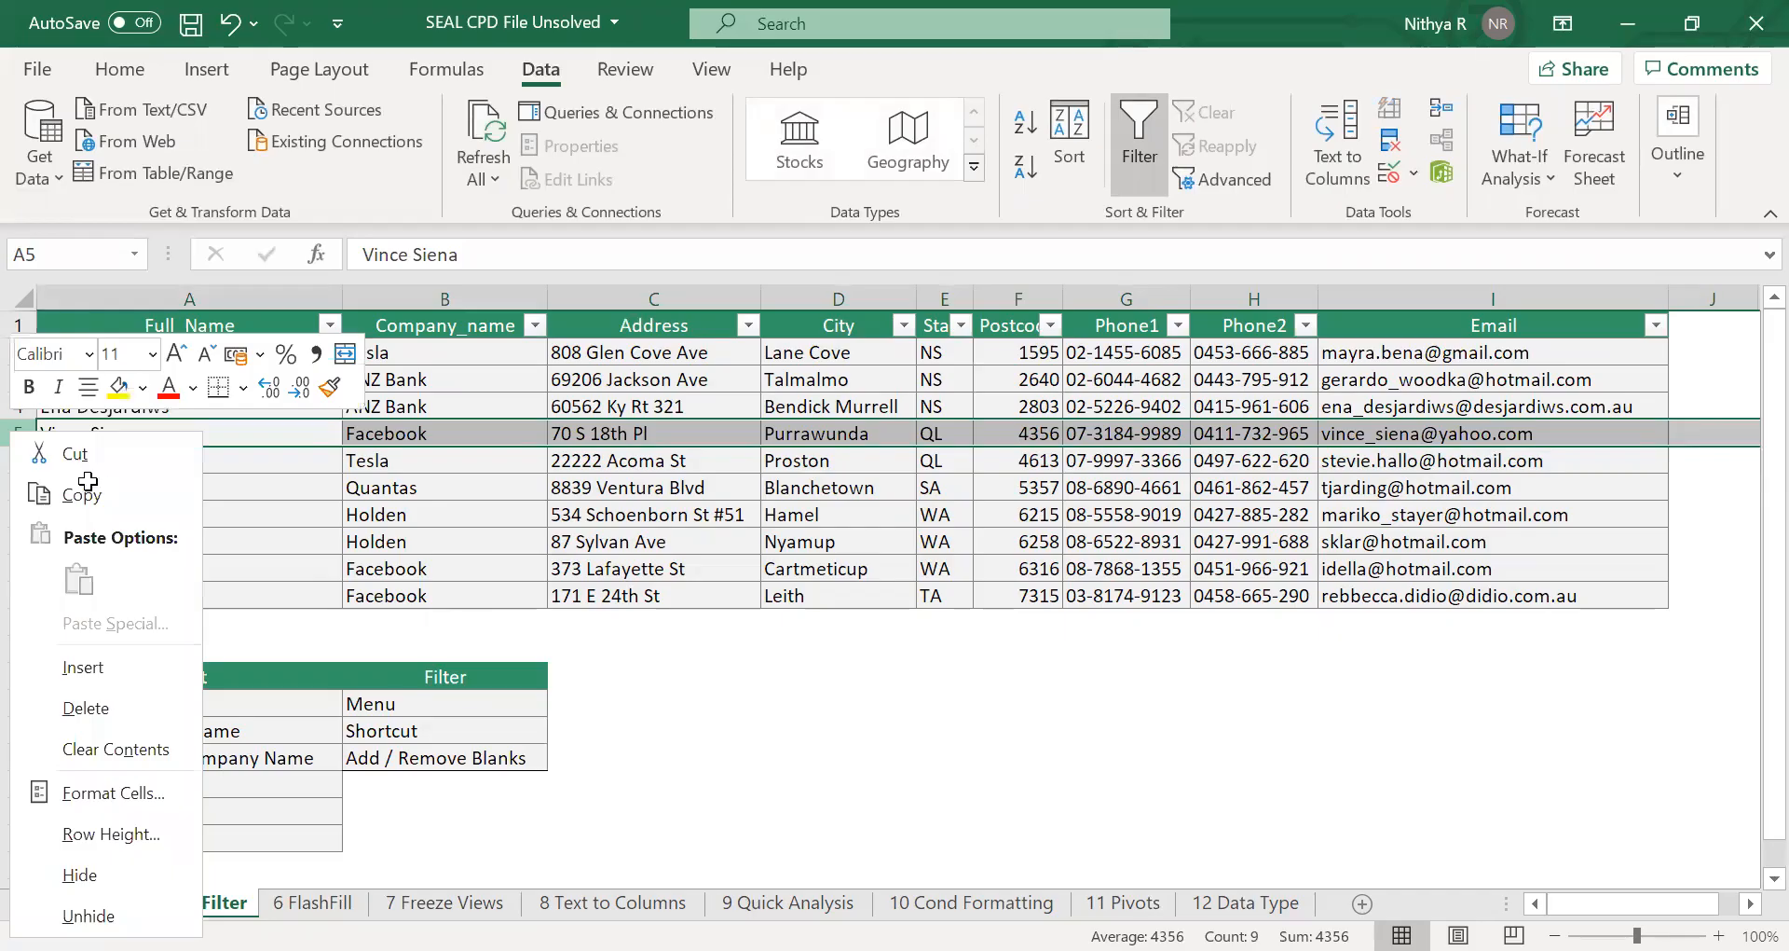
{"action": "key", "text": "Escape"}
{"action": "left_click", "coordinate": [11, 432]}
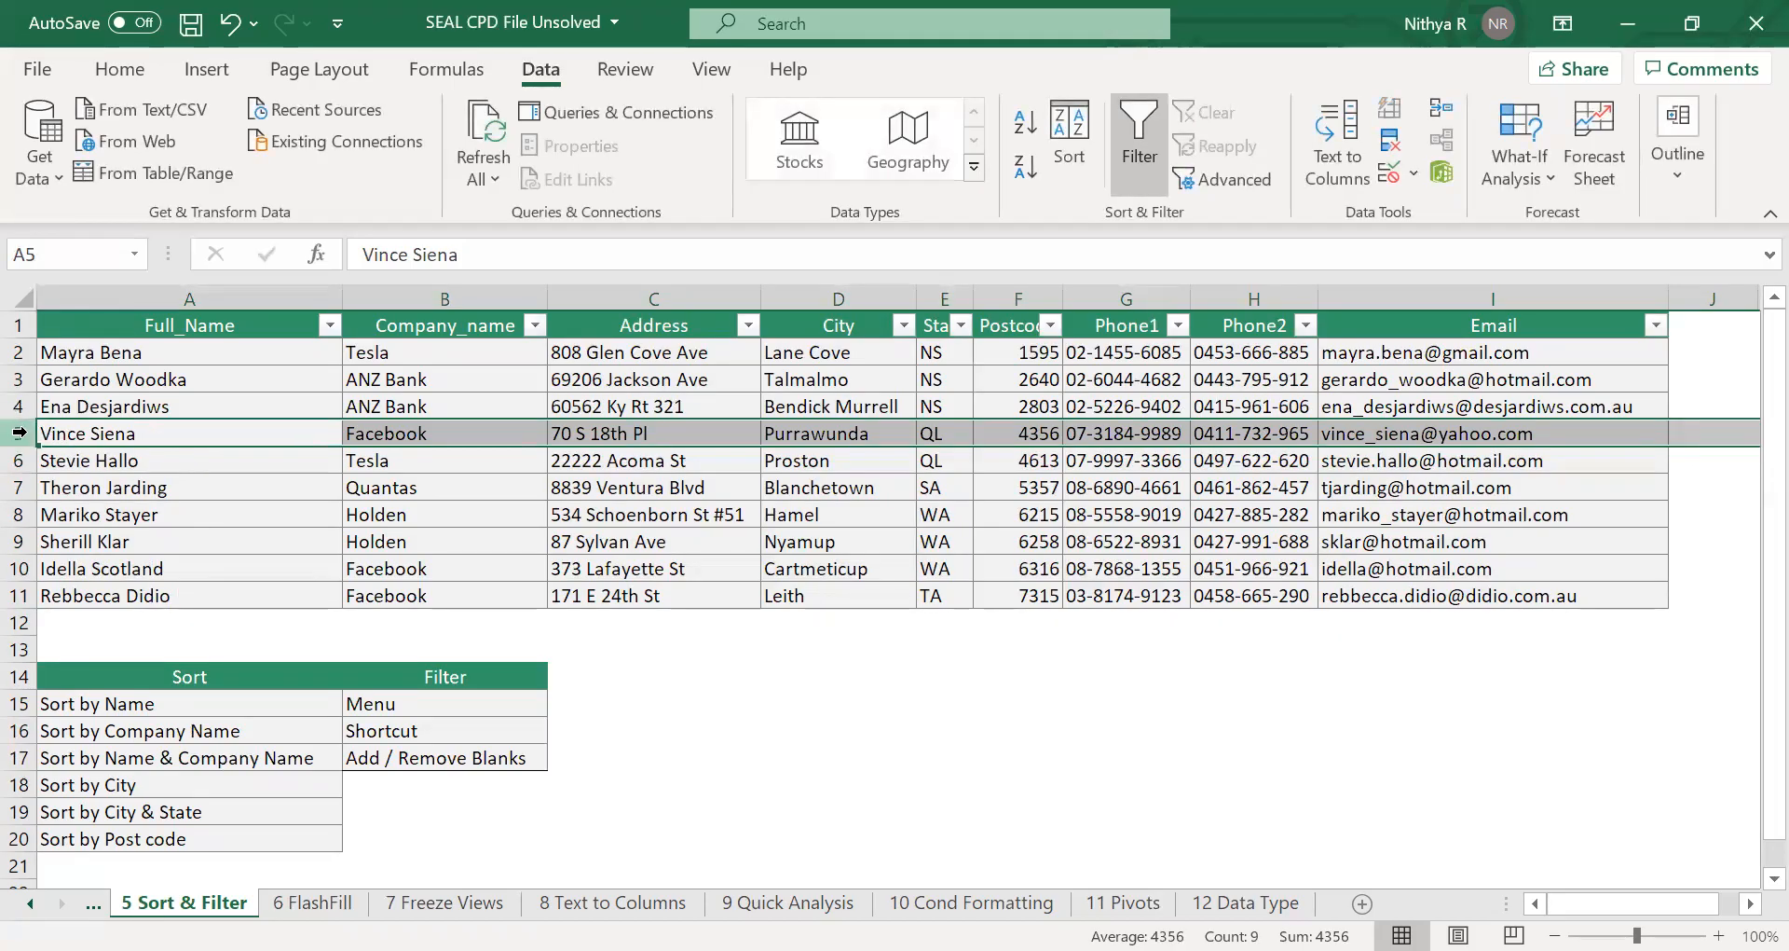
{"action": "left_click", "coordinate": [79, 437]}
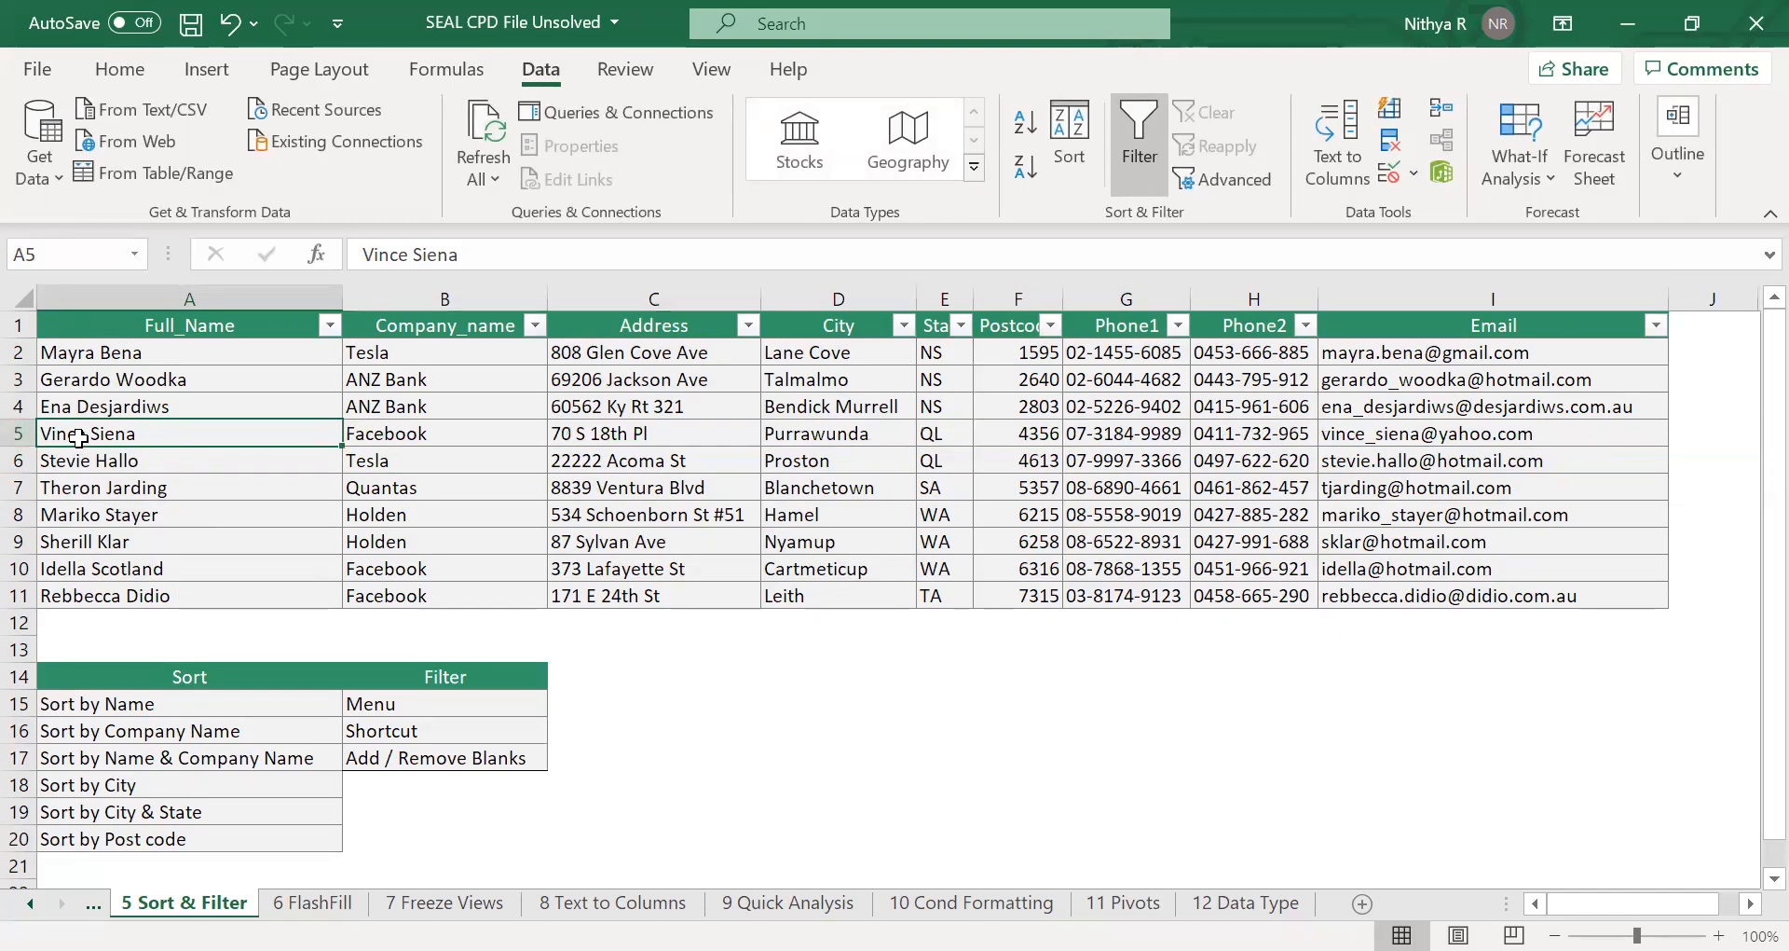
{"action": "key", "text": "ctrl+shift+plus"}
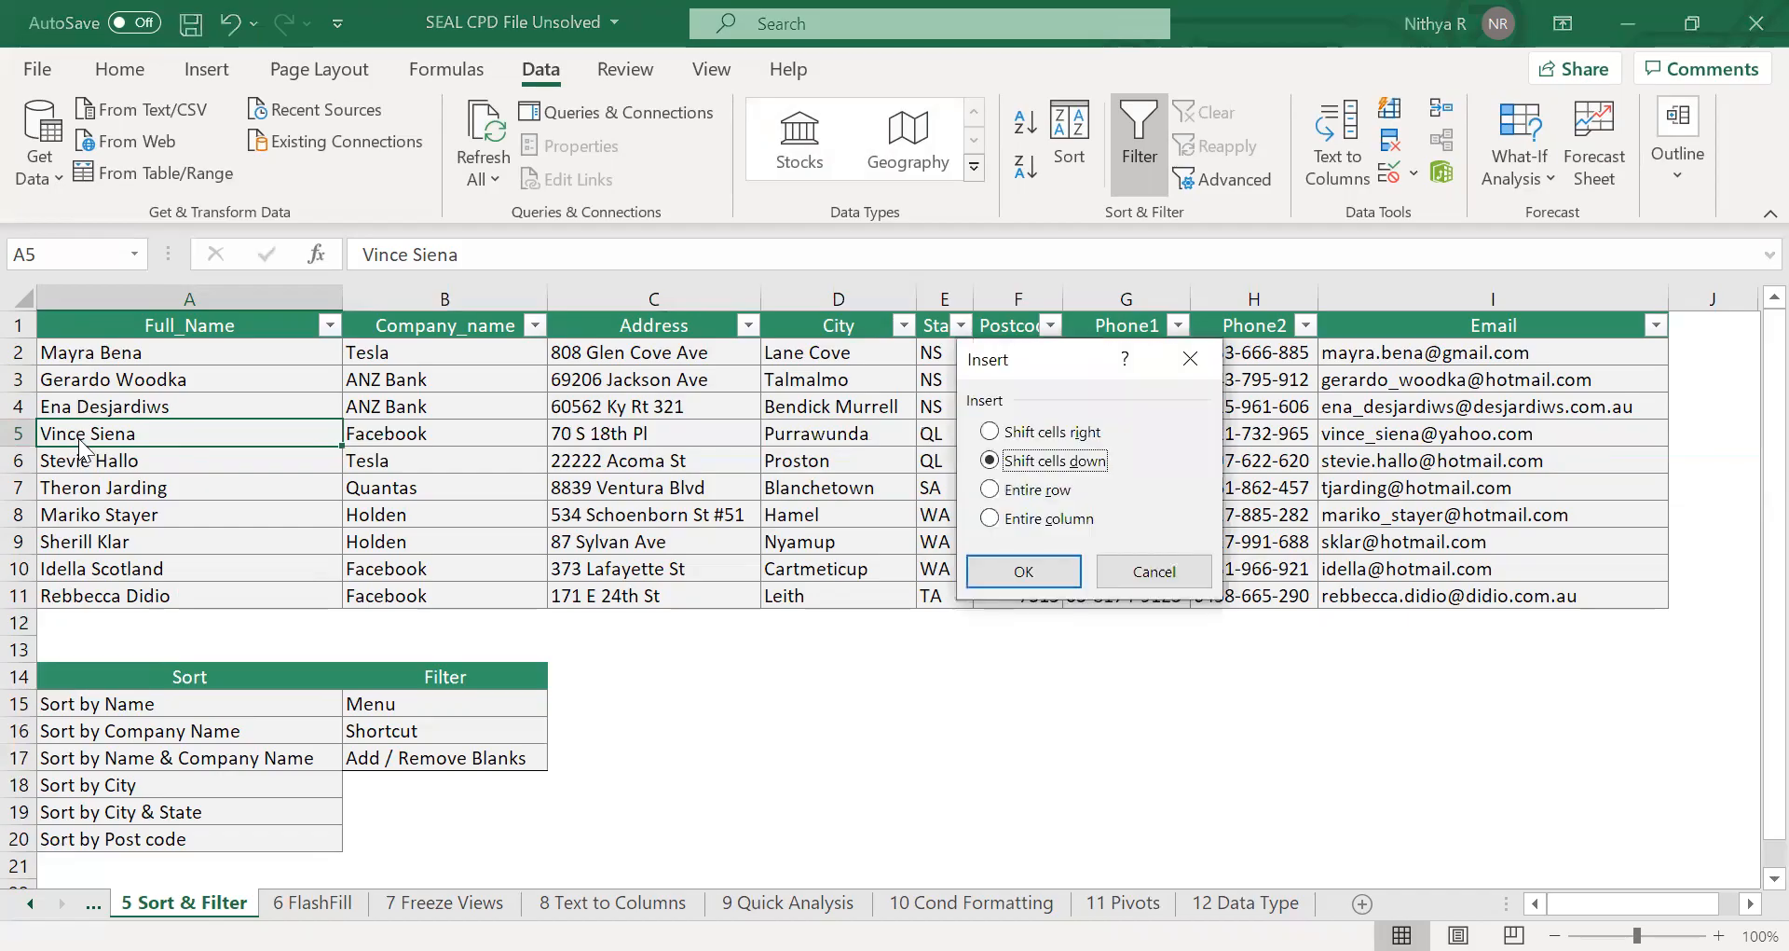
{"action": "key", "text": "Escape"}
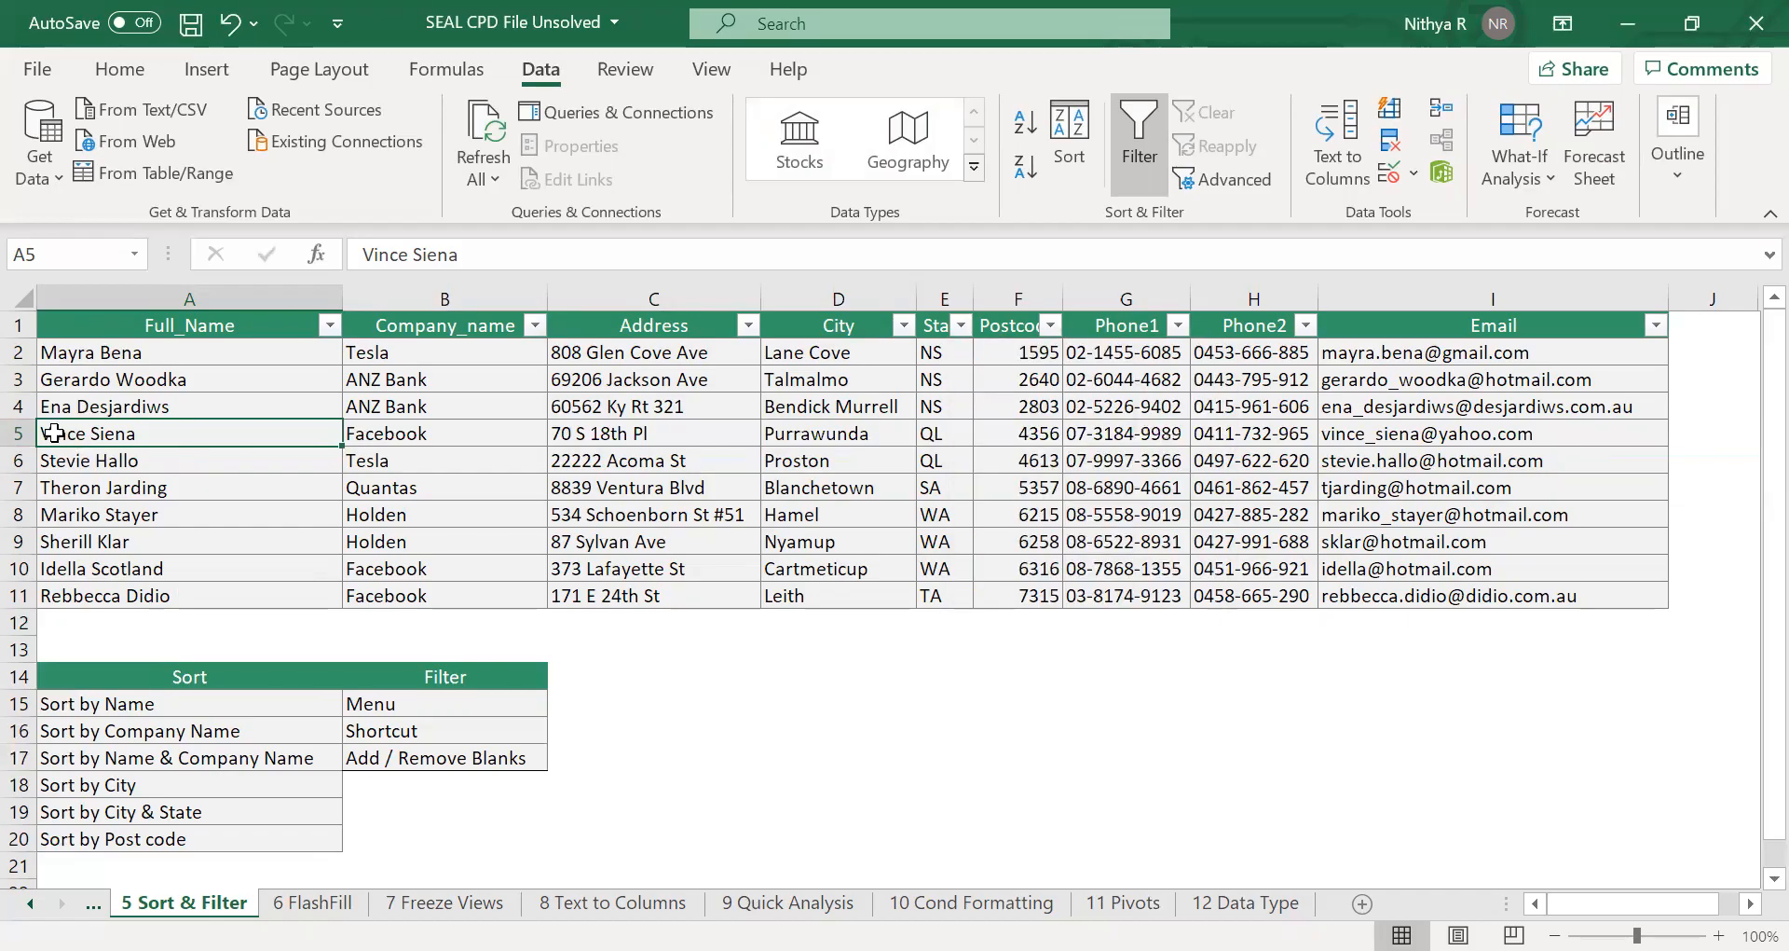
{"action": "left_click", "coordinate": [19, 438]}
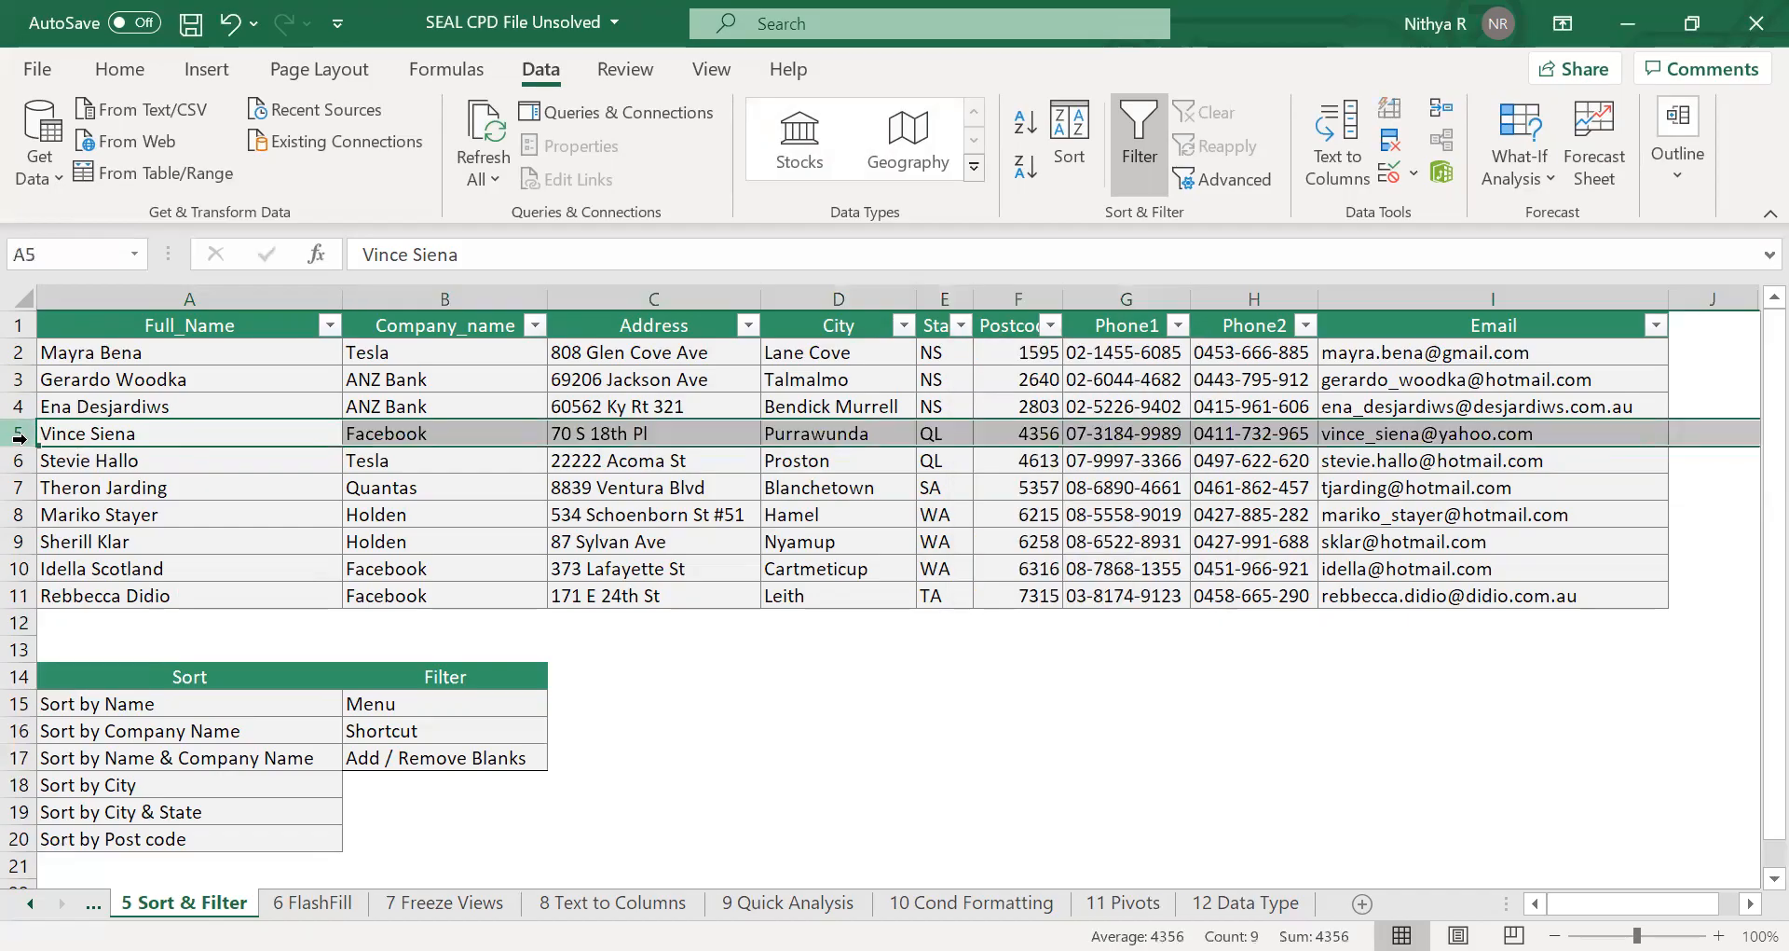
{"action": "key", "text": "ctrl+shift+plus"}
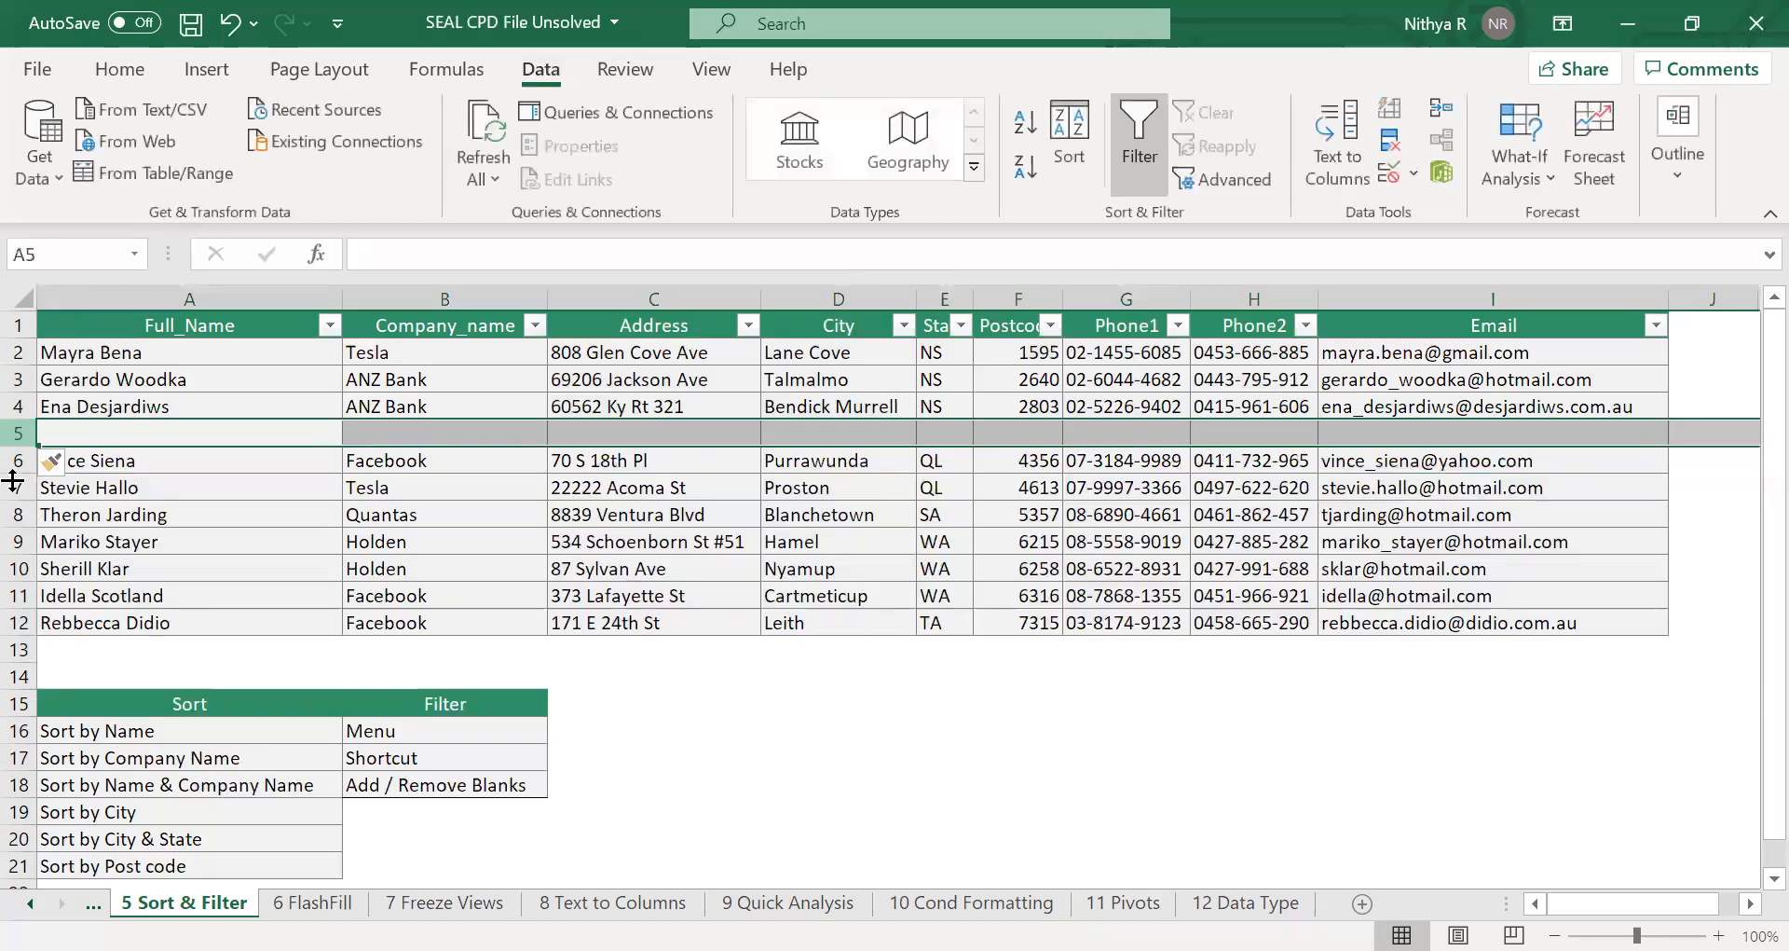
{"action": "left_click", "coordinate": [19, 541]}
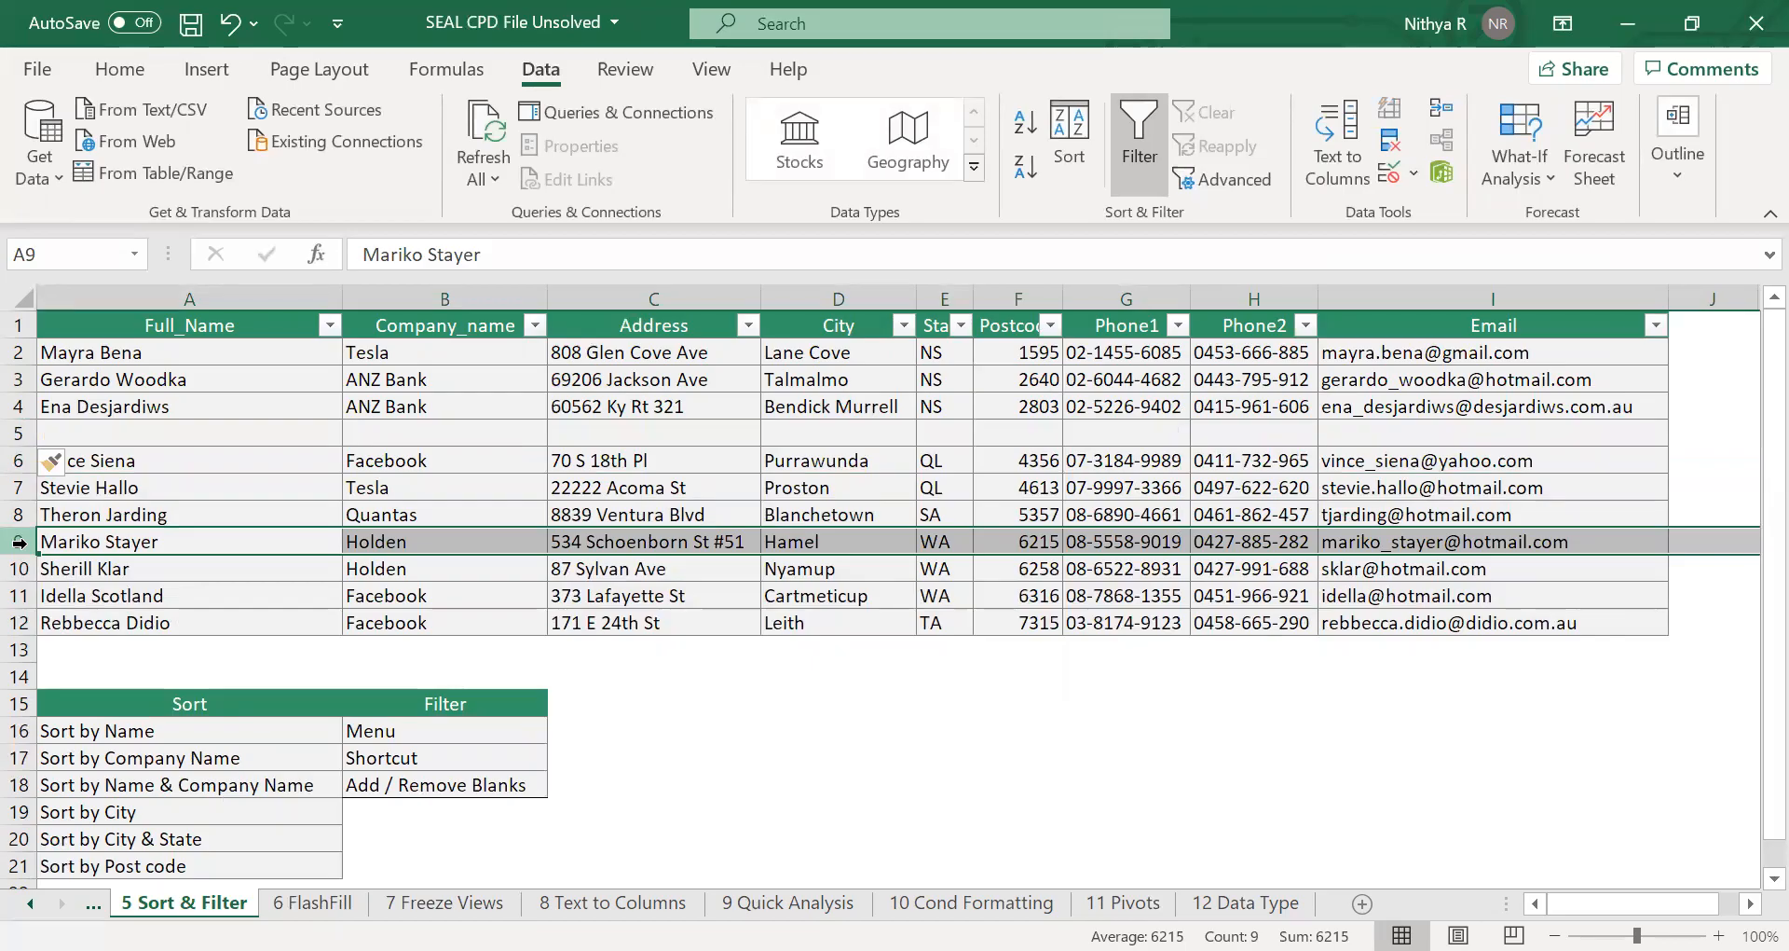
{"action": "key", "text": "ctrl+shift+plus"}
{"action": "left_click", "coordinate": [475, 512]}
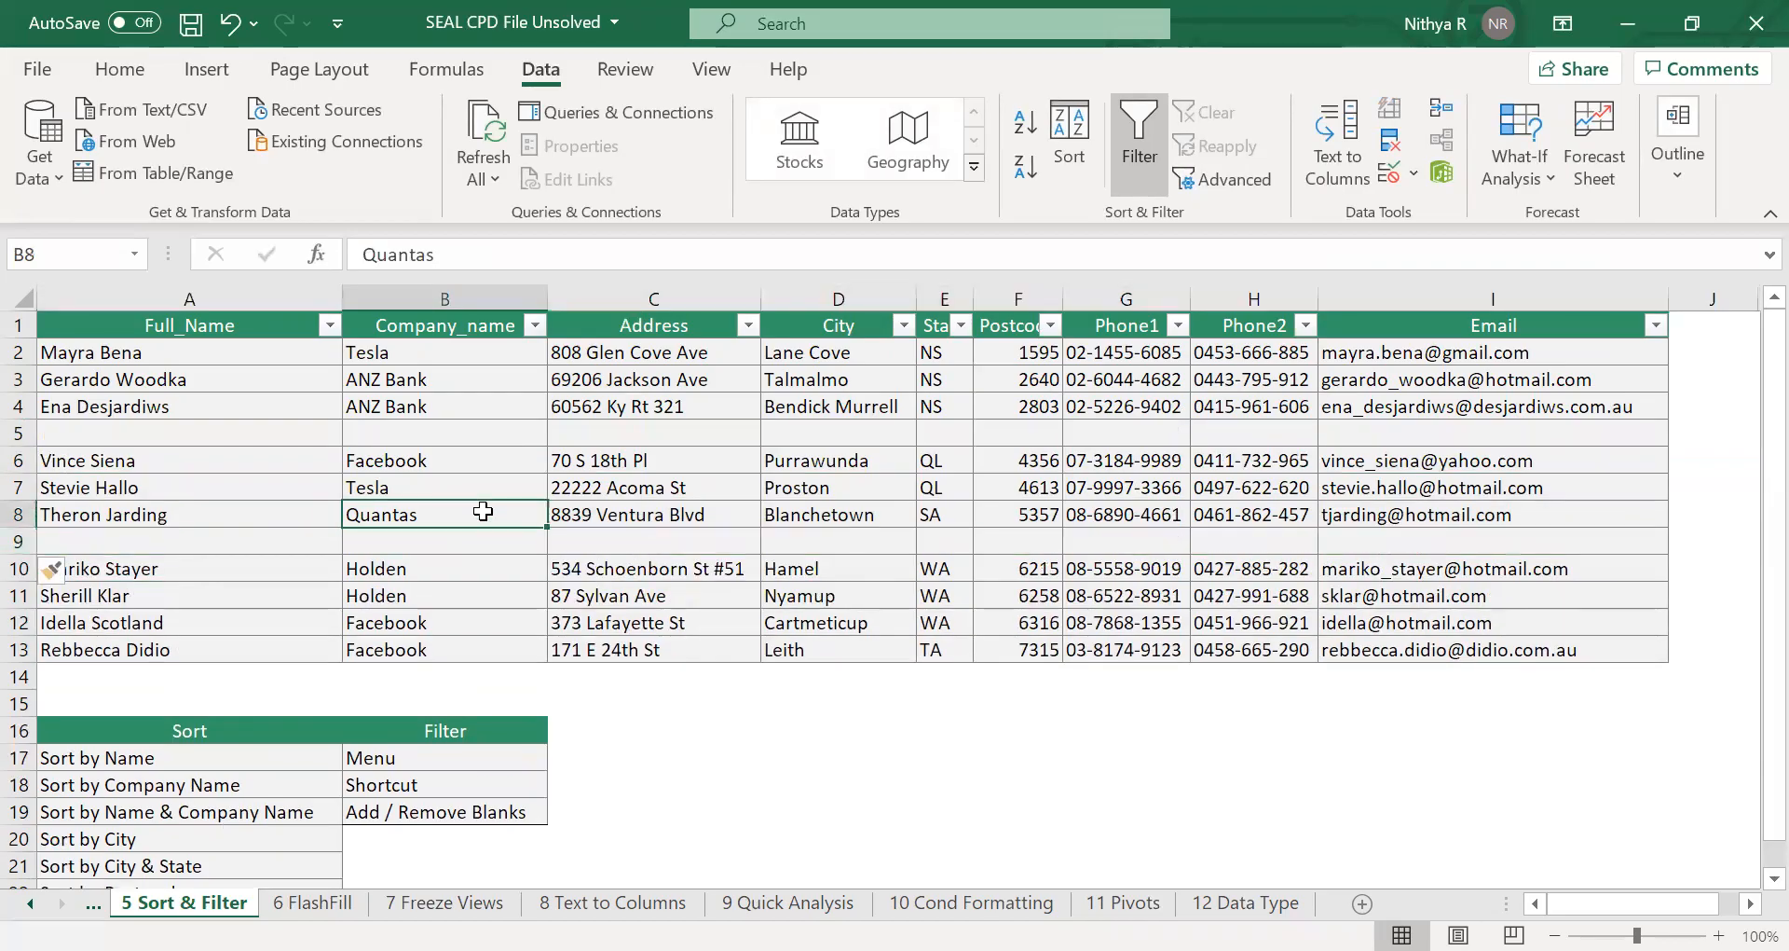
{"action": "left_click", "coordinate": [969, 542]}
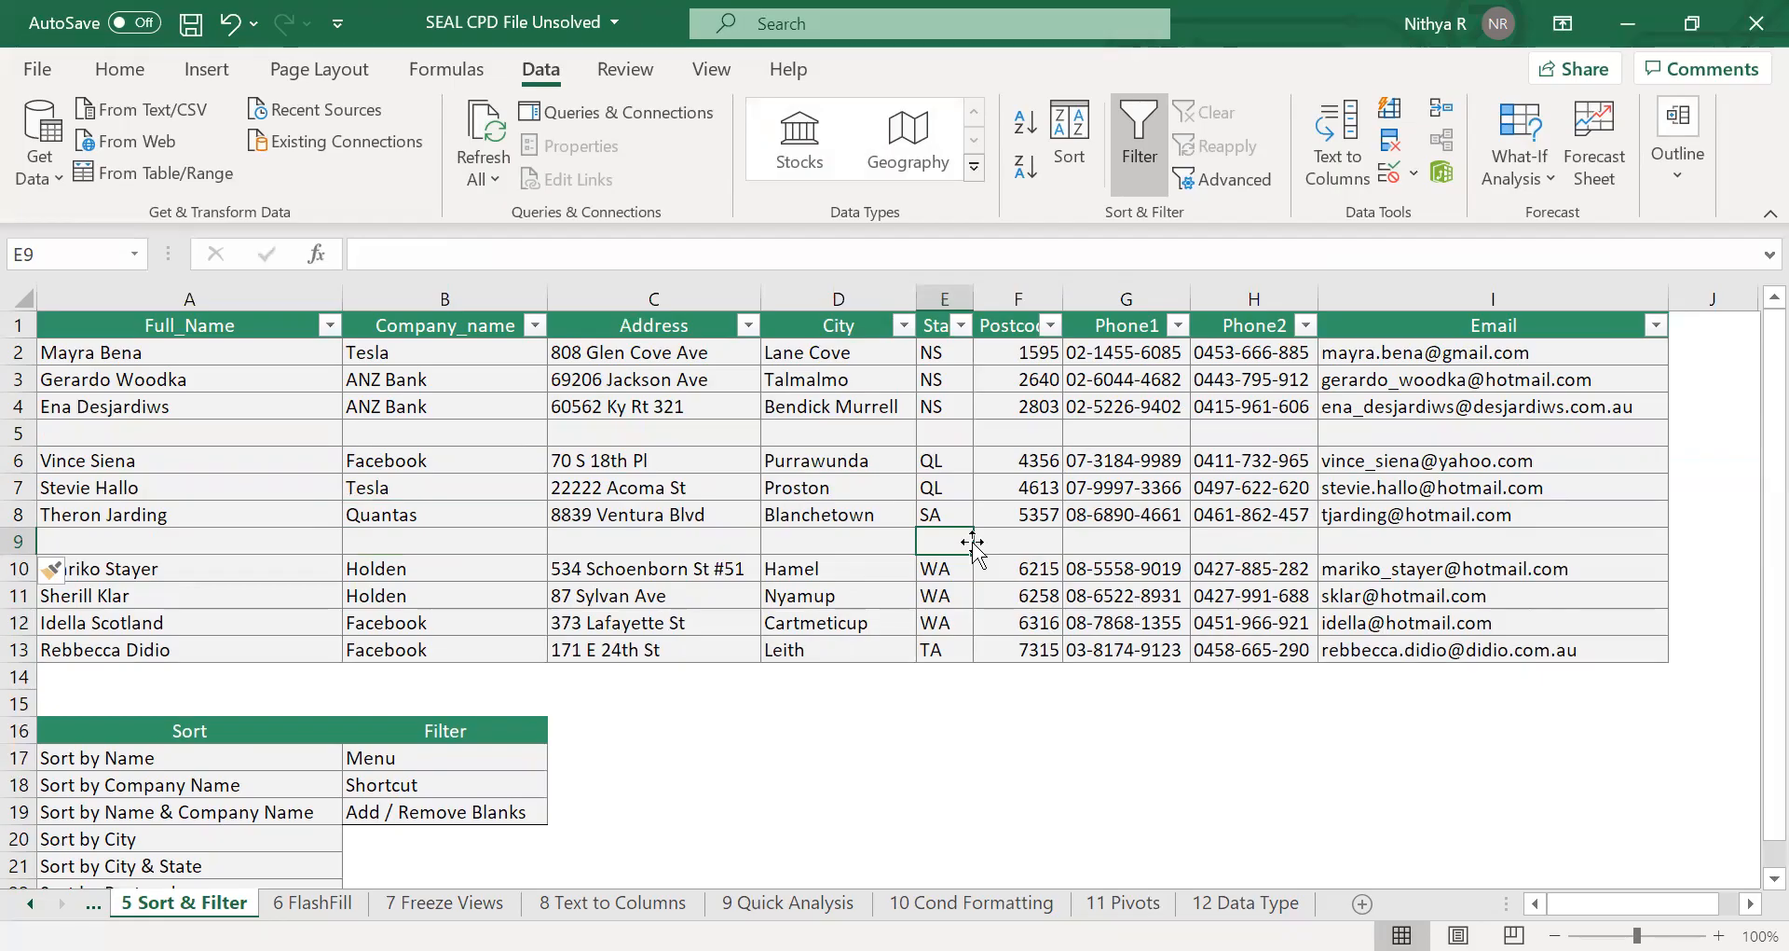
Filter the Full_Name column to show only the (Blanks) rows.
{"action": "left_click", "coordinate": [329, 326]}
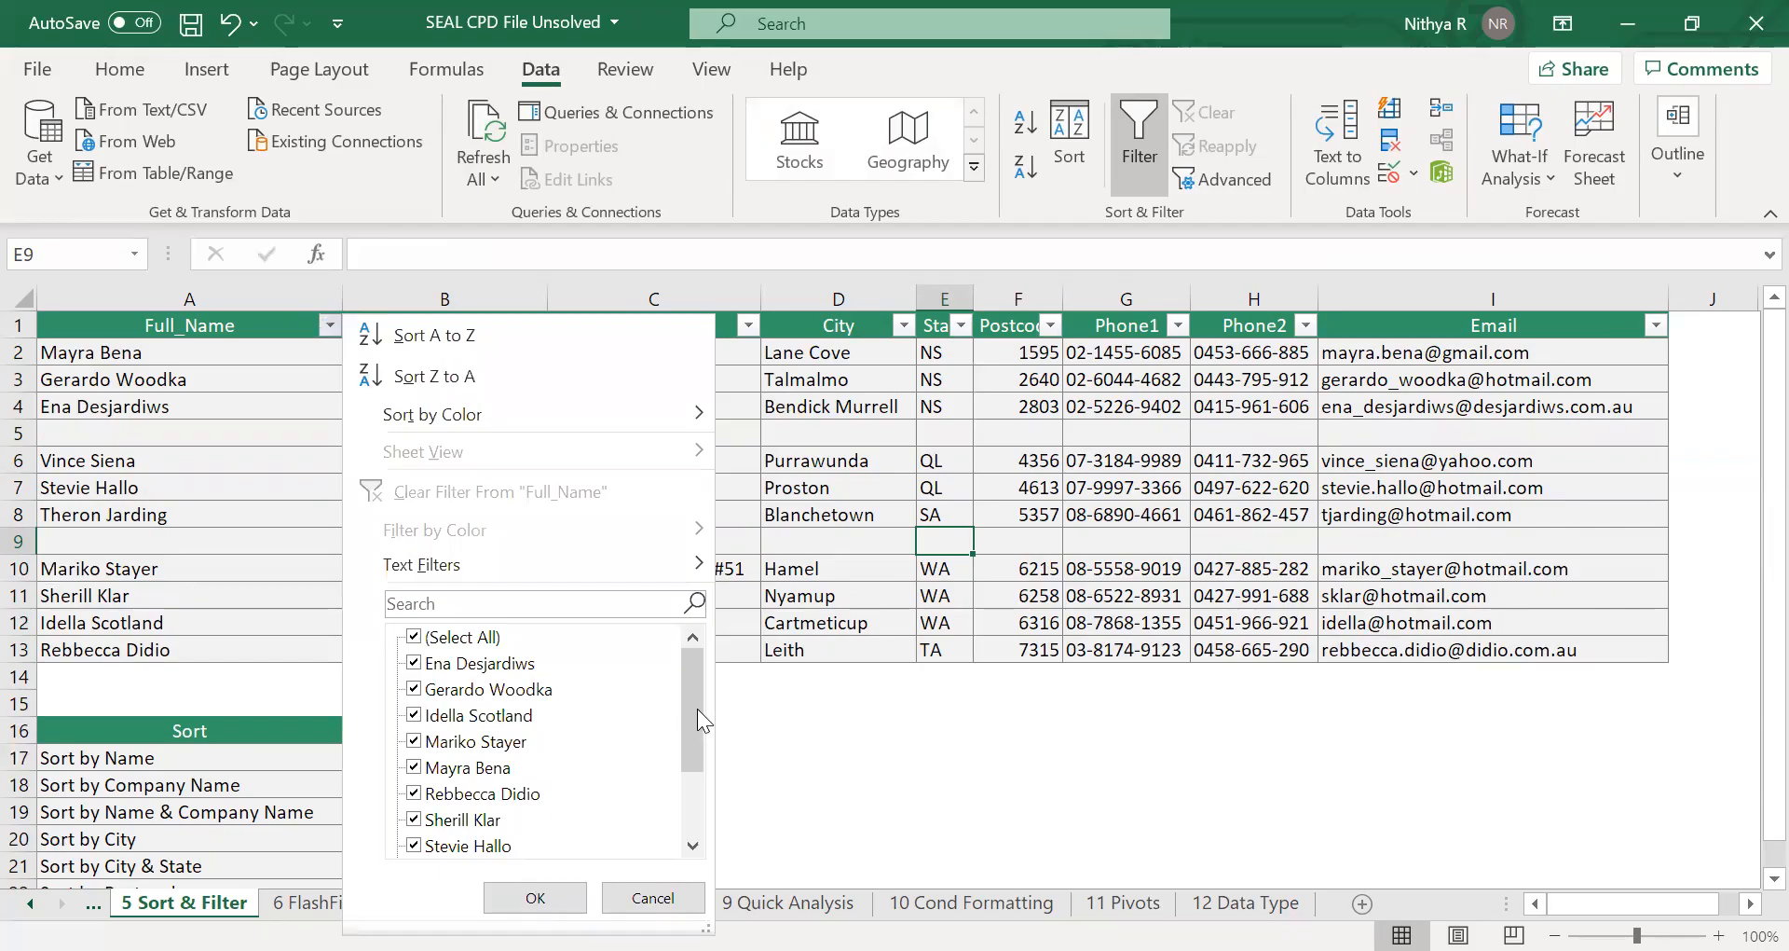
{"action": "left_click", "coordinate": [434, 639]}
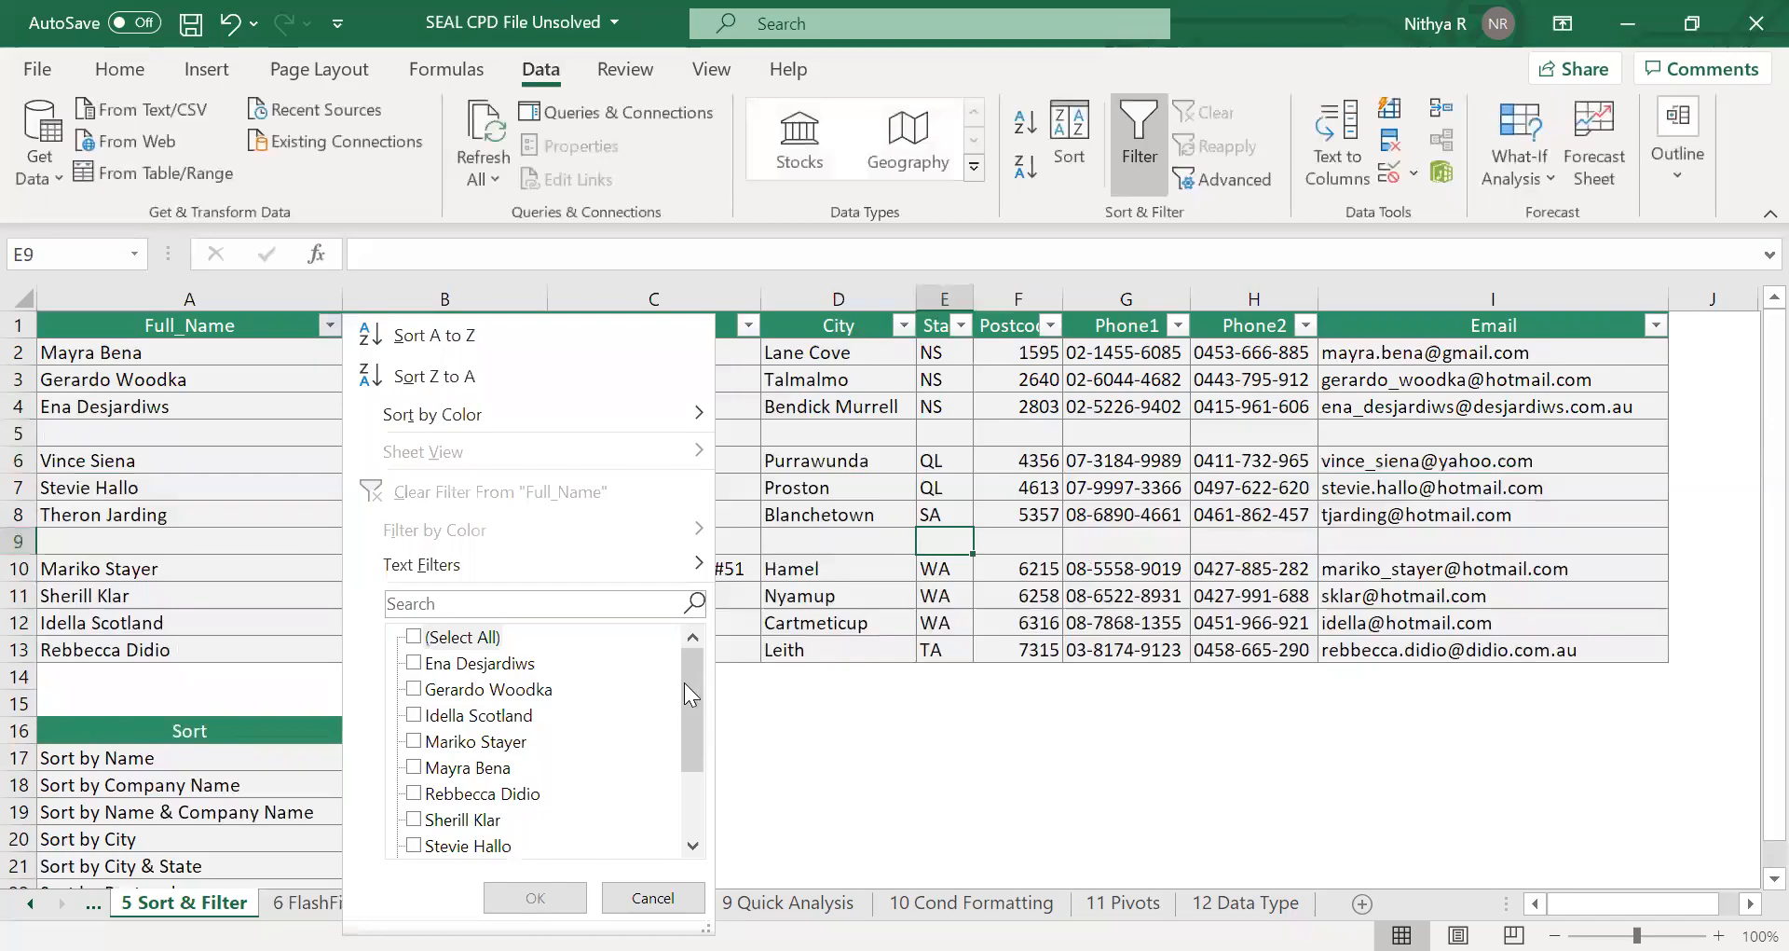
{"action": "left_click_drag", "start_coordinate": [684, 682], "coordinate": [689, 768]}
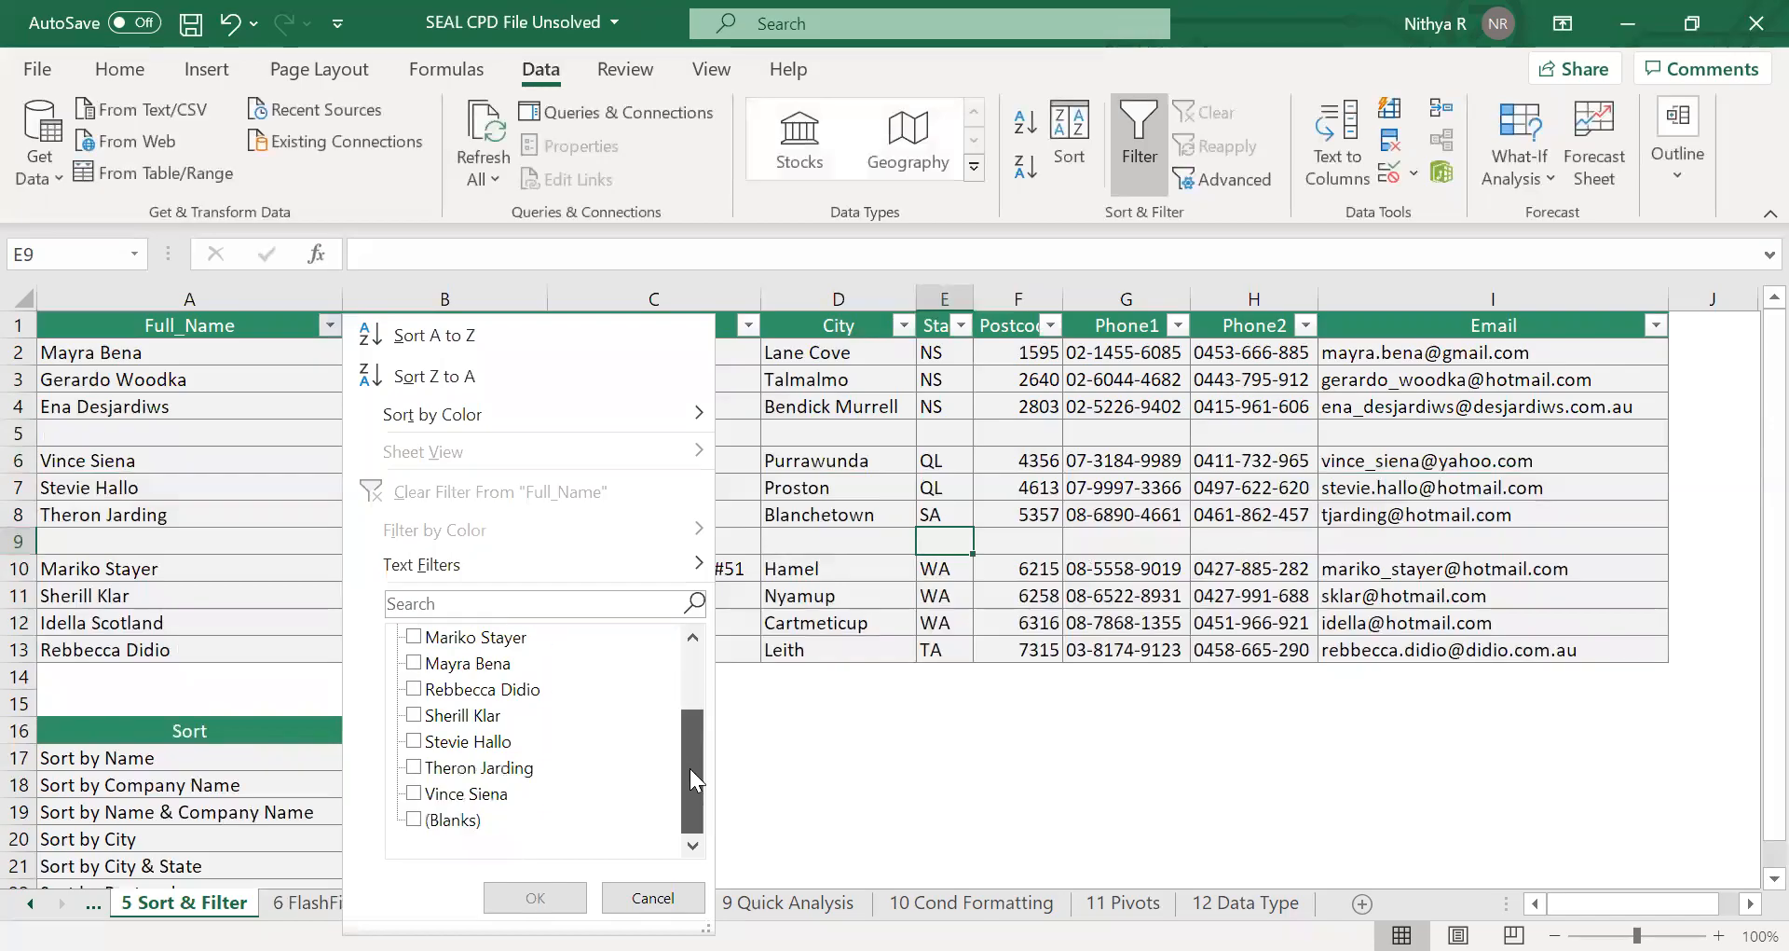
{"action": "left_click", "coordinate": [420, 825]}
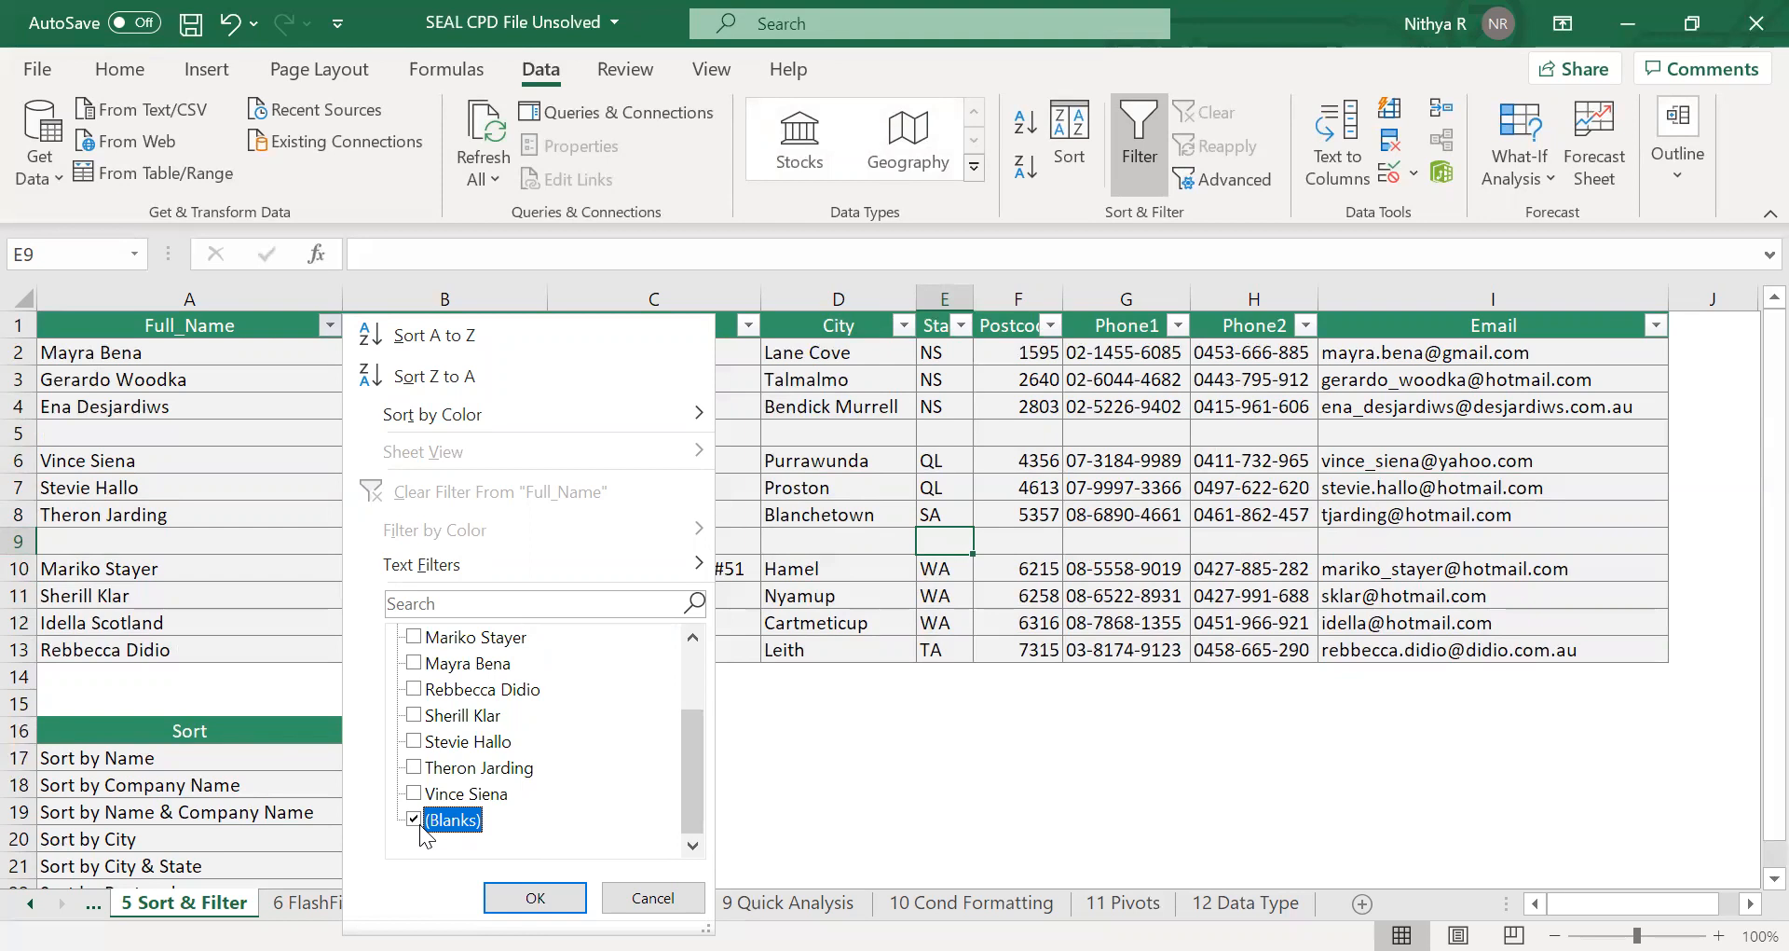
{"action": "left_click", "coordinate": [534, 899]}
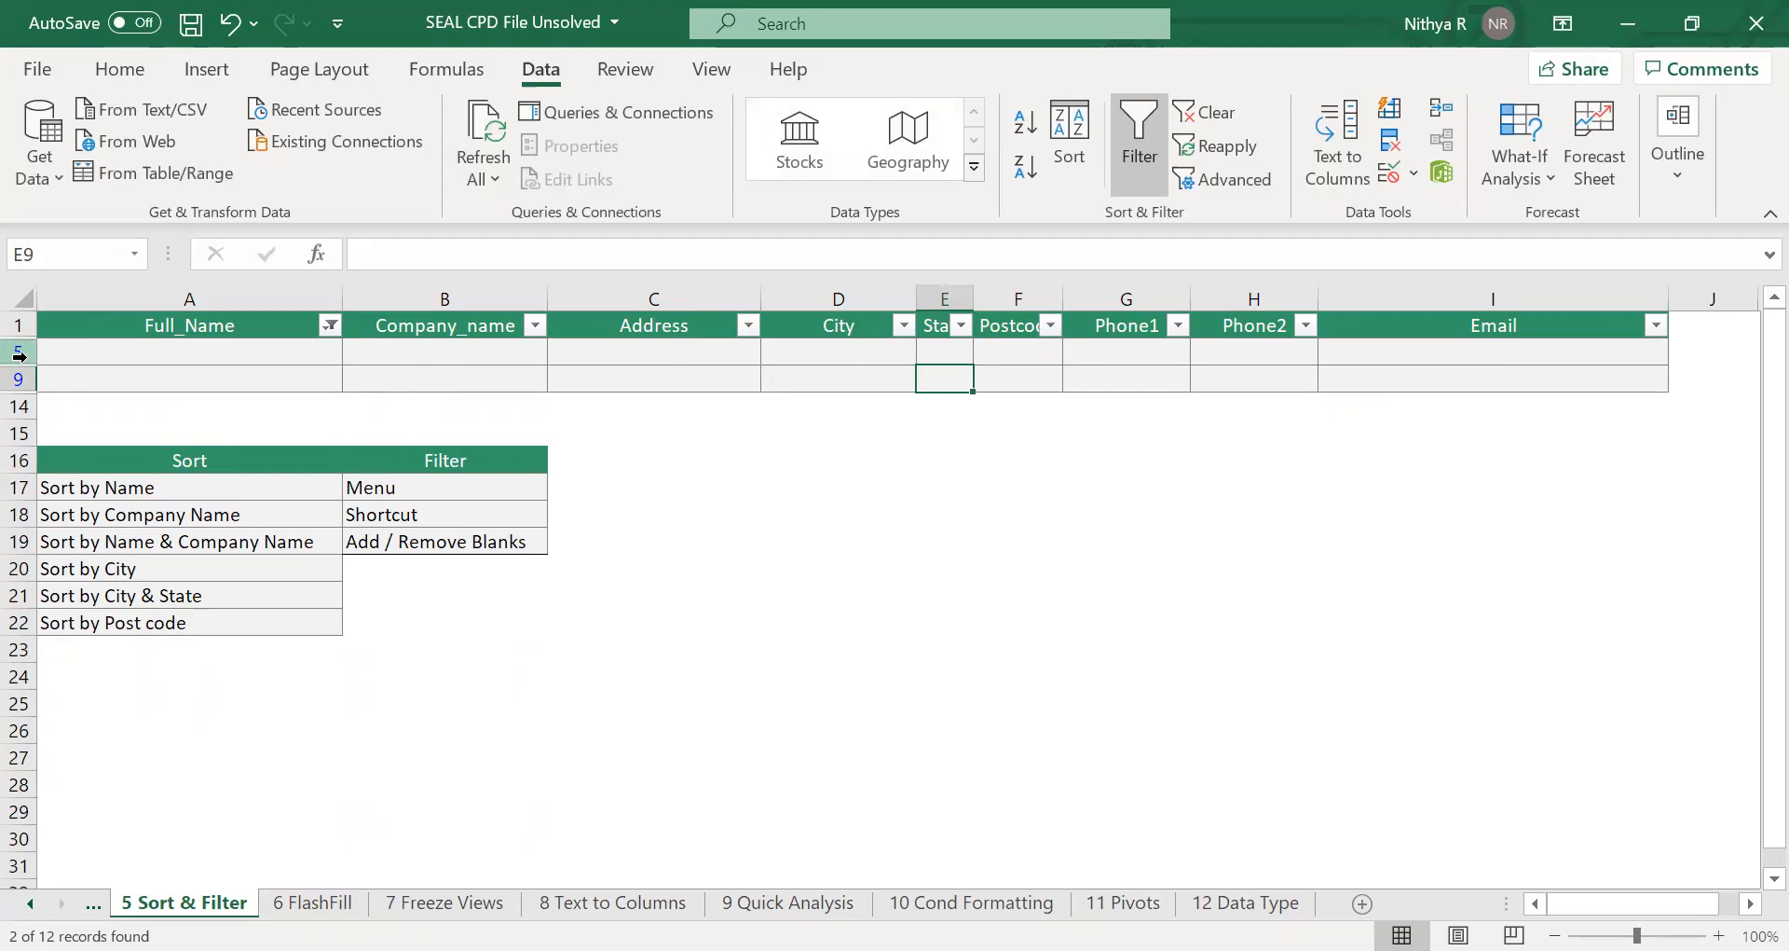
Delete the two filtered blank rows and turn filtering off for the table.
{"action": "left_click_drag", "start_coordinate": [19, 354], "coordinate": [18, 378]}
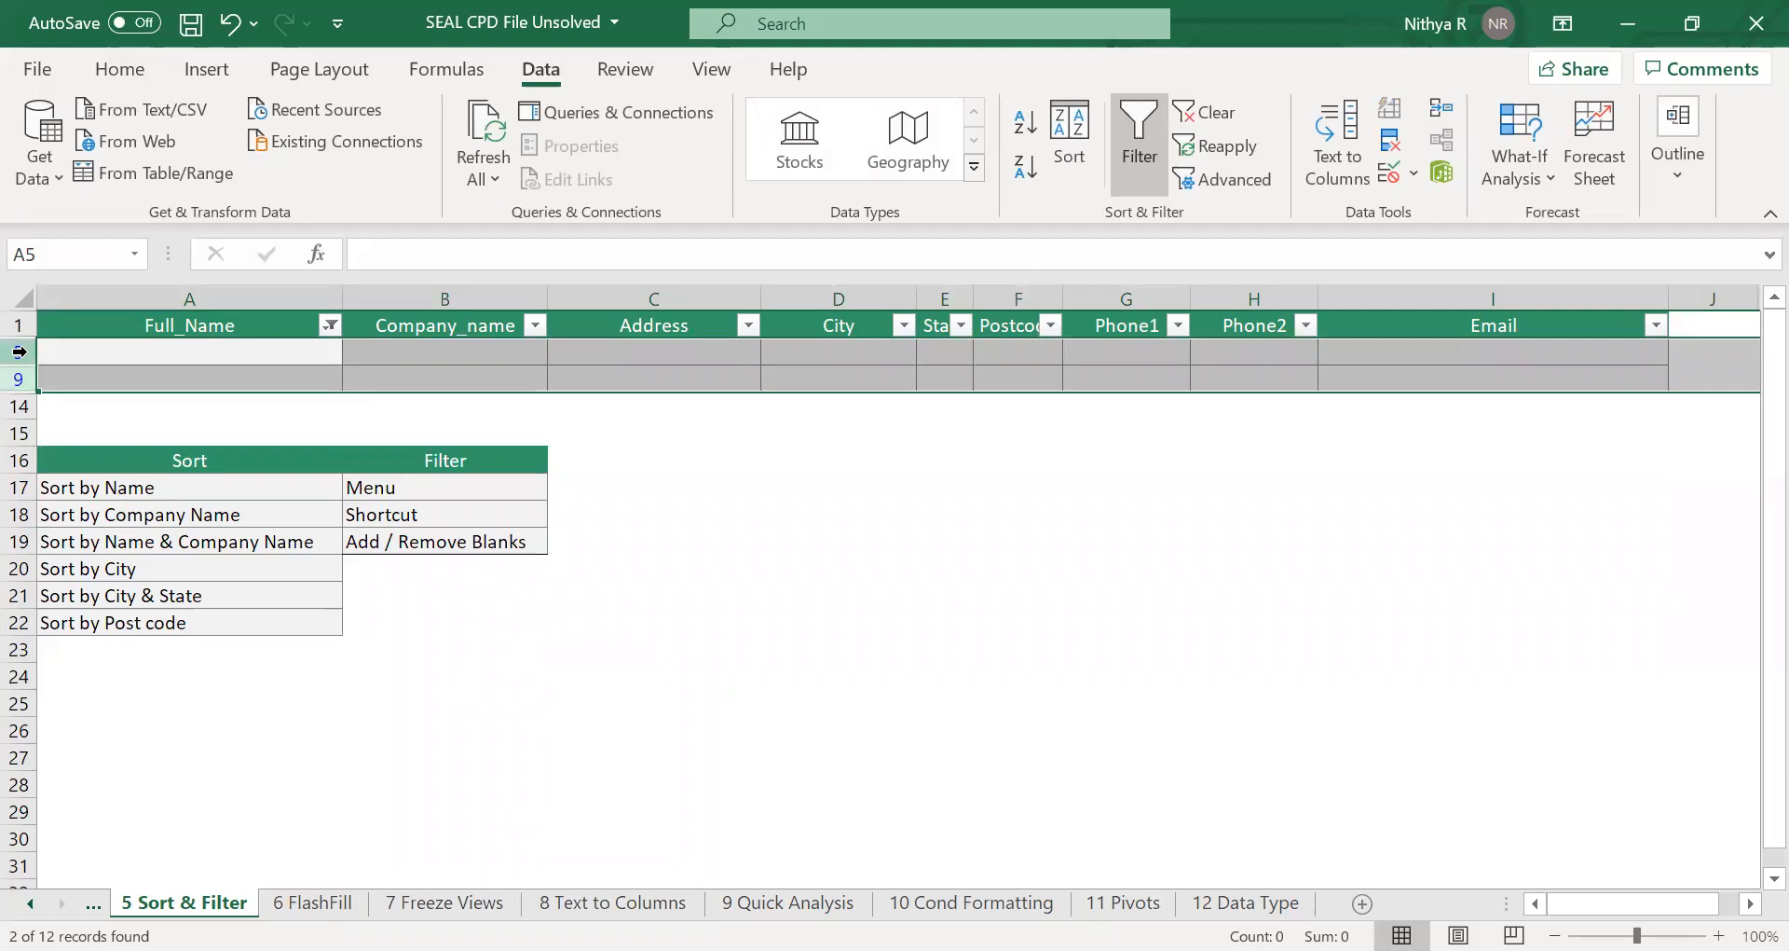
{"action": "right_click", "coordinate": [19, 352]}
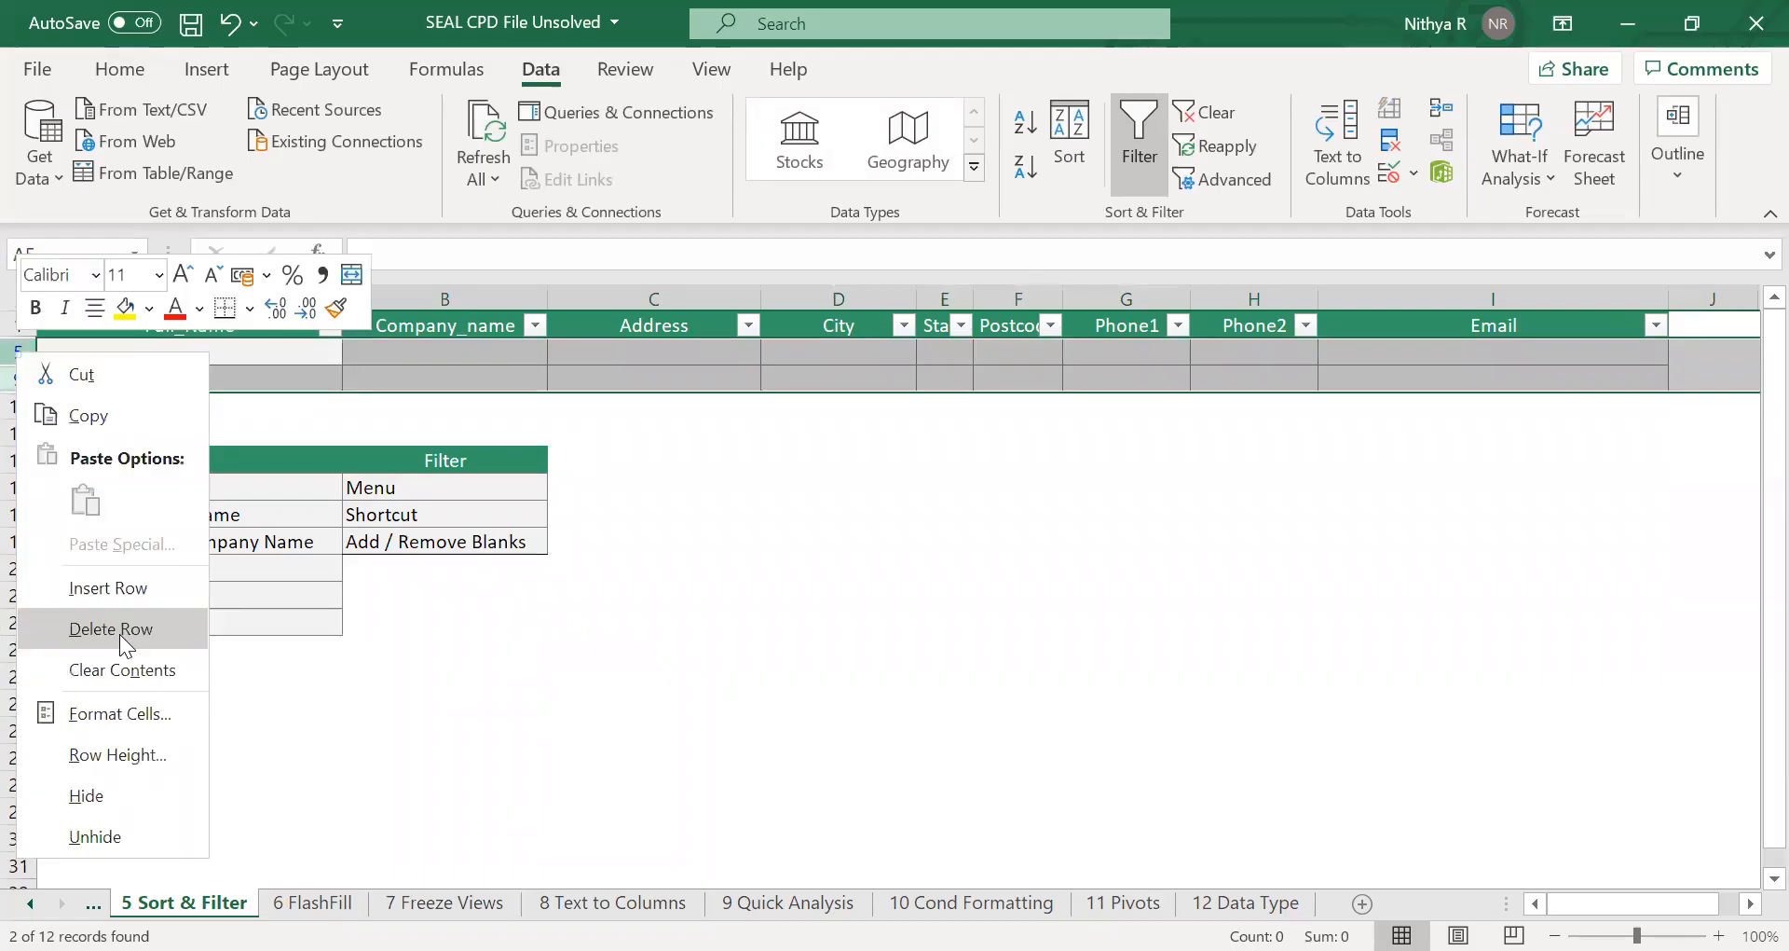
{"action": "left_click", "coordinate": [124, 629]}
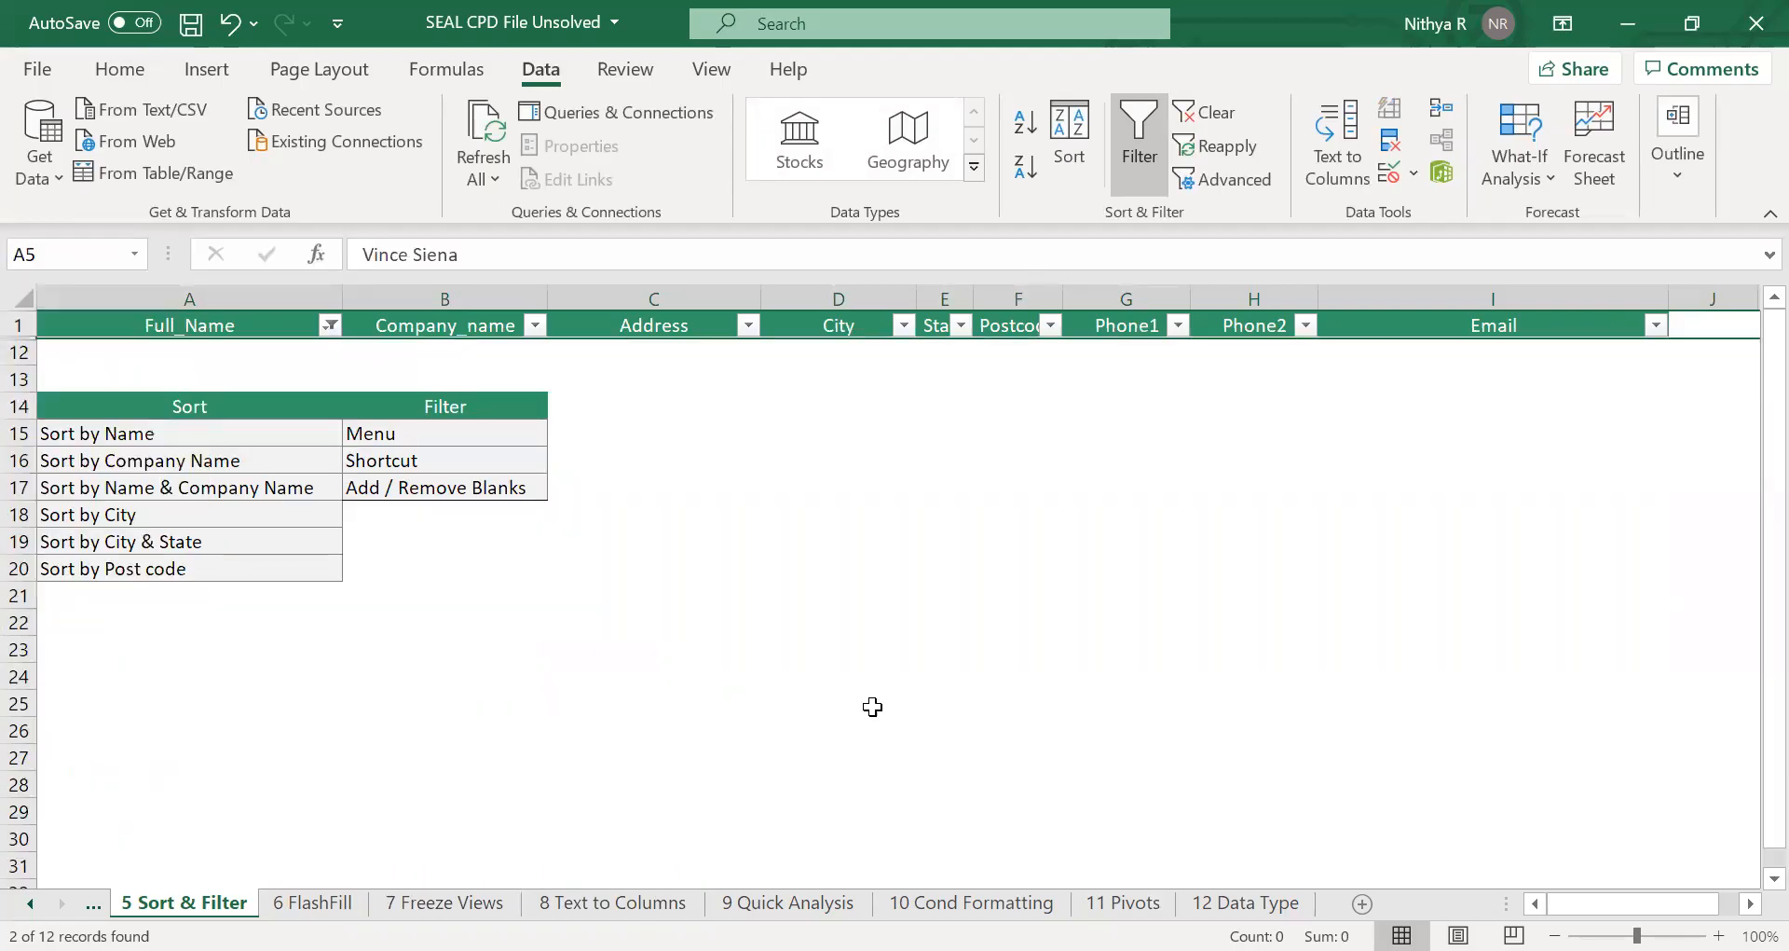
{"action": "left_click", "coordinate": [1097, 683]}
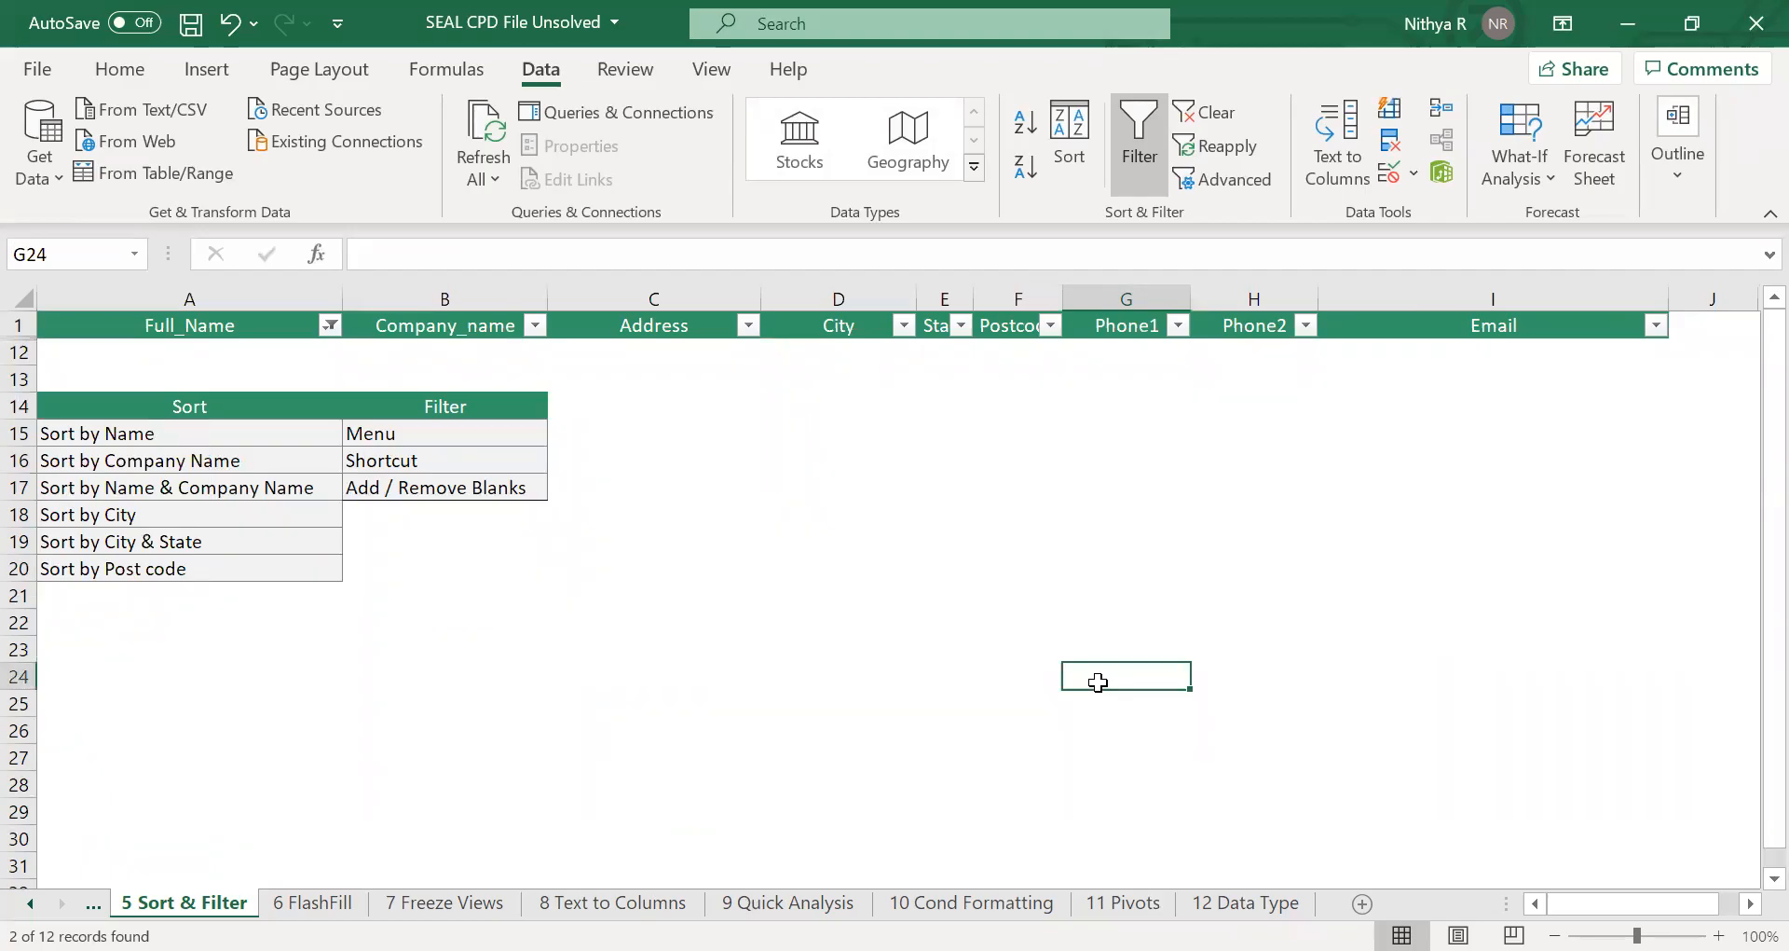
{"action": "key", "text": "ctrl+shift+l"}
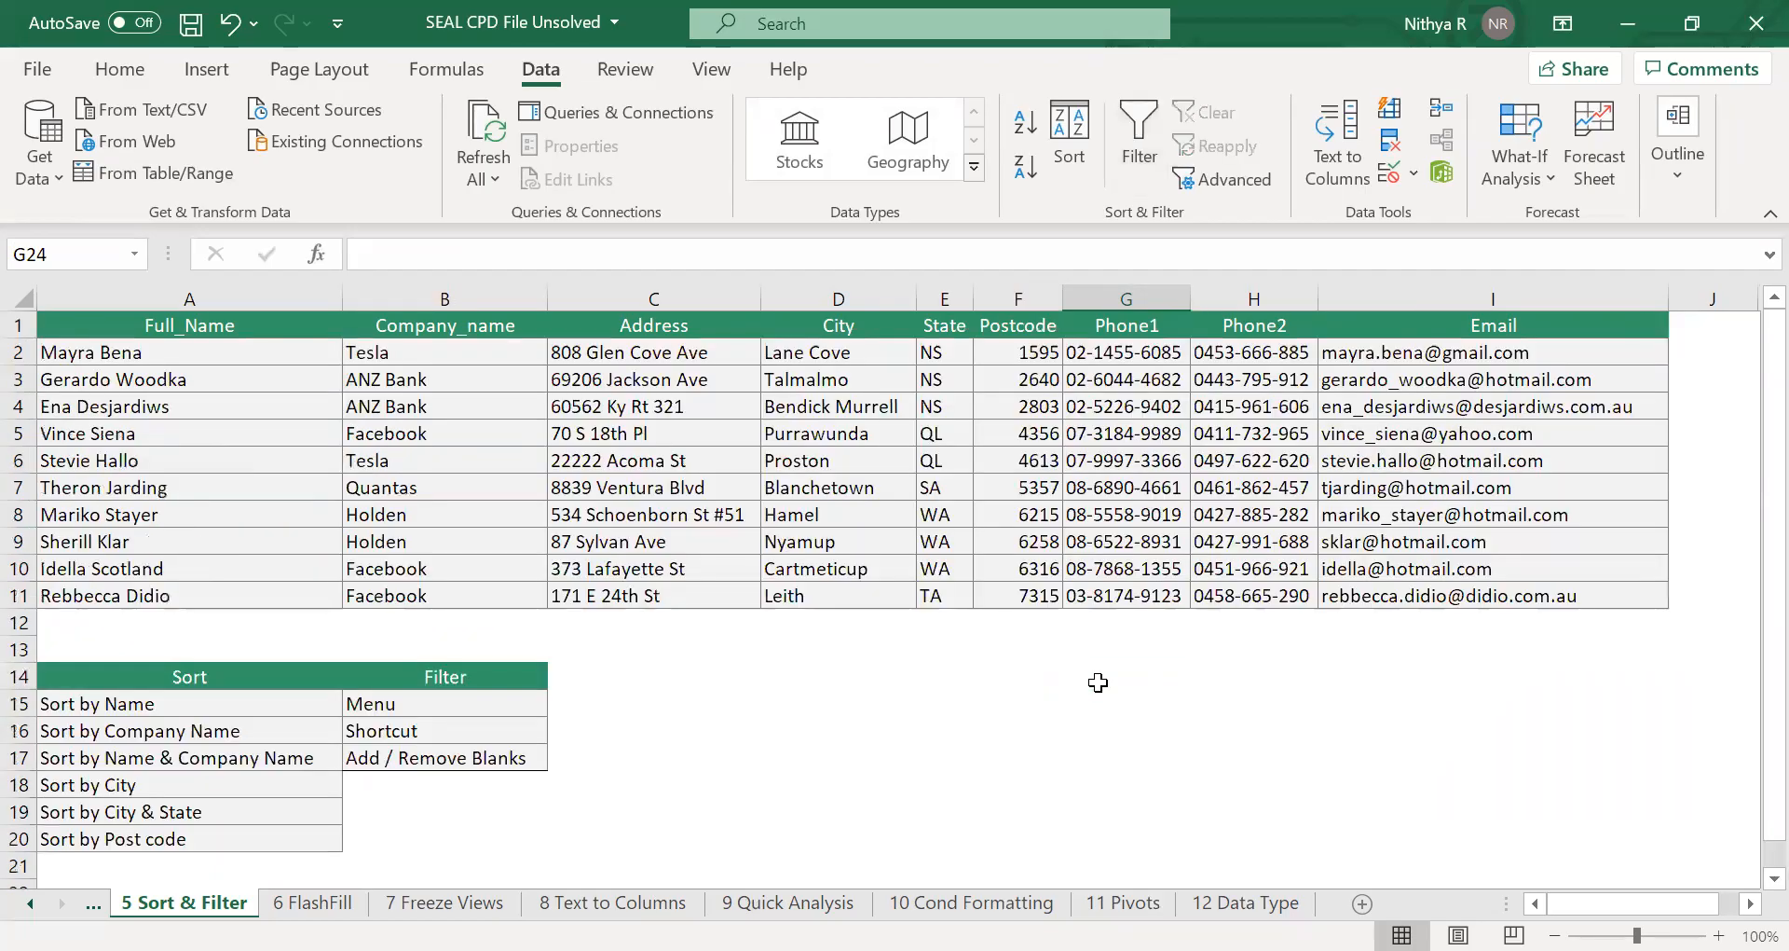